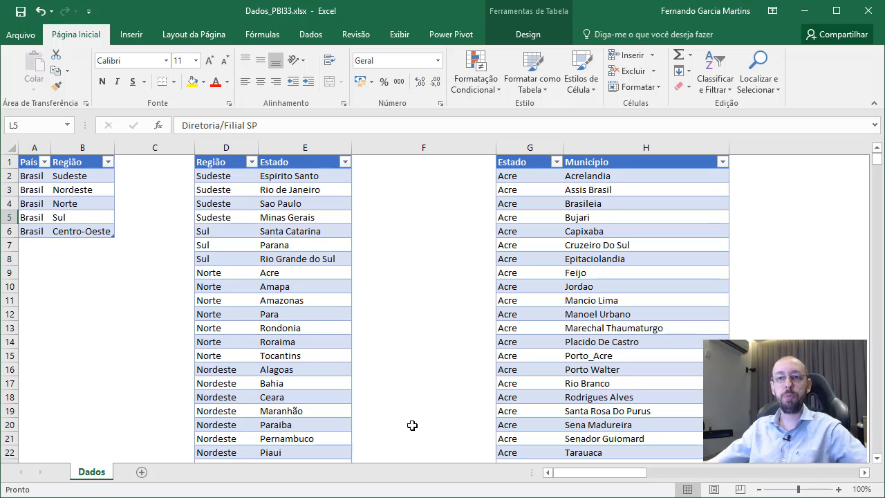
# Step: Examine how the País/Região, Região/Estado and Estado/Município tables on the Dados sheet relate to one another
pyautogui.click(59, 201)
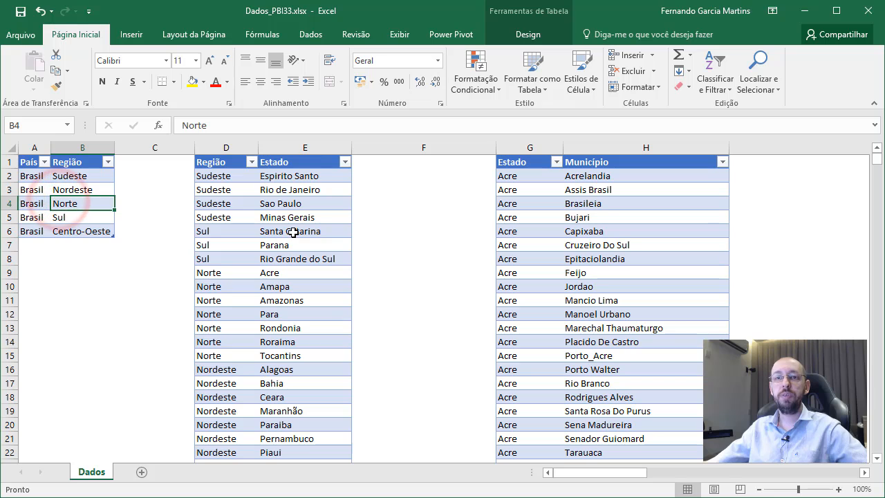
pyautogui.click(32, 188)
pyautogui.click(69, 189)
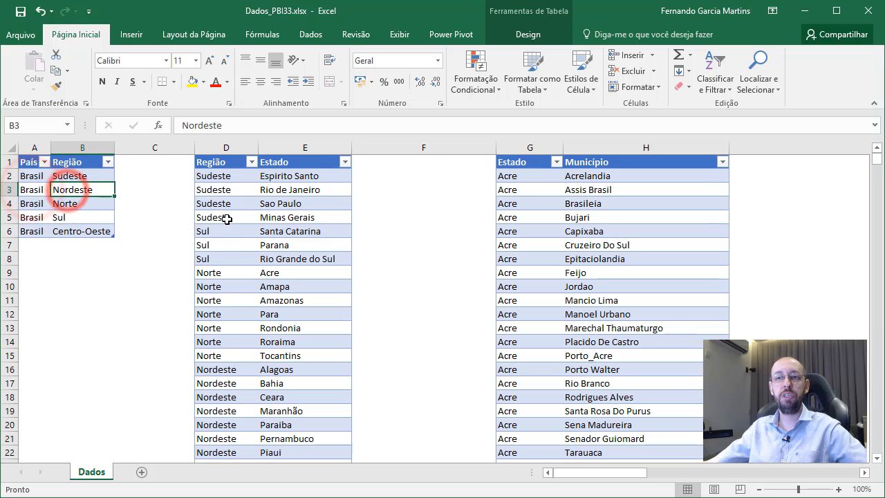
pyautogui.click(312, 217)
pyautogui.click(527, 215)
pyautogui.click(587, 214)
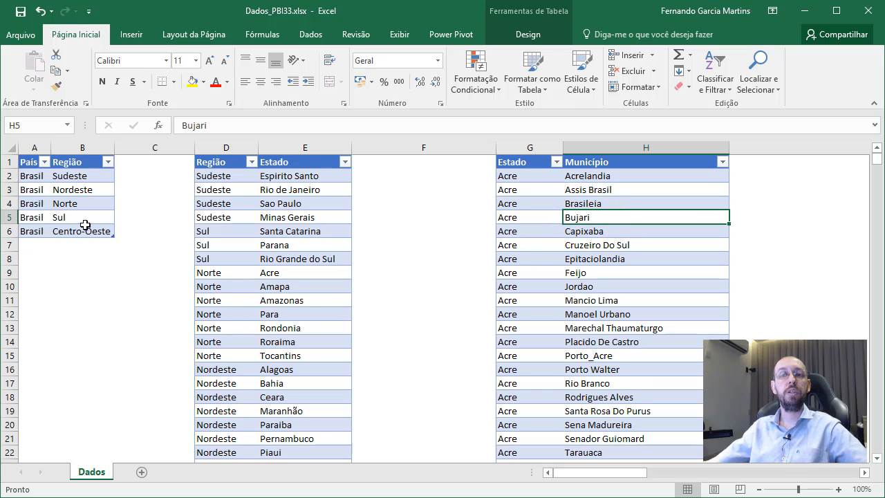
pyautogui.click(65, 200)
pyautogui.click(243, 217)
pyautogui.click(561, 229)
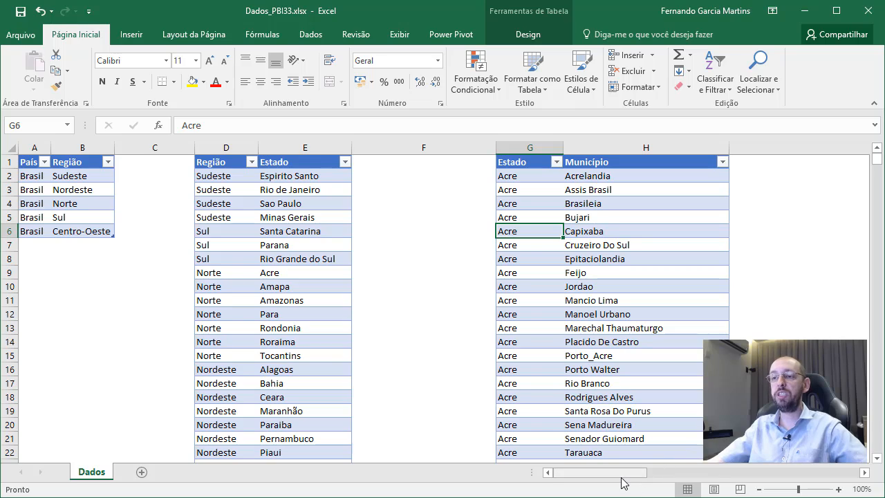
# Step: Examine the employee table on the Dados sheet, focusing on the slash-separated hierarchy in its Gerência column
pyautogui.moveTo(624, 474); pyautogui.dragTo(795, 472)
pyautogui.click(152, 259)
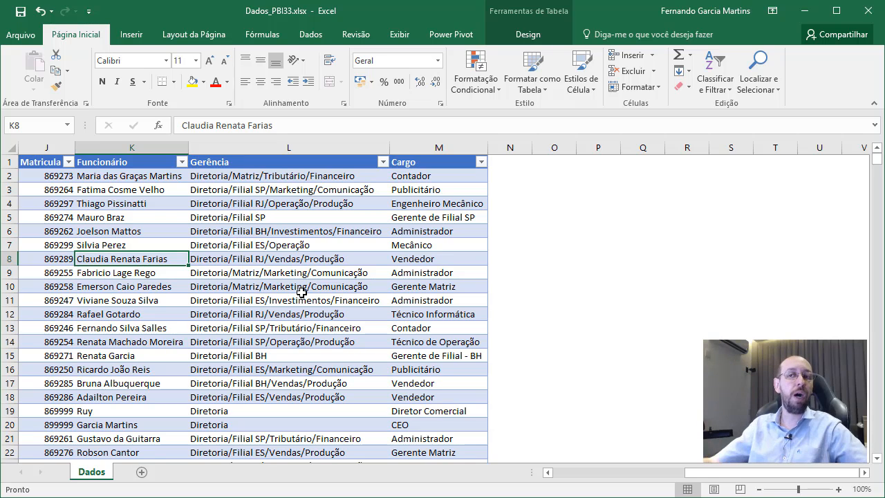
pyautogui.click(289, 160)
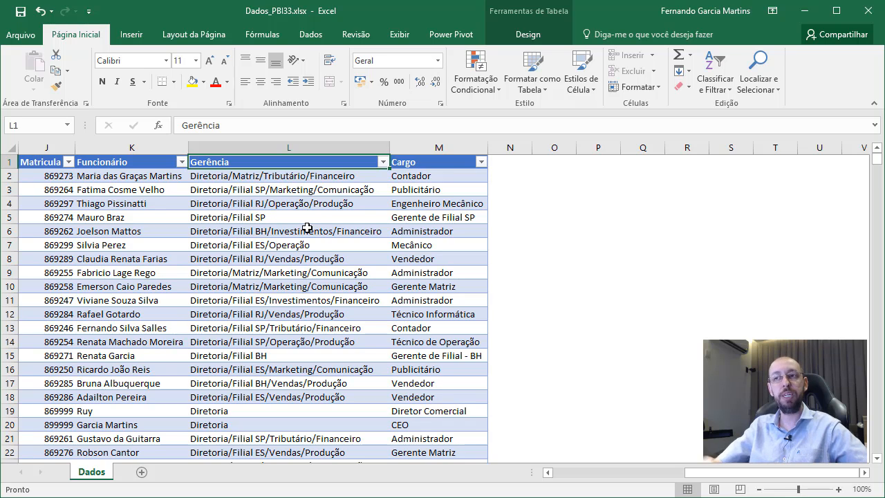
pyautogui.click(547, 334)
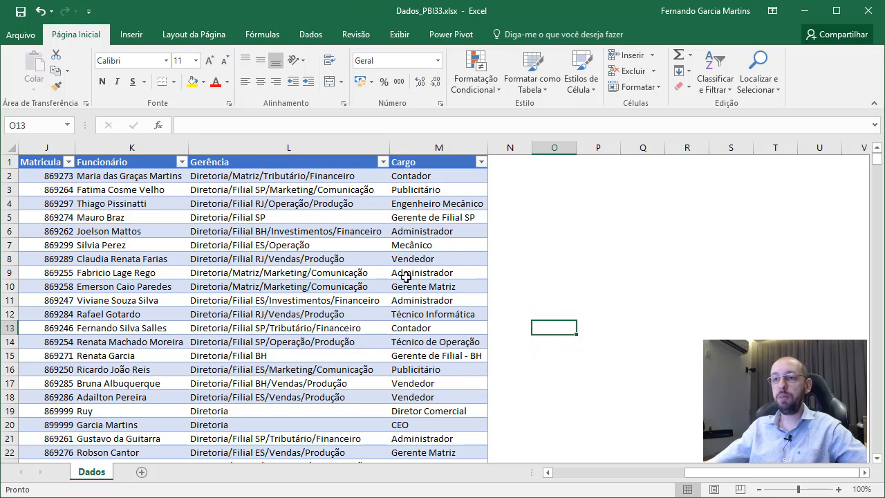
# Step: Switch to the PBI_33 report in Power BI Desktop and connect to the Excel workbook Dados_PBI33.xlsx
pyautogui.click(673, 442)
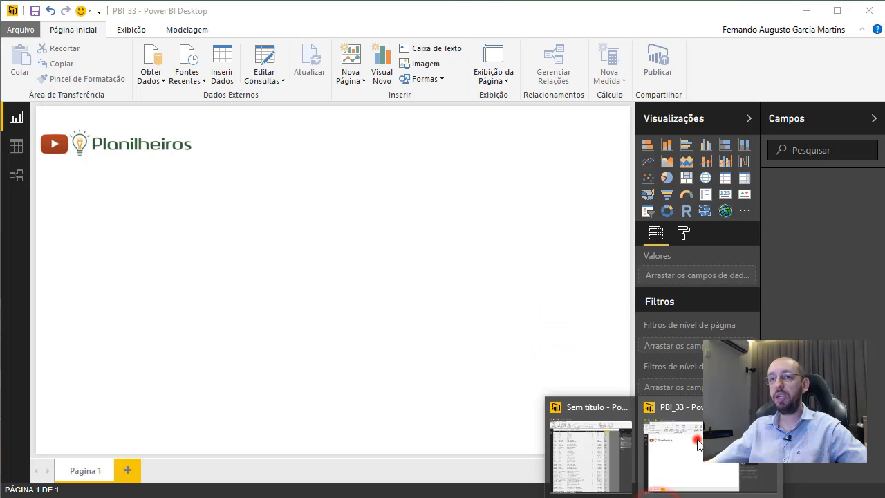
pyautogui.click(150, 78)
pyautogui.click(170, 114)
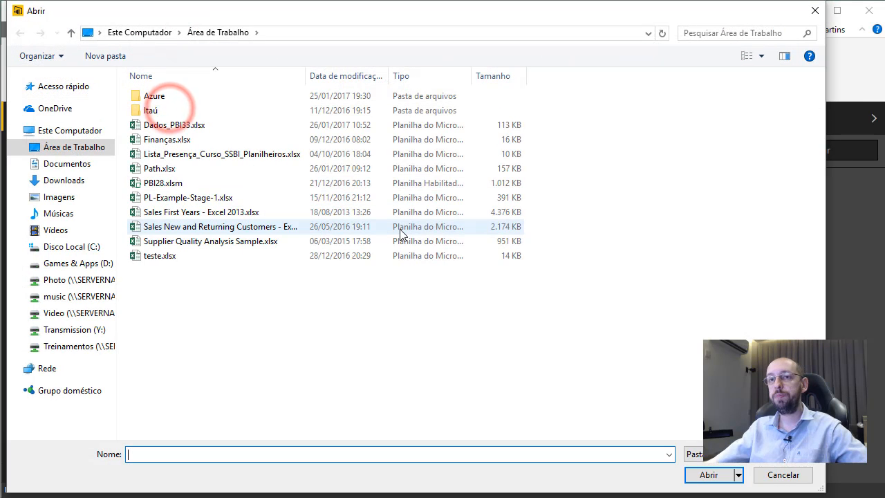
pyautogui.doubleClick(195, 125)
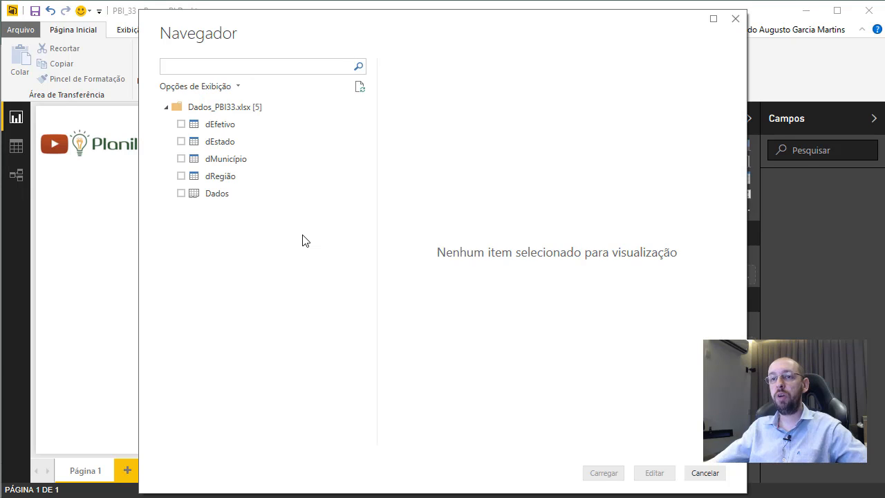
# Step: Select the tables dRegião, dMunicípio, dEstado and dEfetivo and open them for editing in the query editor
pyautogui.click(181, 176)
pyautogui.click(181, 141)
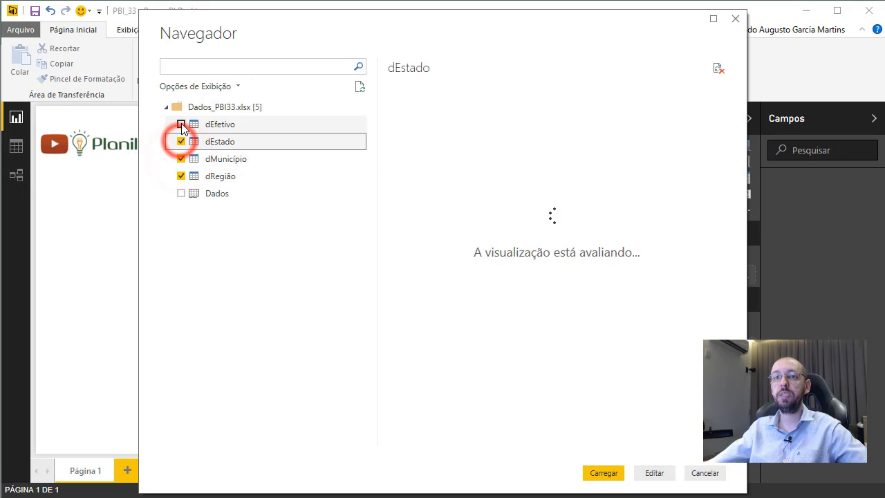
pyautogui.click(181, 124)
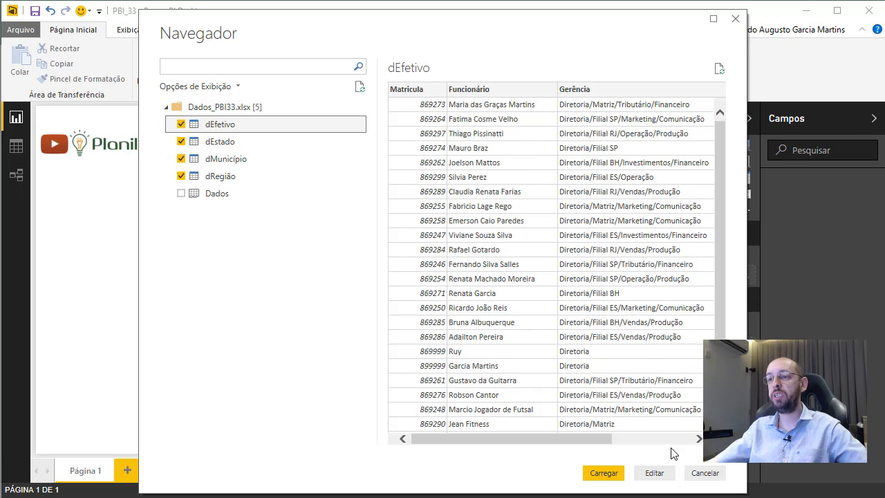
pyautogui.click(654, 474)
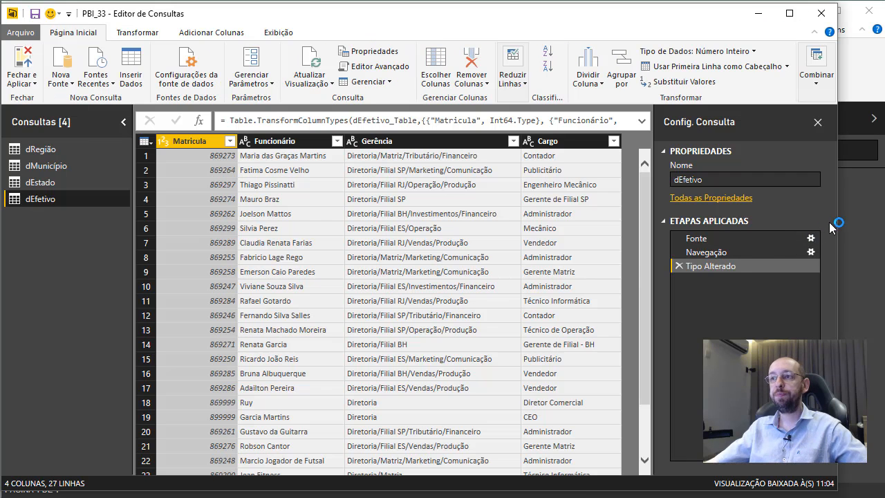
# Step: Disable loading for the dRegião, dMunicípio and dEstado queries
pyautogui.moveTo(840, 218); pyautogui.dragTo(830, 218)
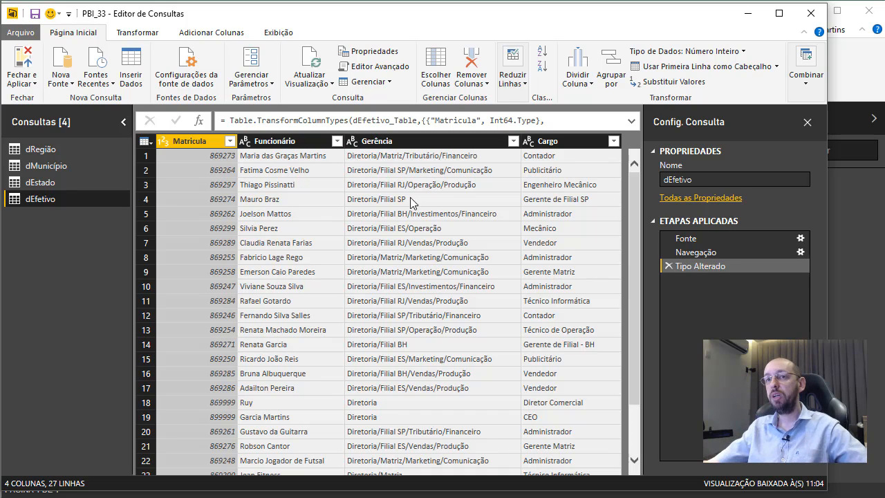
pyautogui.click(46, 166)
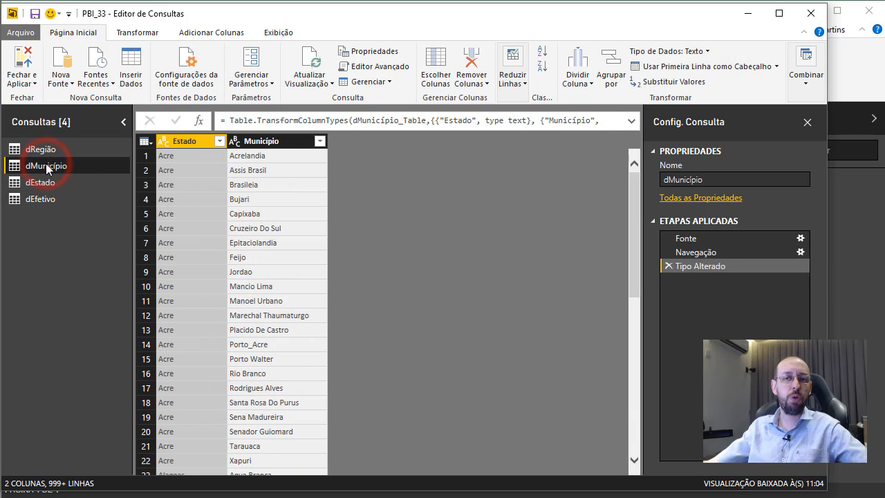
pyautogui.click(47, 149)
pyautogui.rightClick(47, 149)
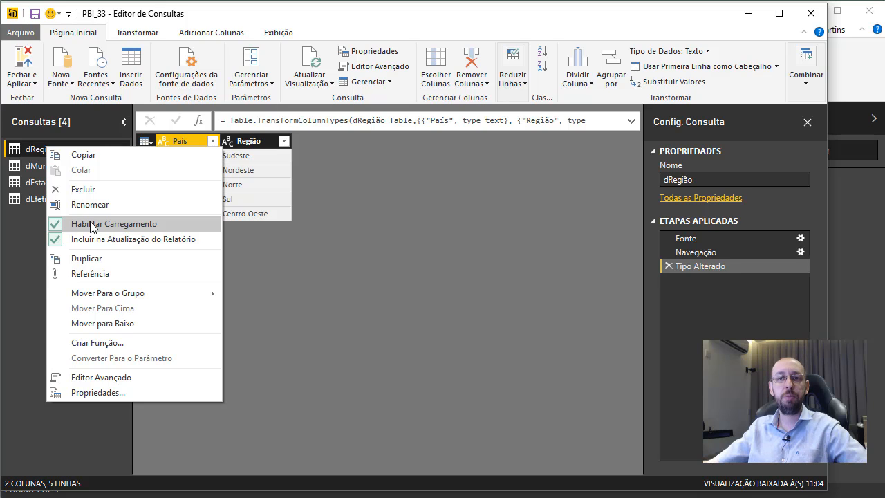
pyautogui.click(81, 223)
pyautogui.click(43, 167)
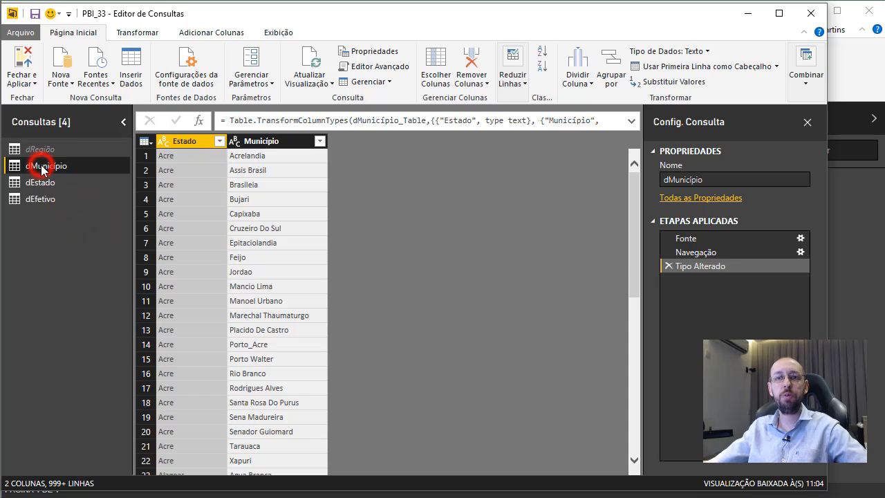
pyautogui.rightClick(43, 167)
pyautogui.click(83, 240)
pyautogui.rightClick(59, 183)
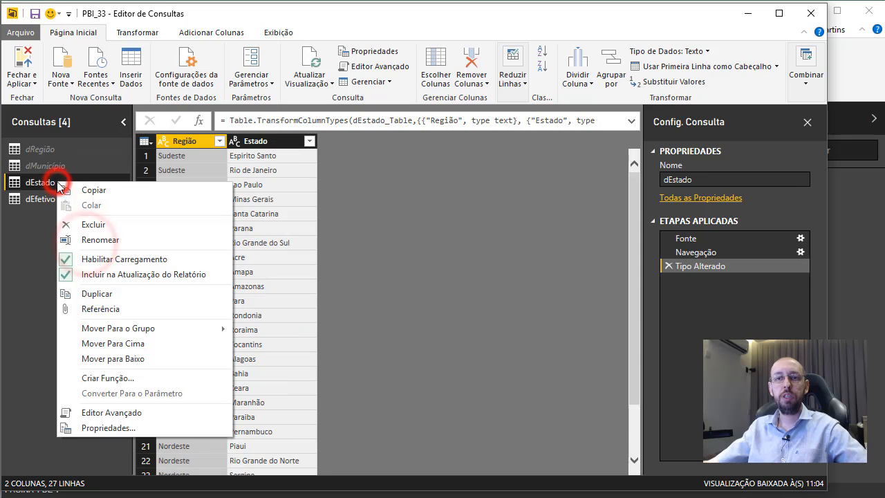
pyautogui.click(80, 258)
# Step: Apply the query changes to load dEfetivo and display its rows in the data view
pyautogui.click(39, 198)
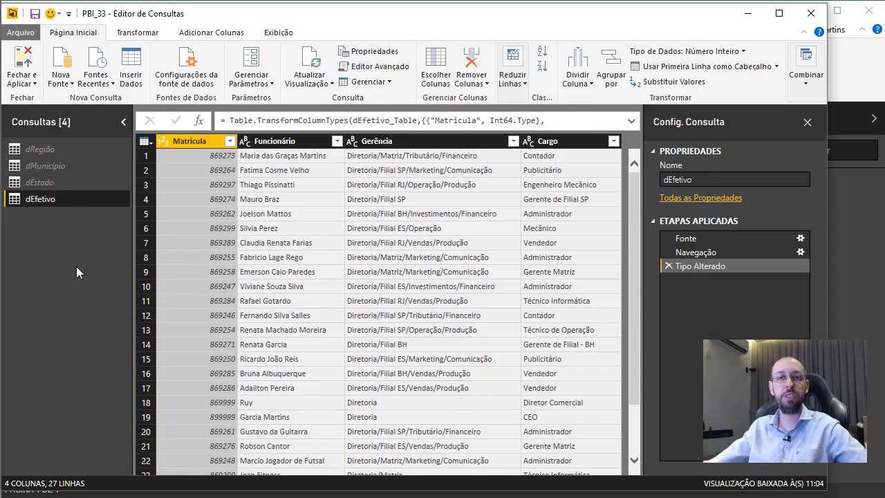
pyautogui.click(22, 61)
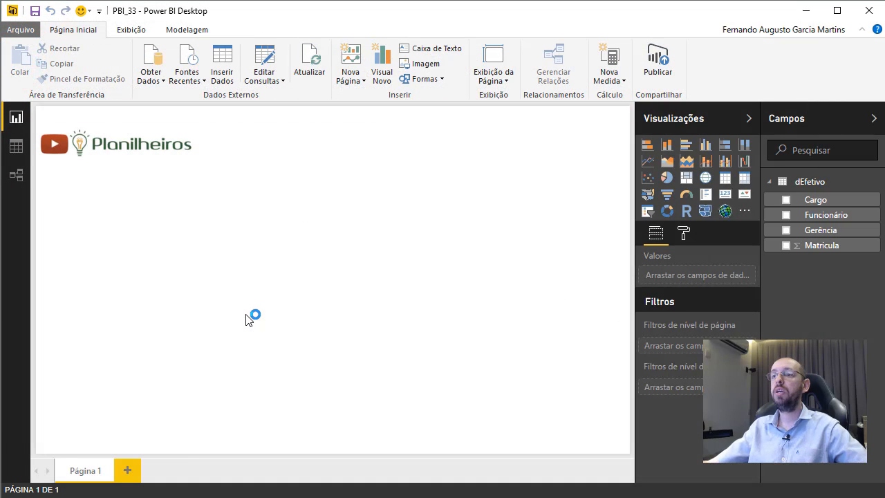
pyautogui.click(17, 146)
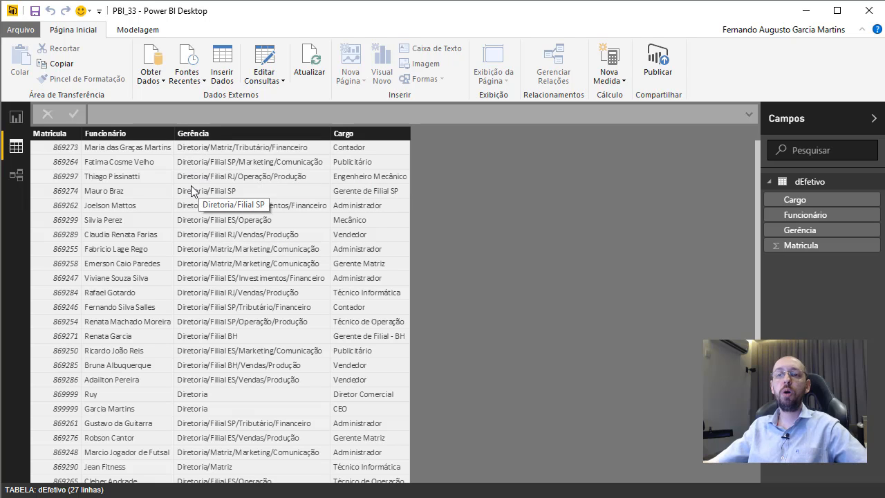
# Step: Examine the Gerência column of dEfetivo to compare how many hierarchy levels its entries contain
pyautogui.click(199, 148)
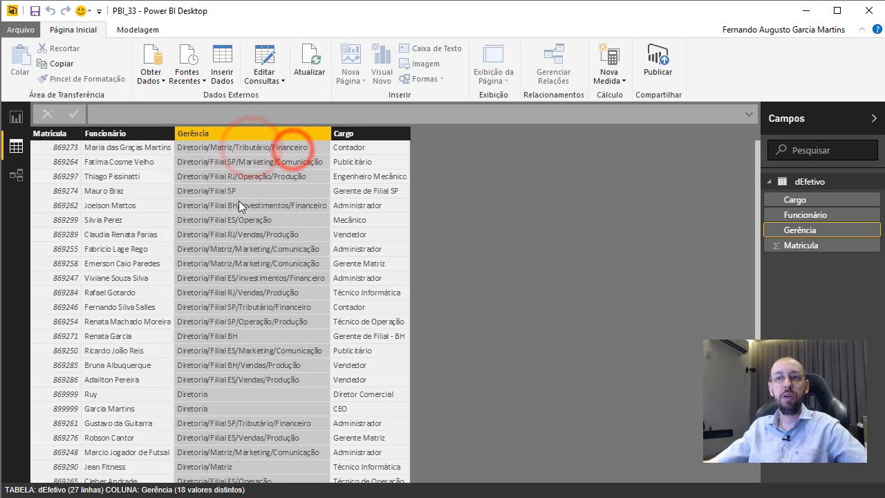
pyautogui.click(185, 187)
pyautogui.click(220, 187)
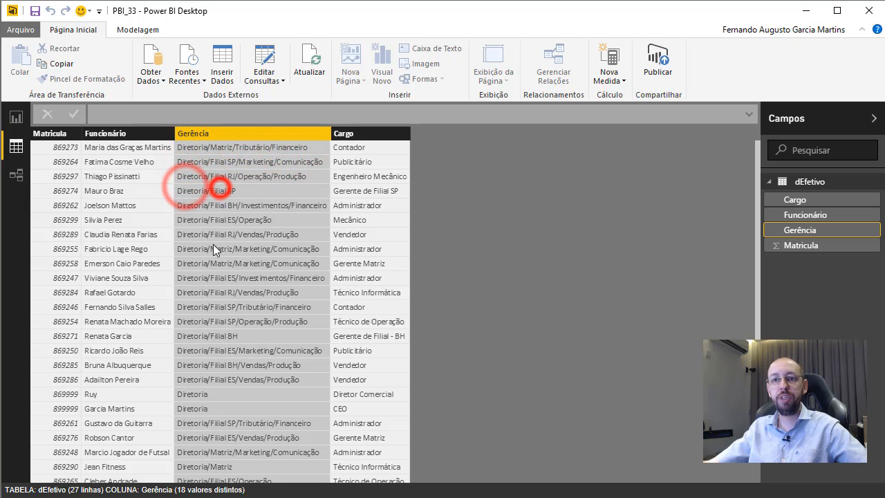
pyautogui.click(193, 391)
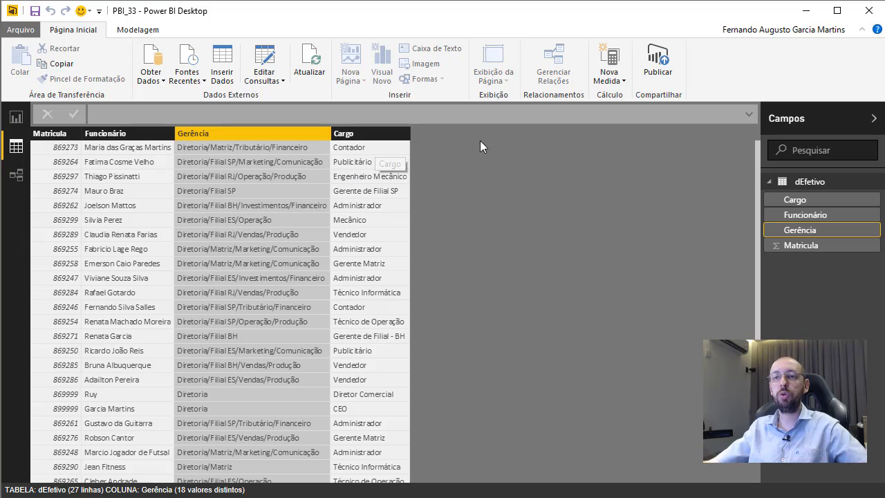
# Step: Add a calculated column named Num Níveis to the dEfetivo table
pyautogui.click(132, 29)
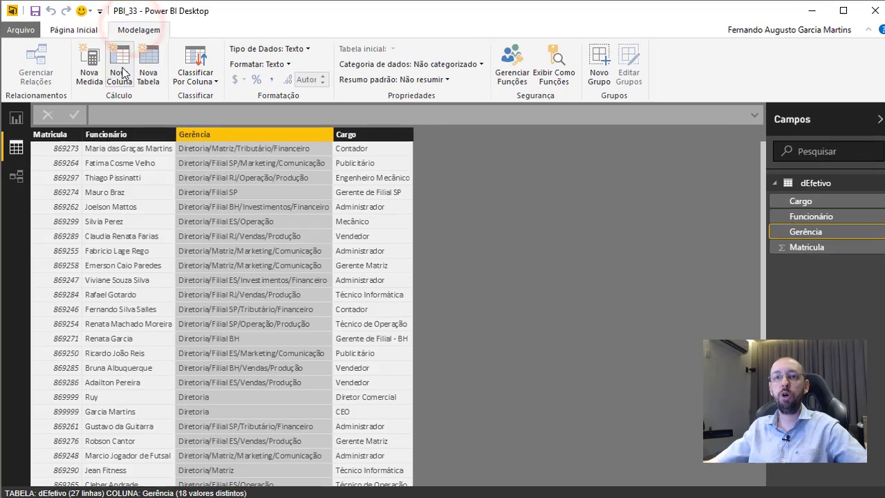
pyautogui.click(118, 65)
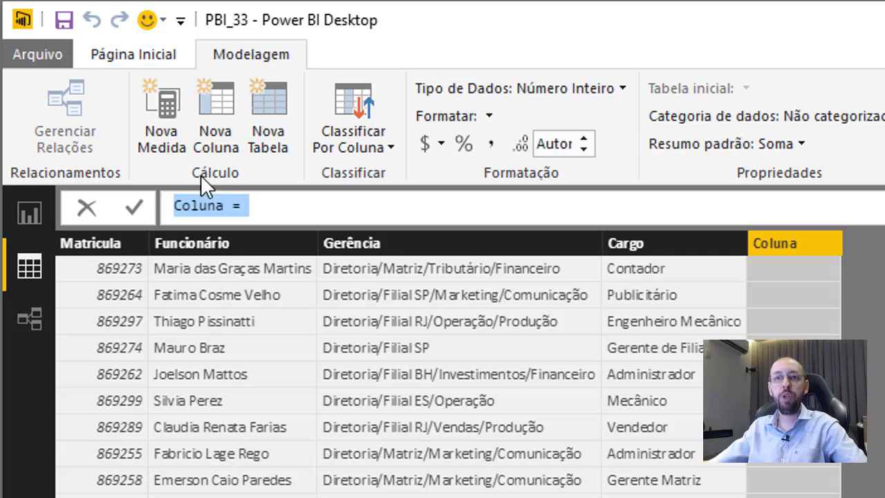
pyautogui.doubleClick(222, 205)
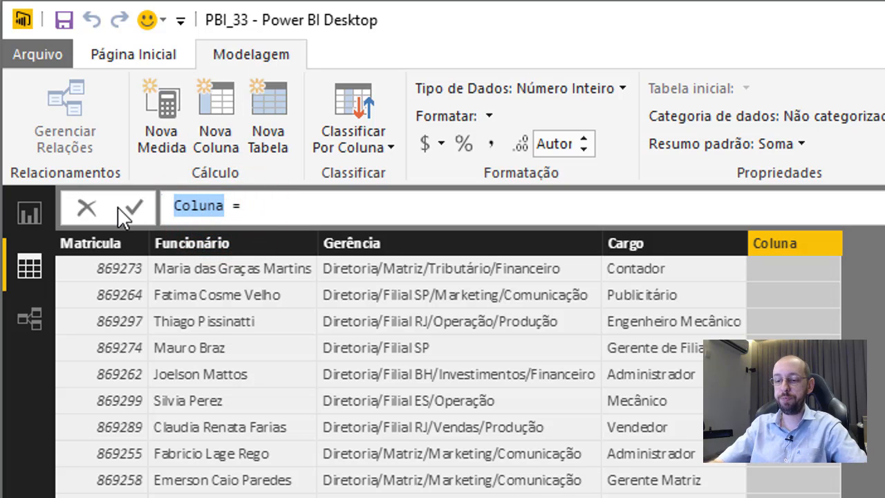
pyautogui.write('Num N')
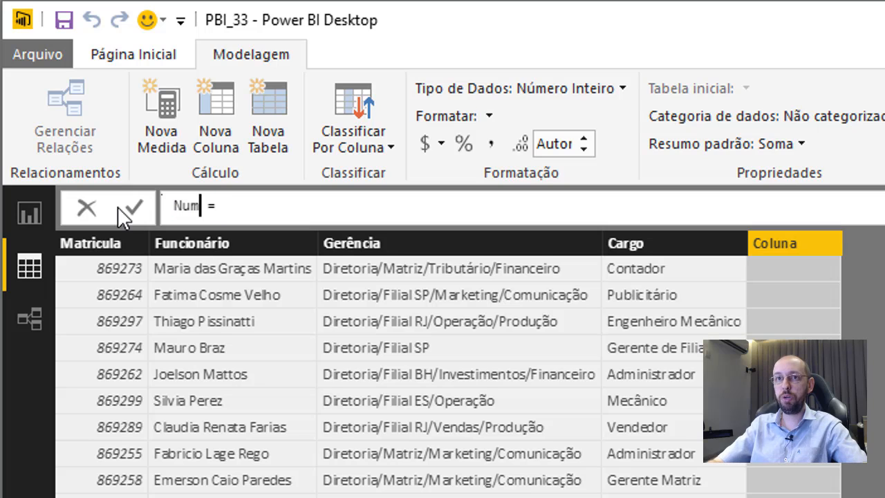
pyautogui.write('íveis')
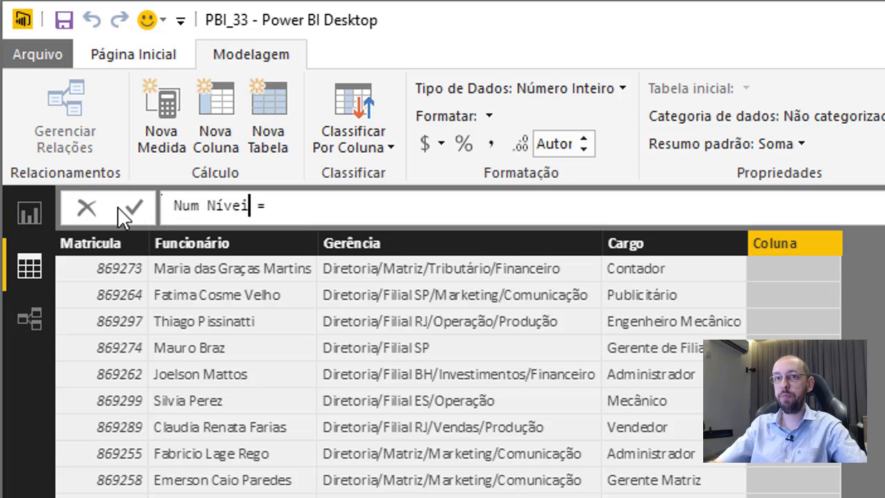
# Step: Begin the Num Níveis formula with the PATHLENGTH function
pyautogui.write(' = p')
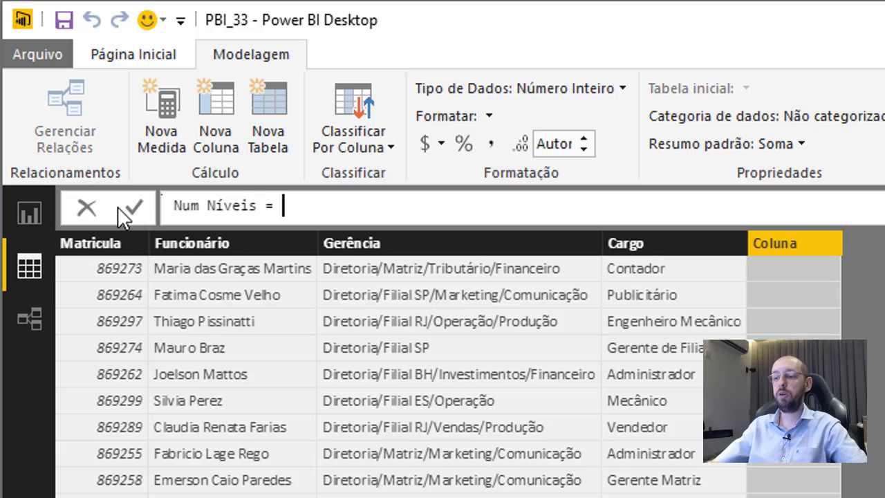
pyautogui.write('ath')
pyautogui.press('Down')
pyautogui.press('Down')
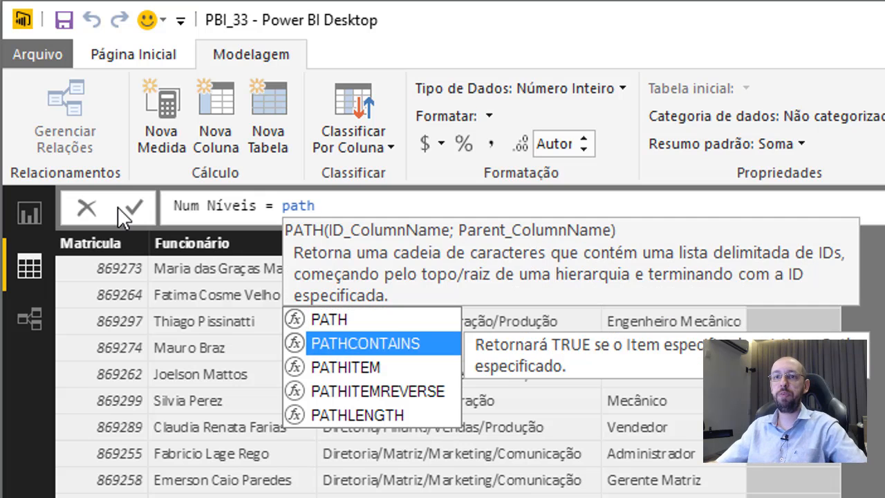
pyautogui.press('Down')
pyautogui.press('Down')
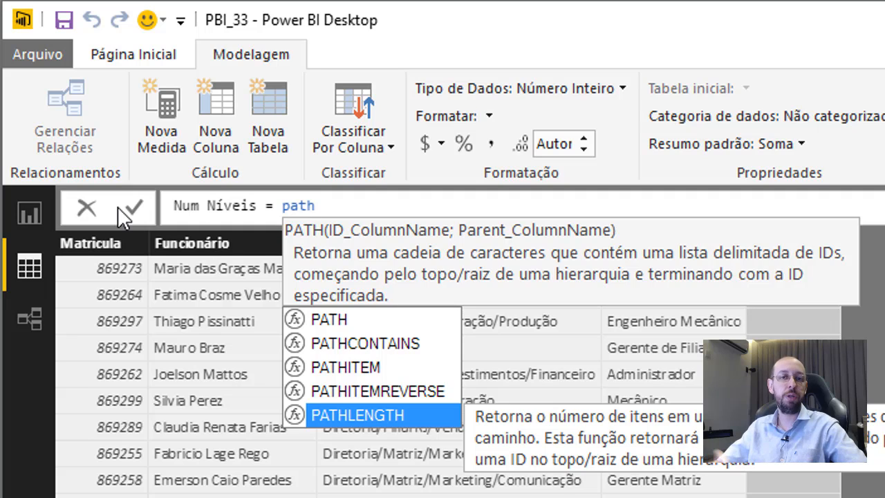
pyautogui.press('Tab')
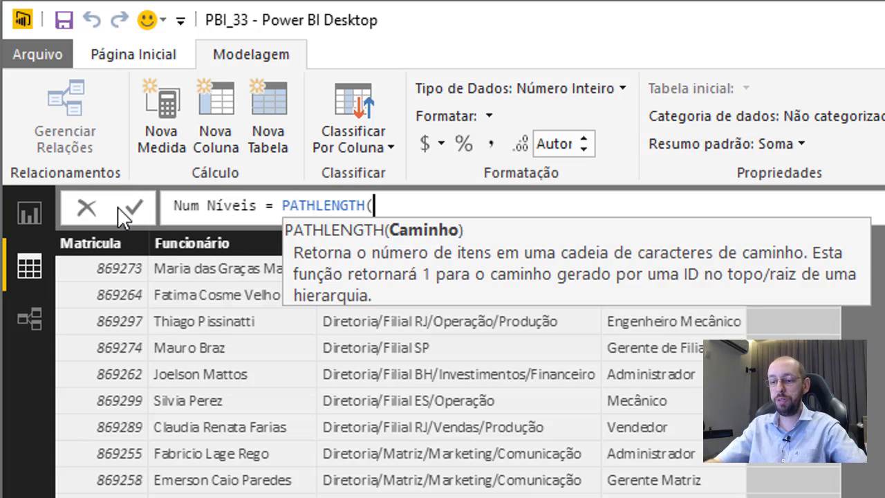
# Step: Complete the Num Níveis formula with dEfetivo[Gerência] as the PATHLENGTH path, commit it, and compare the column with Gerência
pyautogui.write('de')
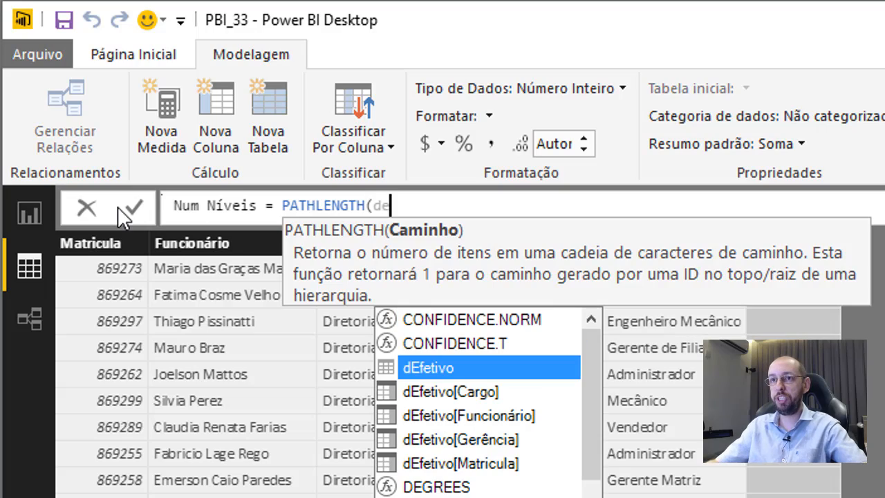
pyautogui.press('Down')
pyautogui.press('Down')
pyautogui.press('Down')
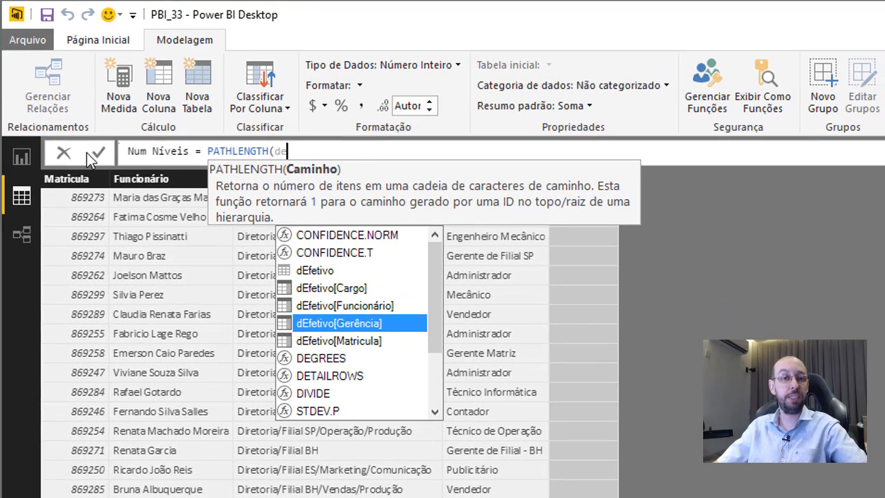
pyautogui.press('Tab')
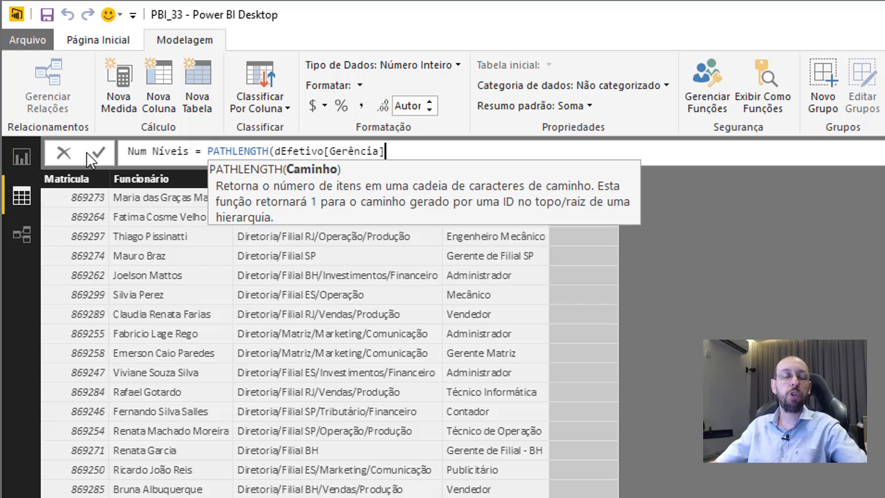
pyautogui.press('Return')
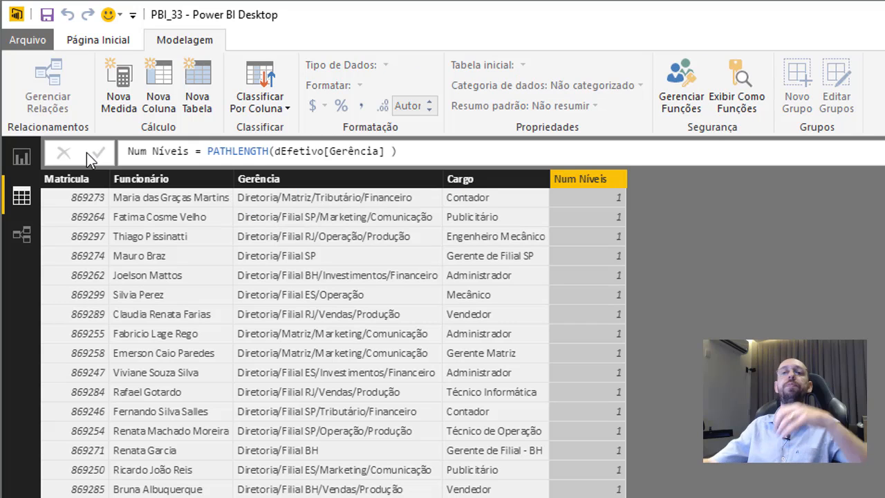
pyautogui.click(599, 195)
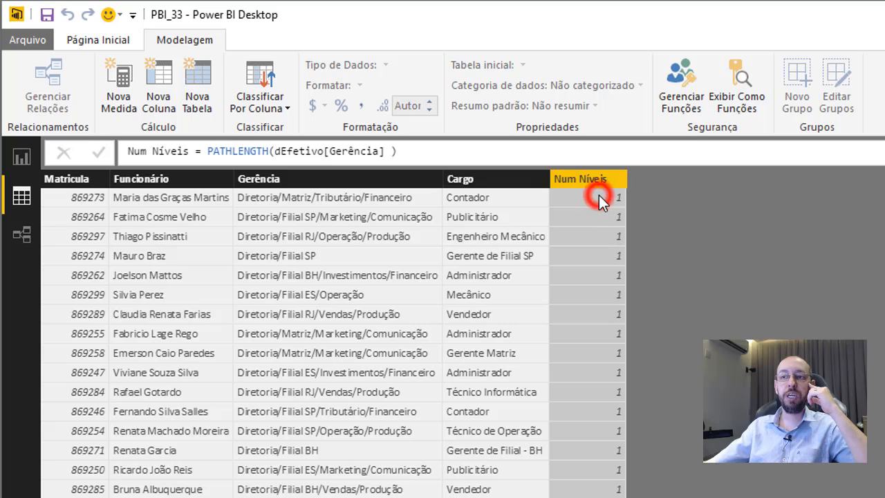
pyautogui.click(268, 199)
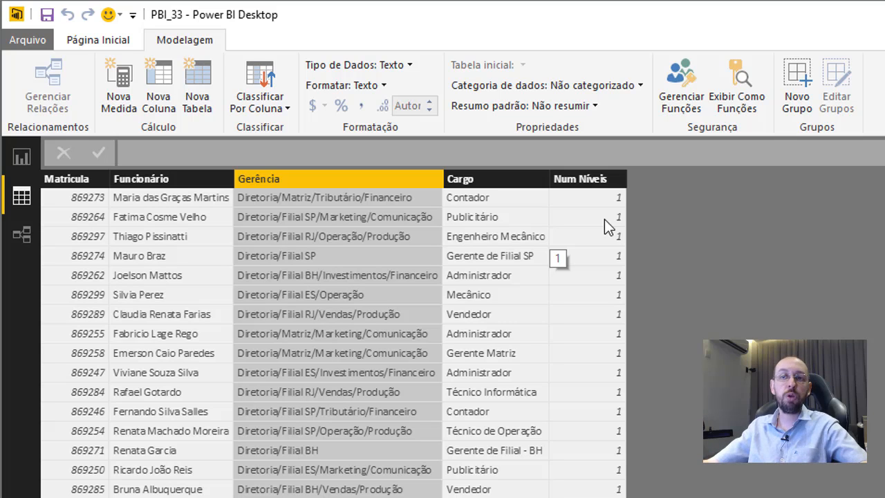
# Step: Add another calculated column named Hierarquia to the dEfetivo table
pyautogui.click(167, 69)
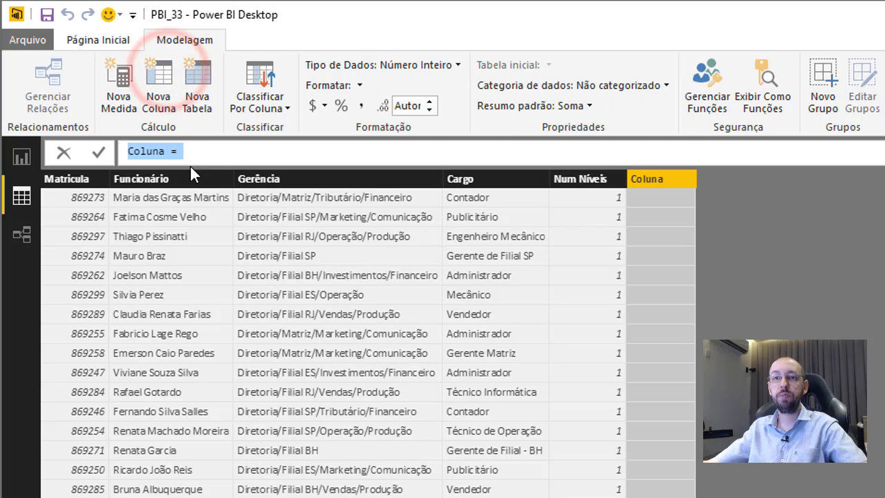
pyautogui.click(149, 150)
pyautogui.doubleClick(149, 150)
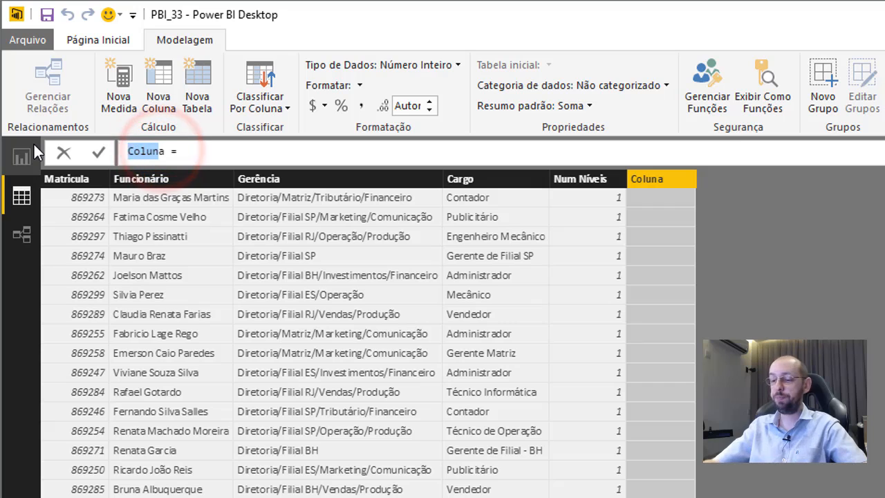
pyautogui.press('BackSpace')
pyautogui.write('Hierarquia')
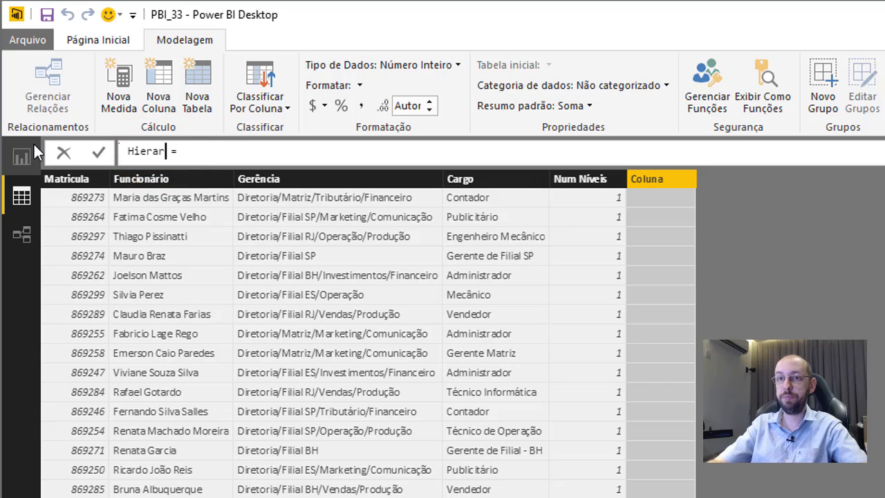
pyautogui.press('End')
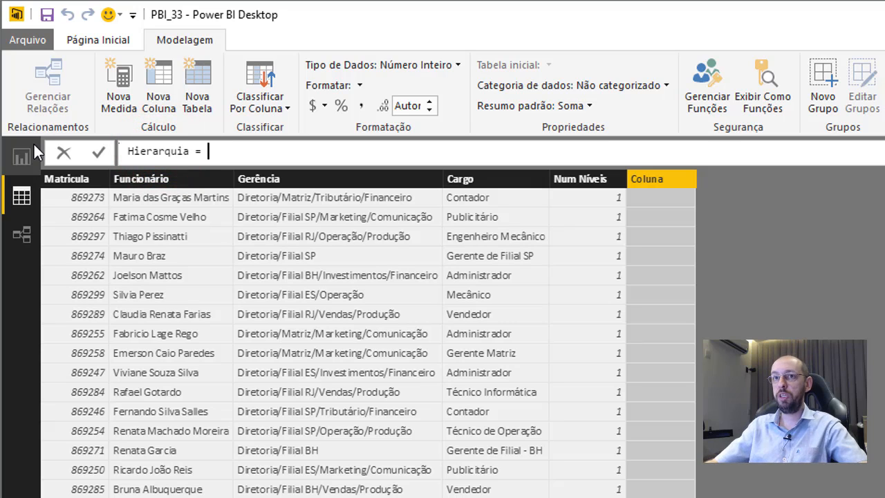
# Step: Define Hierarquia with SUBSTITUTE so that every "/" in dEfetivo[Gerência] is replaced by "|"
pyautogui.write('sub')
pyautogui.press('Tab')
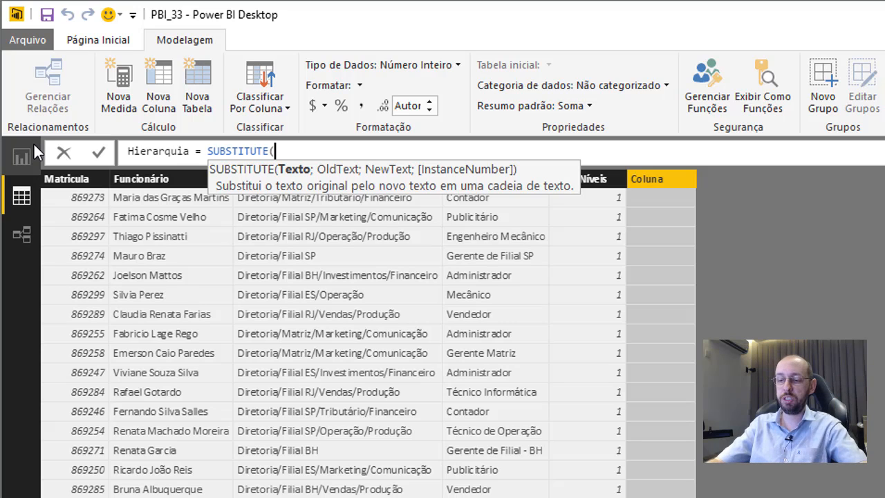
pyautogui.write('ger')
pyautogui.press('Tab')
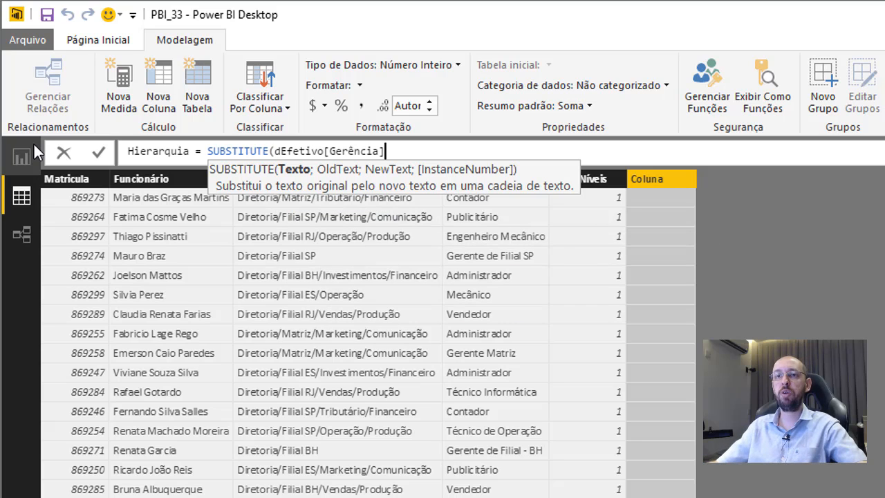
pyautogui.write(';')
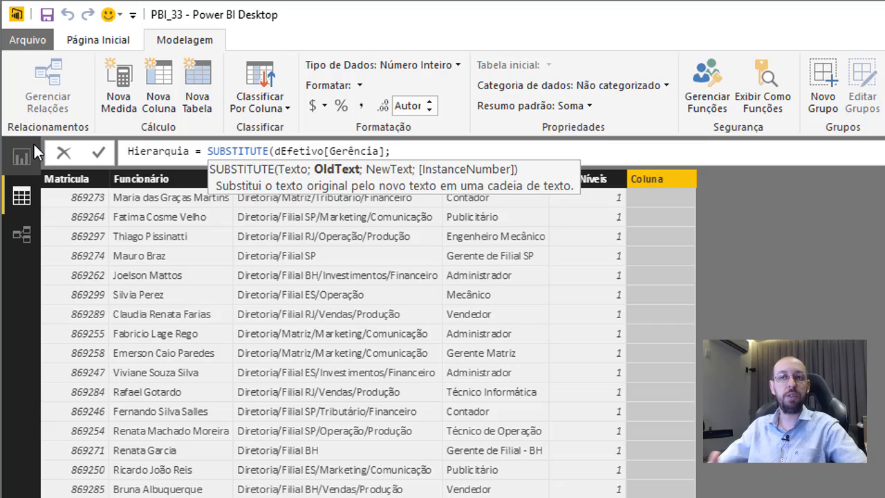
pyautogui.write('"')
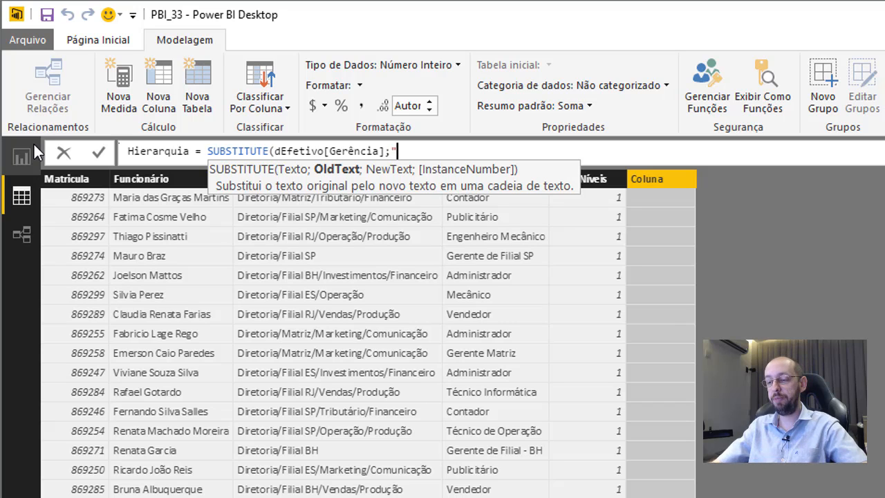
pyautogui.write('/";')
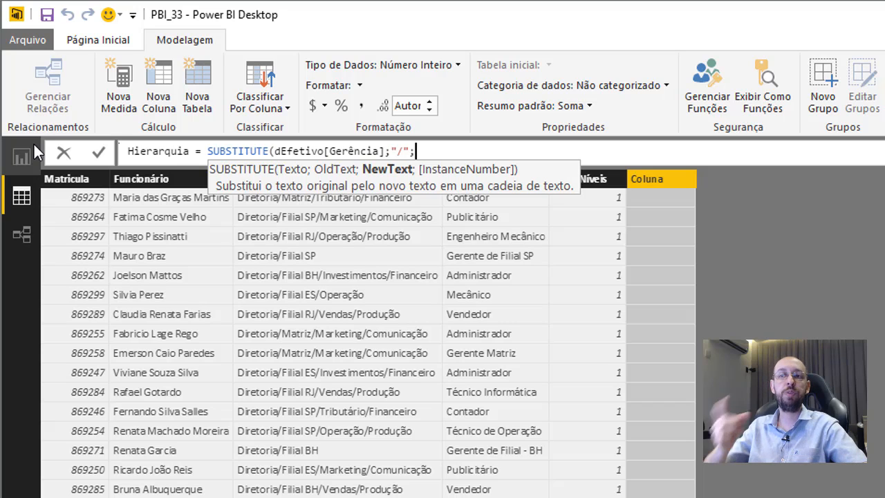
pyautogui.write('"')
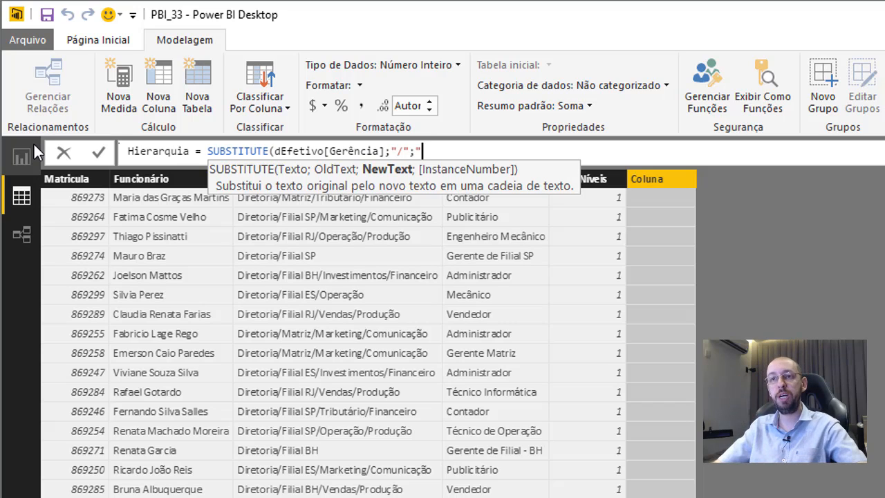
pyautogui.write('|"')
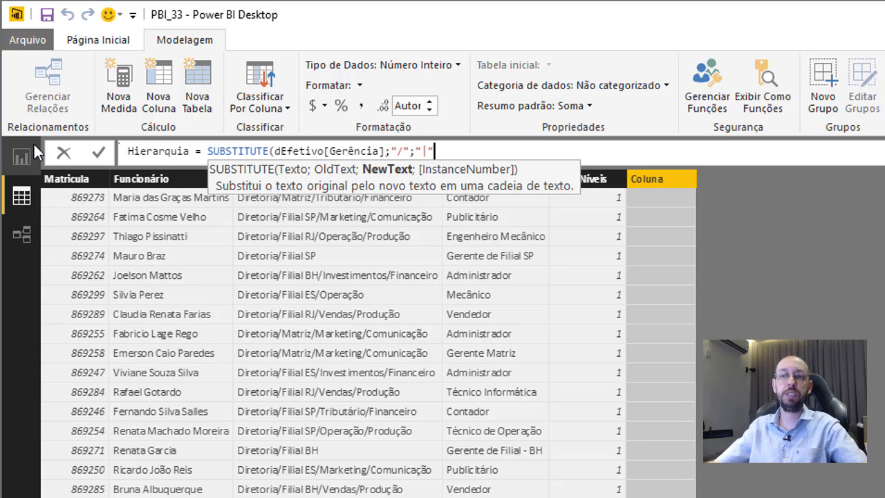
pyautogui.press('Return')
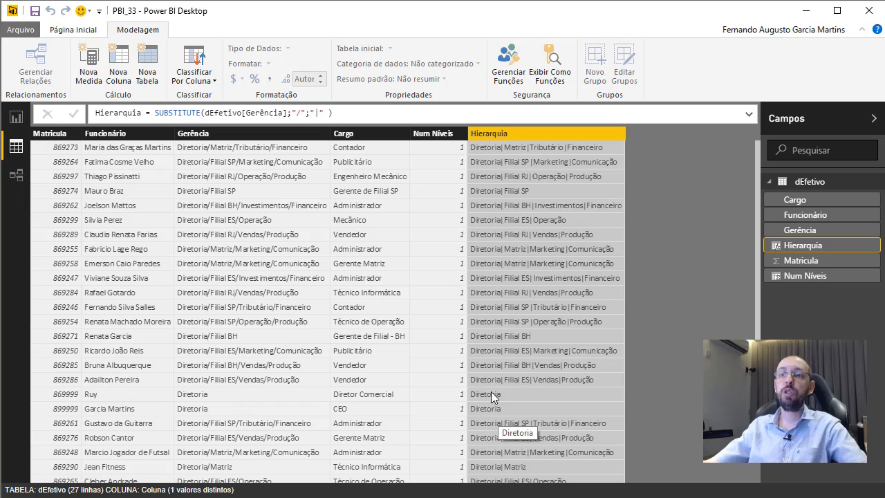
# Step: Change the PATHLENGTH argument of the Num Níveis column to dEfetivo[Hierarquia]
pyautogui.click(433, 133)
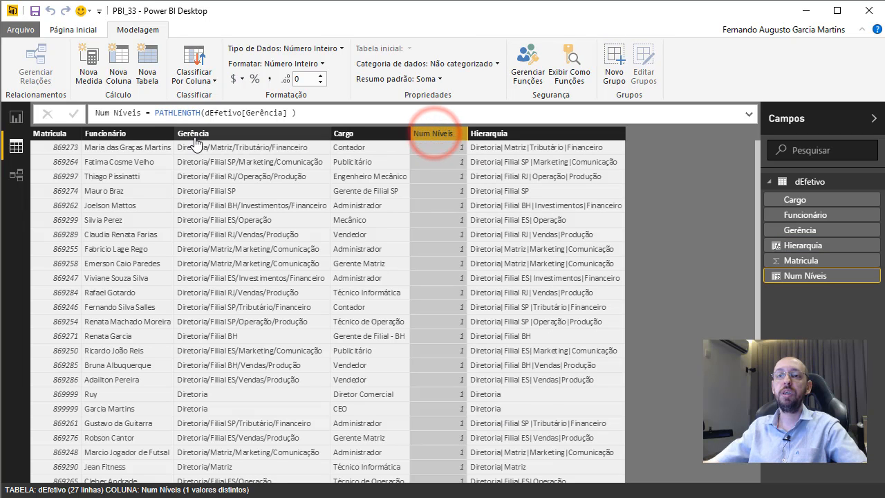
pyautogui.click(206, 113)
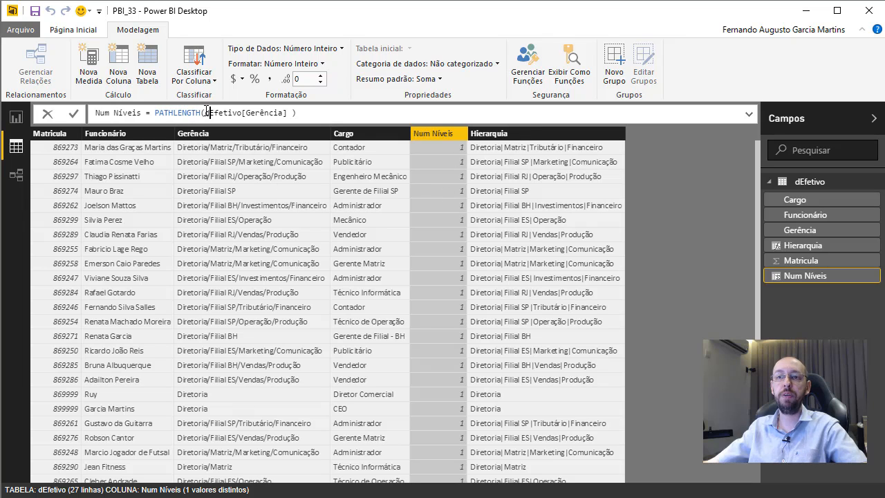
pyautogui.moveTo(206, 113); pyautogui.dragTo(284, 118)
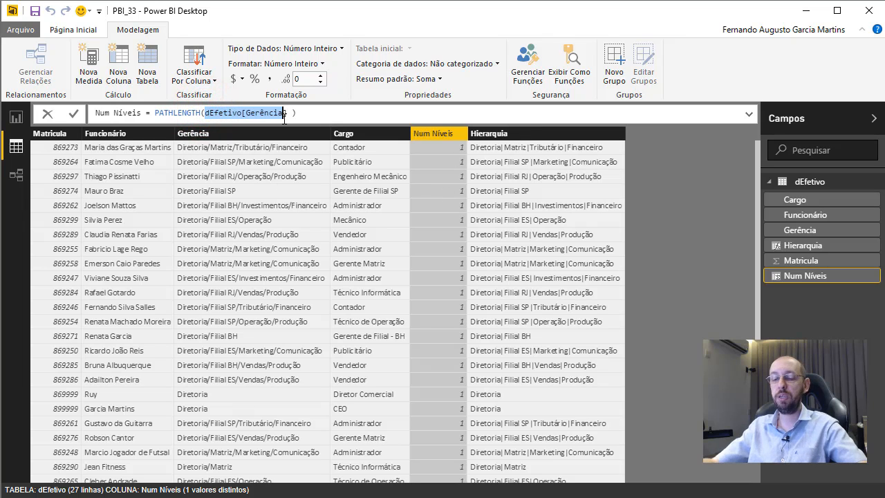
pyautogui.write('de')
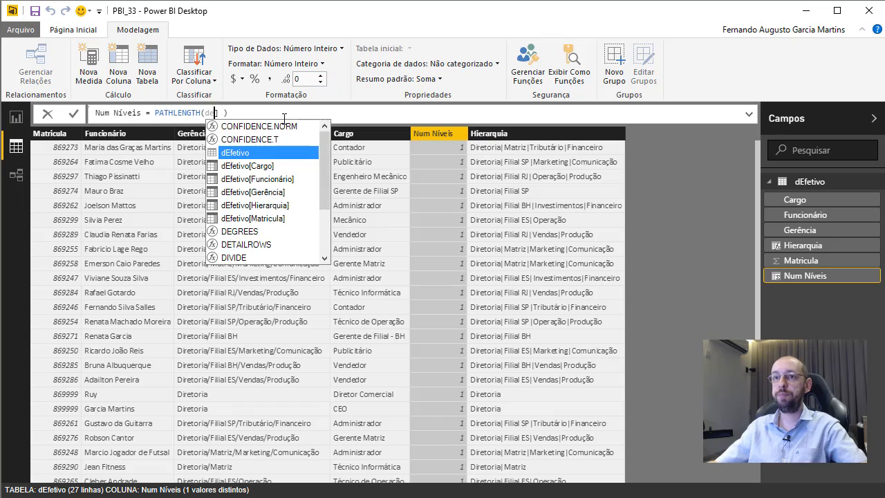
pyautogui.press('Down')
pyautogui.press('Down')
pyautogui.press('Down')
pyautogui.press('Down')
pyautogui.press('Tab')
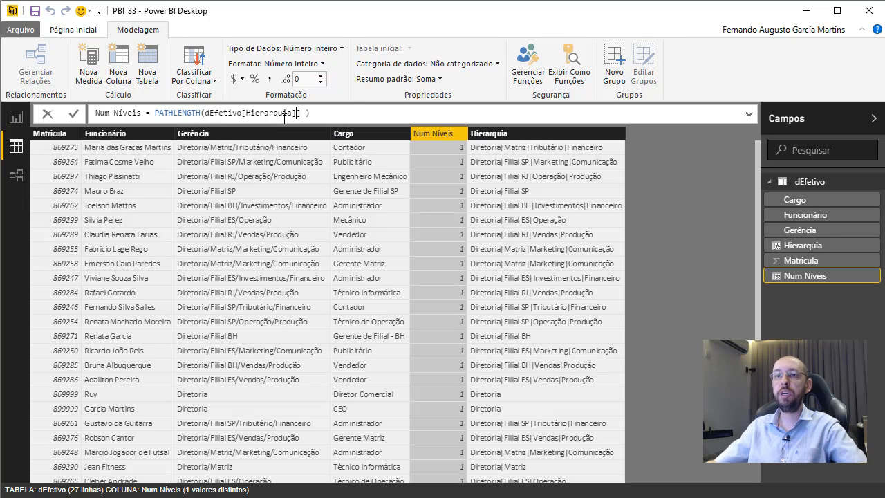
pyautogui.press('Return')
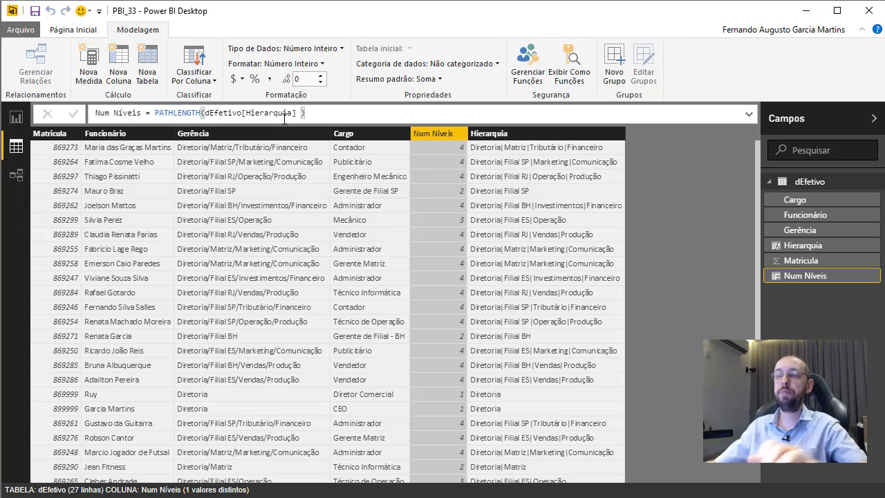
# Step: Sort the dEfetivo rows by Num Níveis in ascending order and review the level counts against Hierarquia
pyautogui.rightClick(438, 136)
pyautogui.click(488, 152)
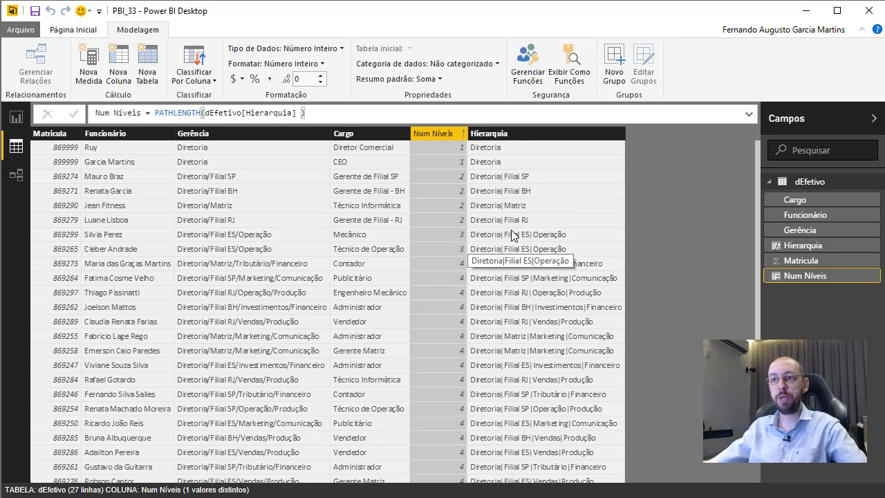
pyautogui.scroll(-1, 550, 328)
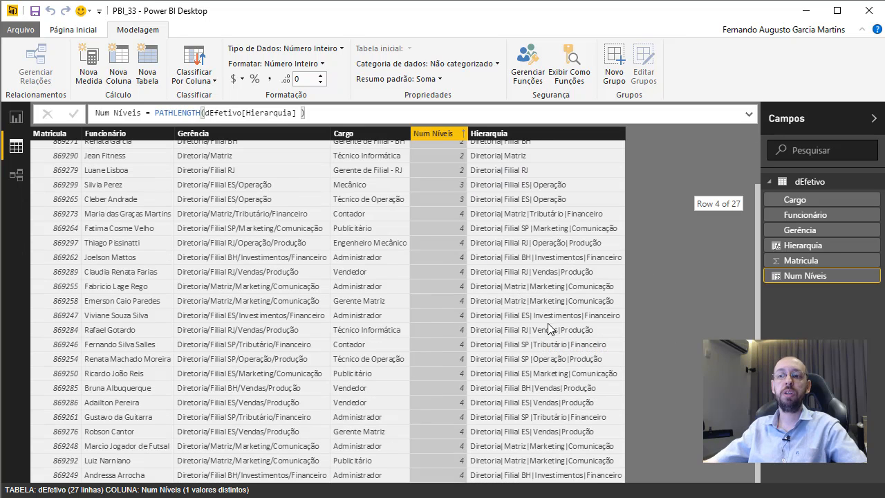
pyautogui.scroll(1, 548, 325)
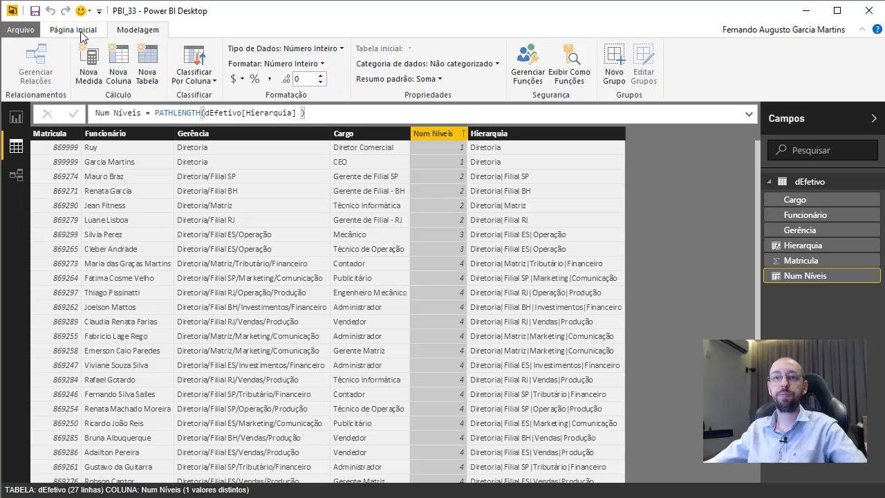
# Step: Add a calculated column named Matriz to the dEfetivo table
pyautogui.click(118, 61)
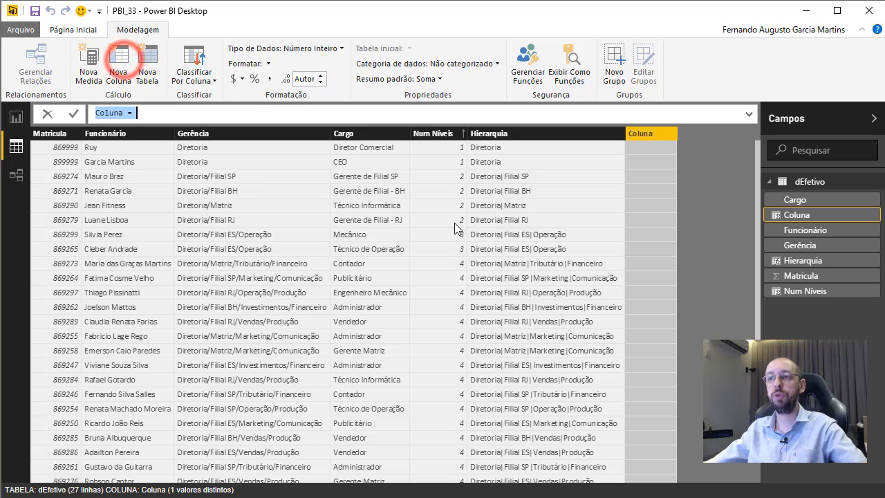
pyautogui.doubleClick(109, 113)
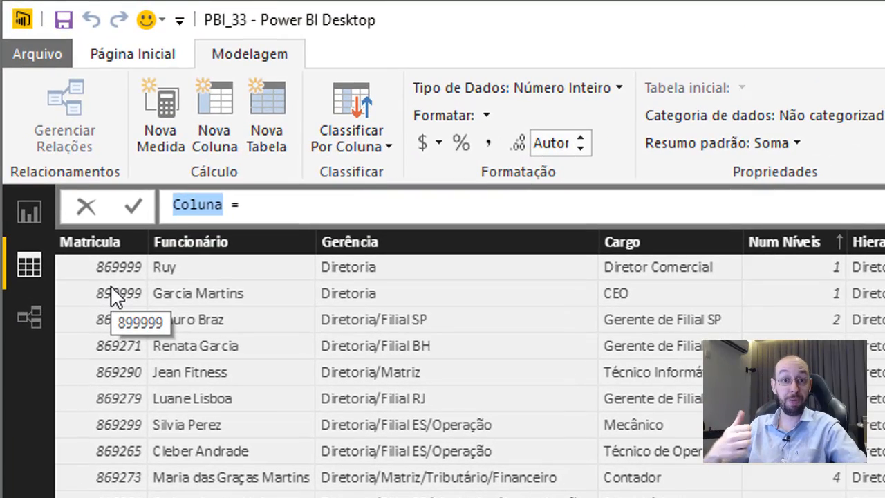
pyautogui.write('Mat')
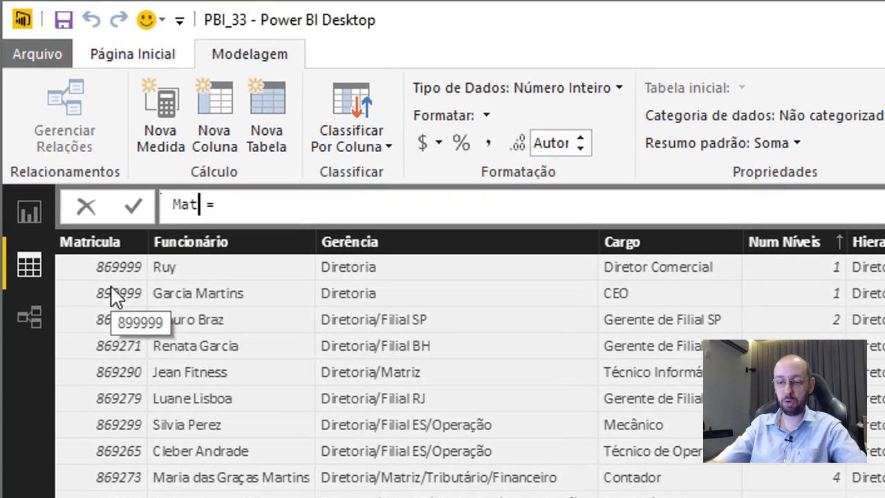
pyautogui.write('riz')
# Step: Define the Matriz column with PATHCONTAINS, testing dEfetivo[Hierarquia] for the item "Matriz", and check the flagged rows
pyautogui.write('pat')
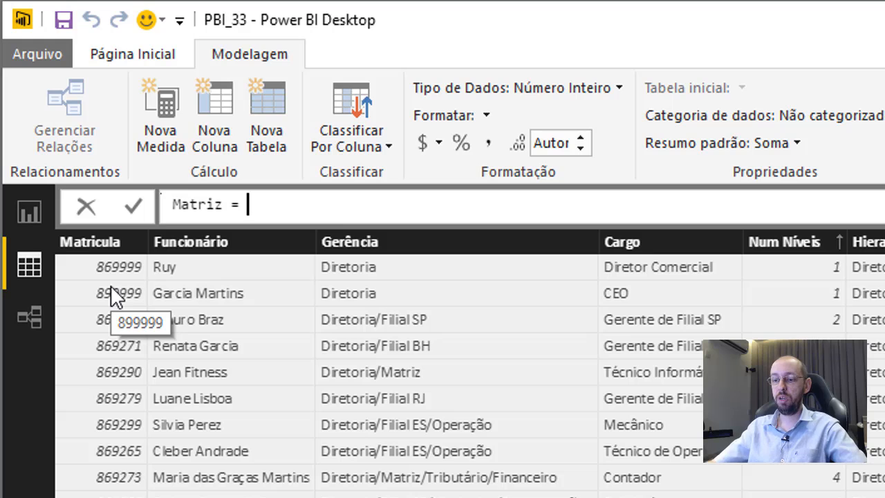
pyautogui.write('h')
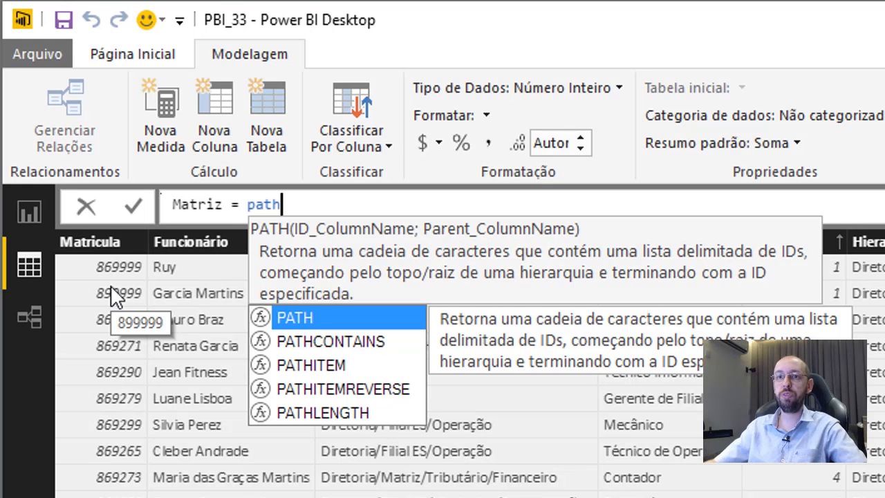
pyautogui.press('Down')
pyautogui.press('Tab')
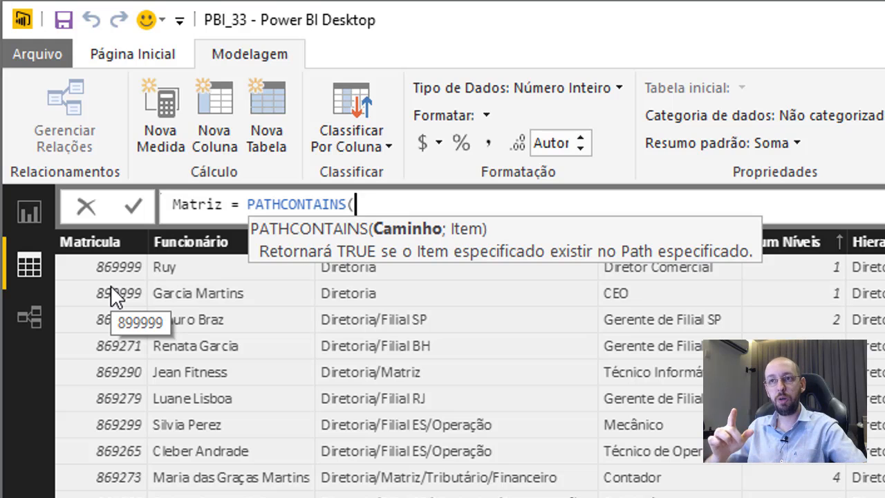
pyautogui.write('hi')
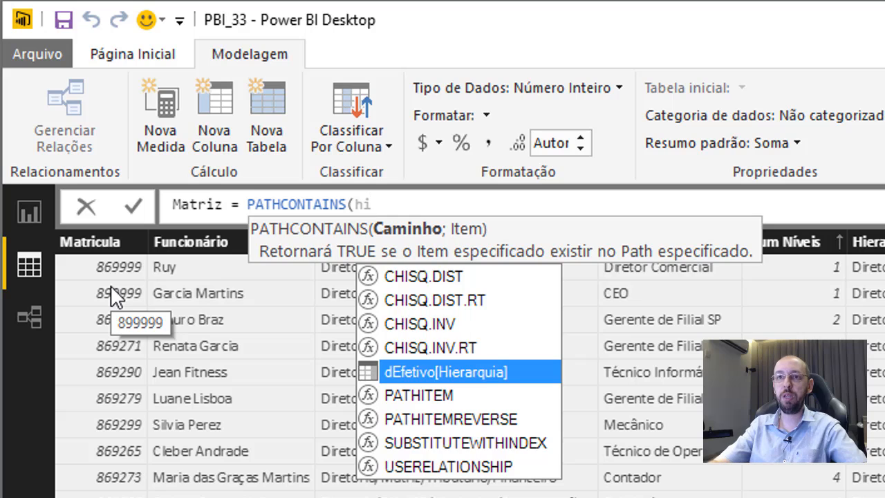
pyautogui.write('e')
pyautogui.press('Tab')
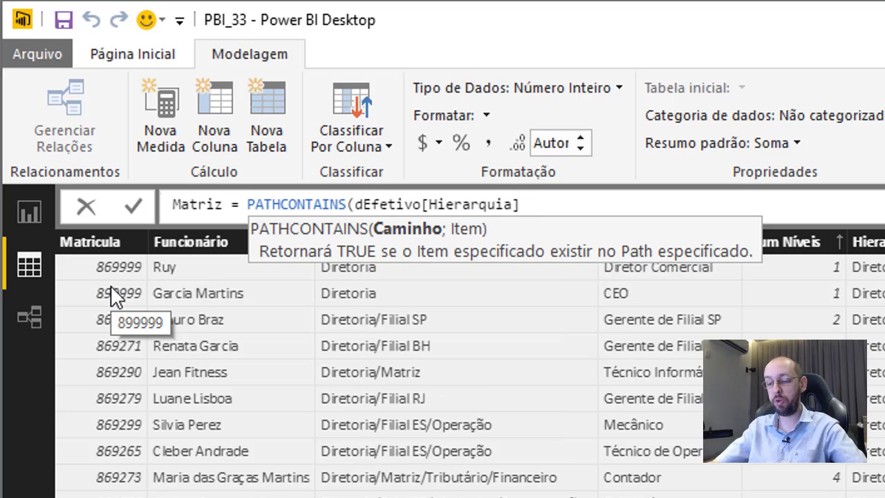
pyautogui.write(';')
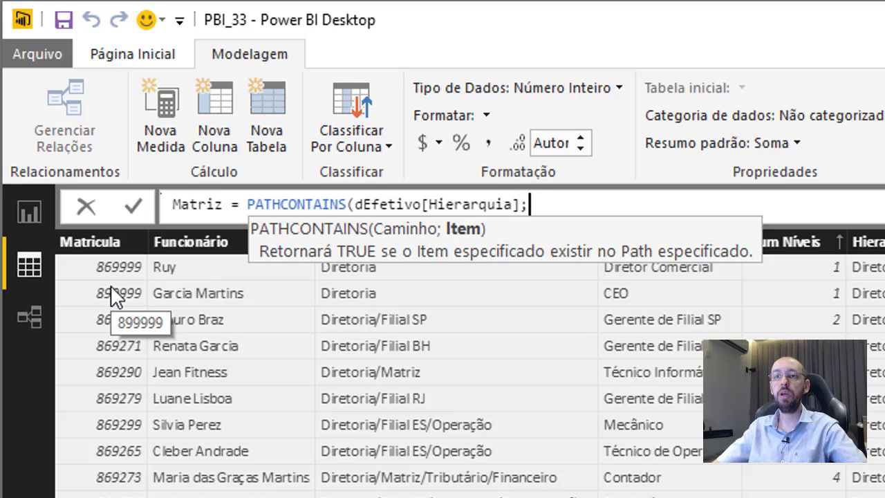
pyautogui.write('"Matriz')
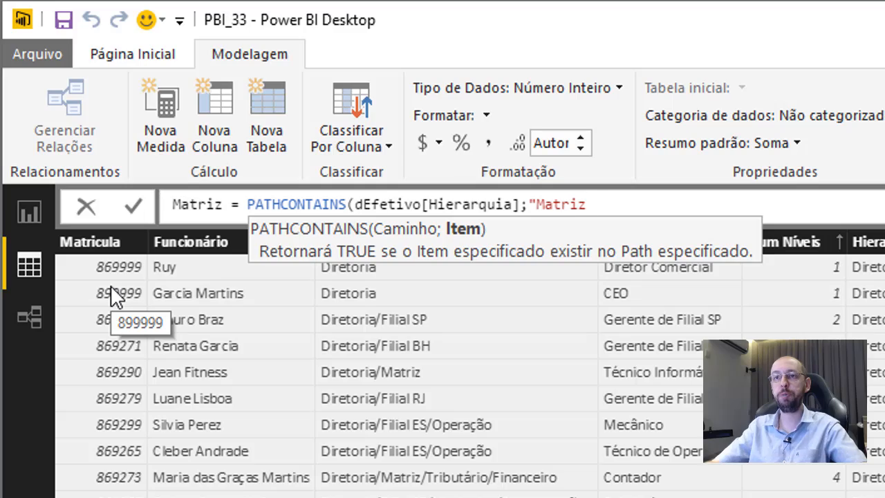
pyautogui.write('")')
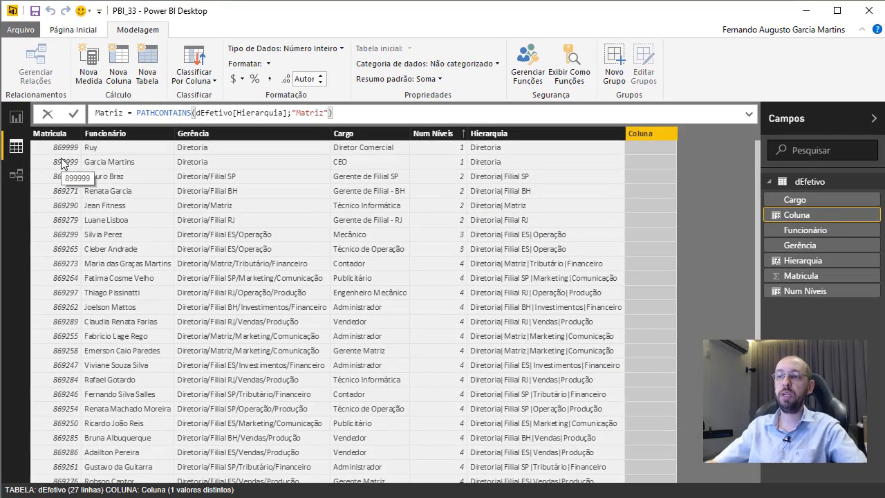
pyautogui.press('Return')
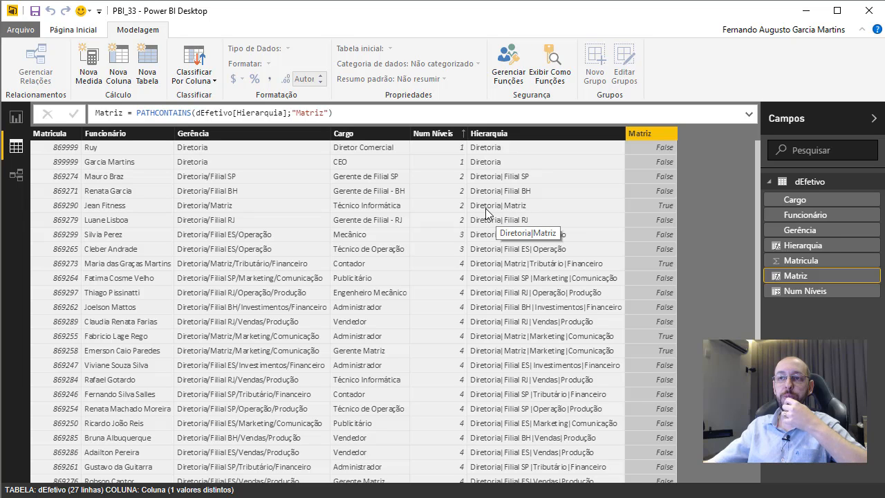
pyautogui.click(674, 203)
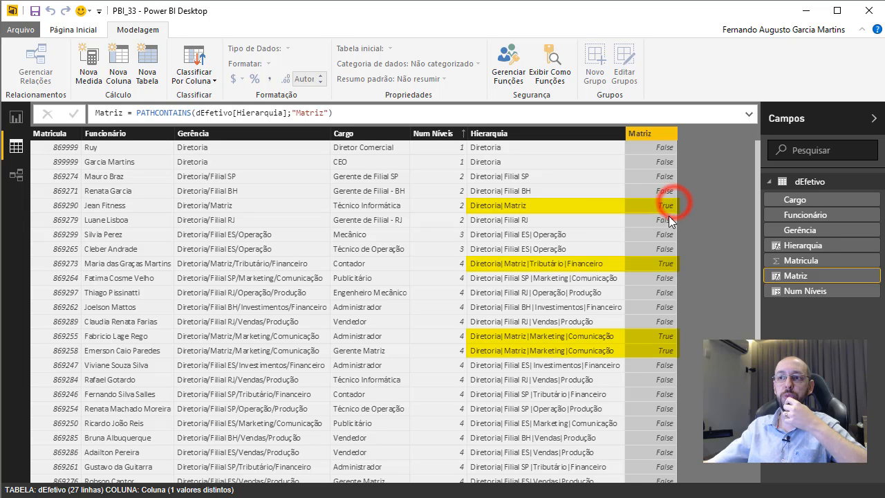
pyautogui.click(664, 339)
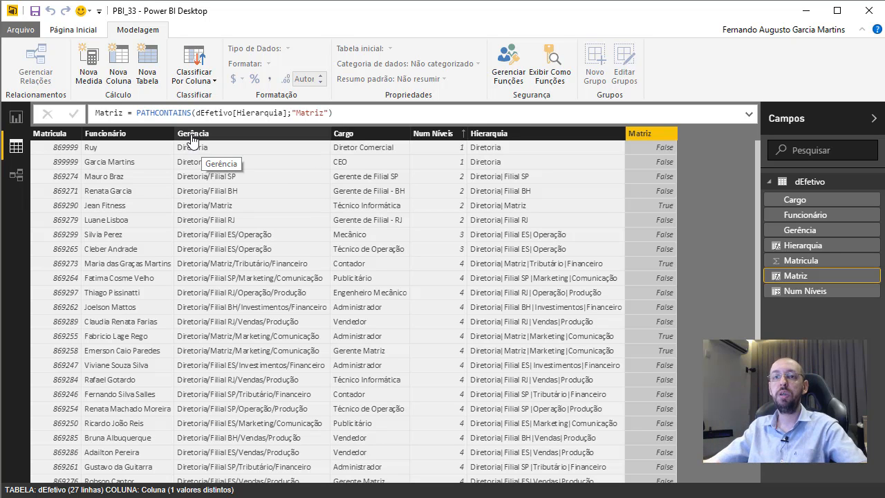
# Step: Add a calculated column named Nível 1 to the dEfetivo table
pyautogui.click(118, 69)
pyautogui.click(119, 112)
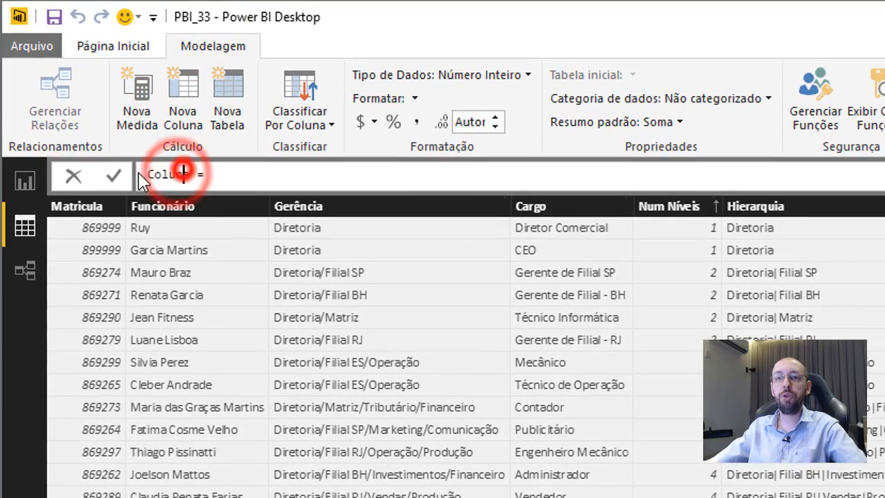
pyautogui.doubleClick(139, 174)
pyautogui.press('BackSpace')
pyautogui.write('N')
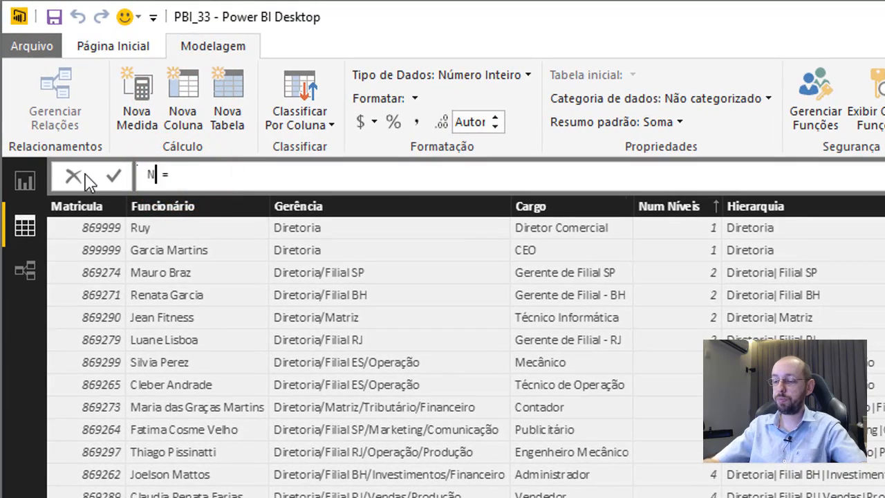
pyautogui.write('ível 1 = ')
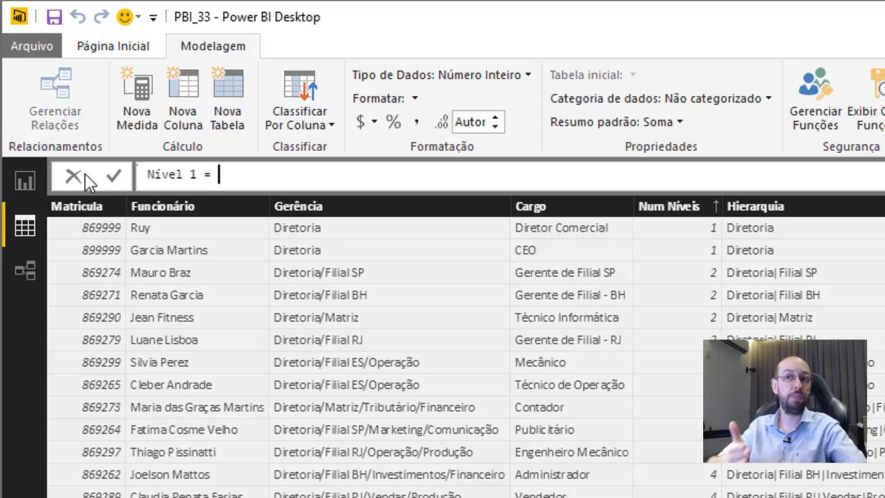
# Step: Enter PATHITEM in the Nível 1 formula with dEfetivo[Hierarquia] as the path and 1 as the position
pyautogui.write('path')
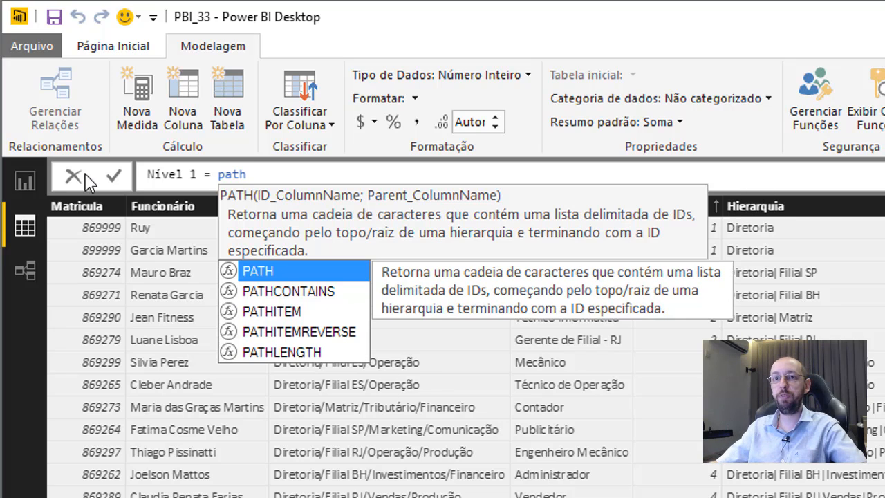
pyautogui.press('Down')
pyautogui.press('Down')
pyautogui.press('Tab')
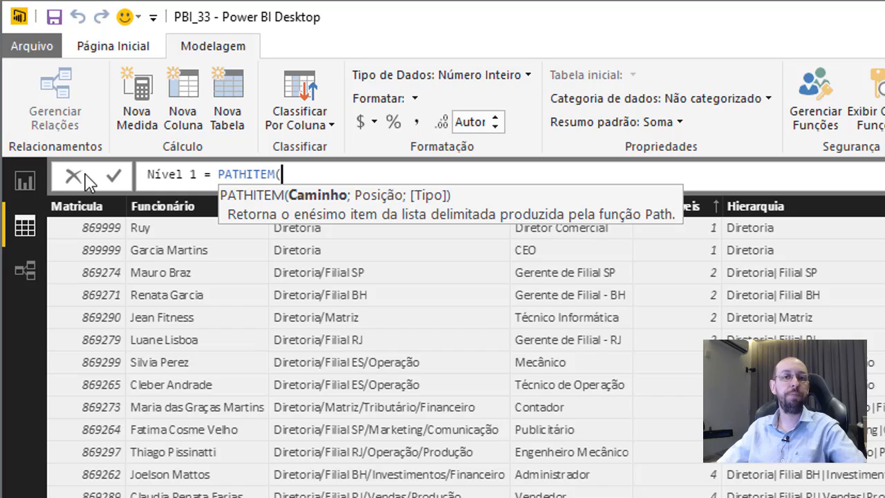
pyautogui.write('hi')
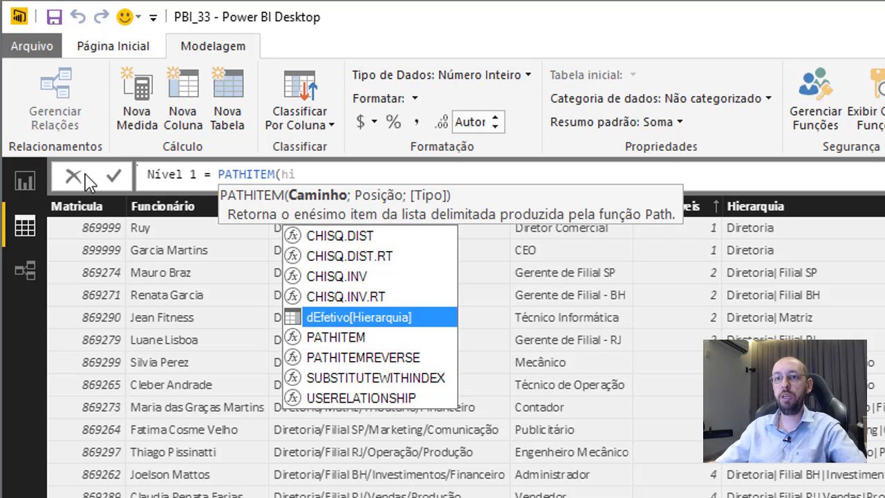
pyautogui.press('Tab')
pyautogui.write(';')
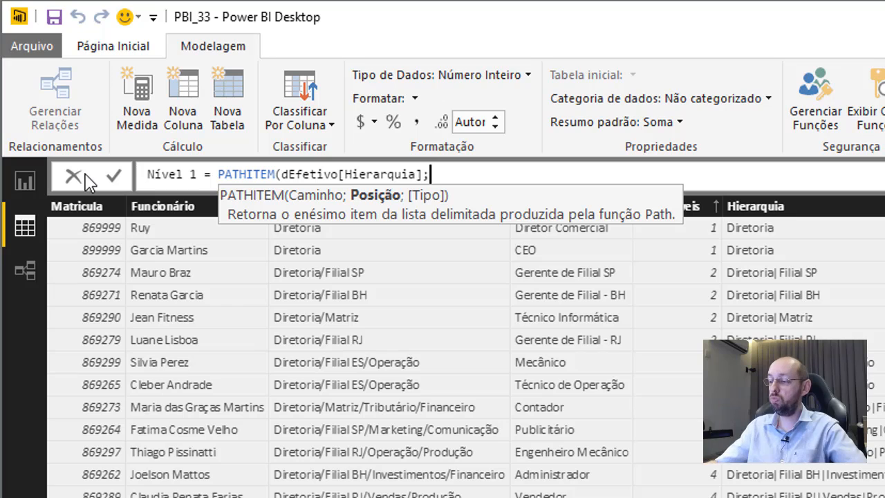
pyautogui.write('1')
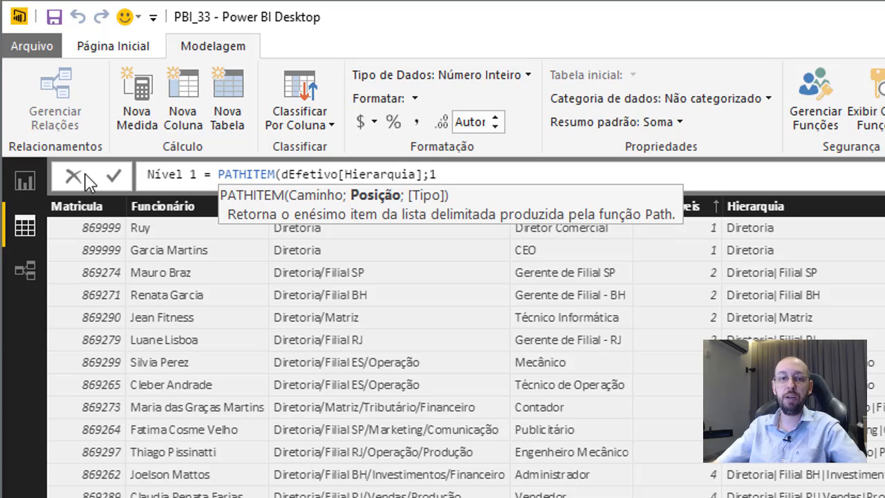
pyautogui.write(';')
pyautogui.press('Down')
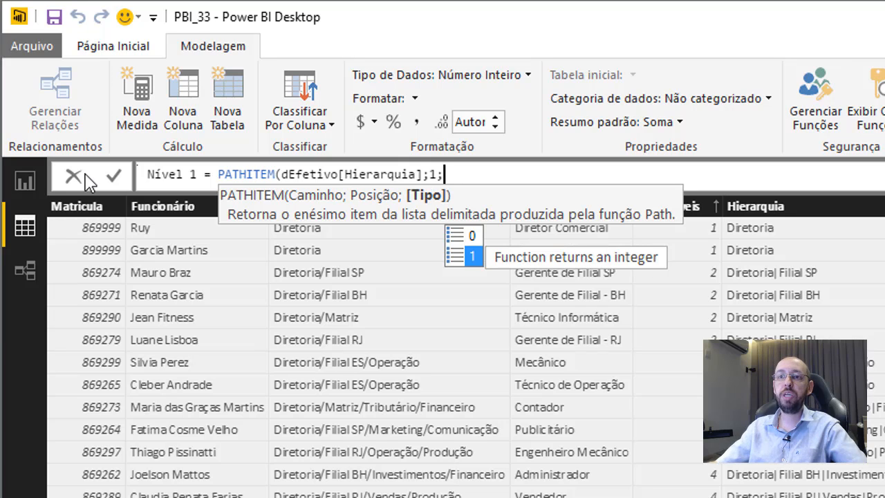
pyautogui.press('Up')
pyautogui.press('Down')
pyautogui.press('Up')
pyautogui.press('Down')
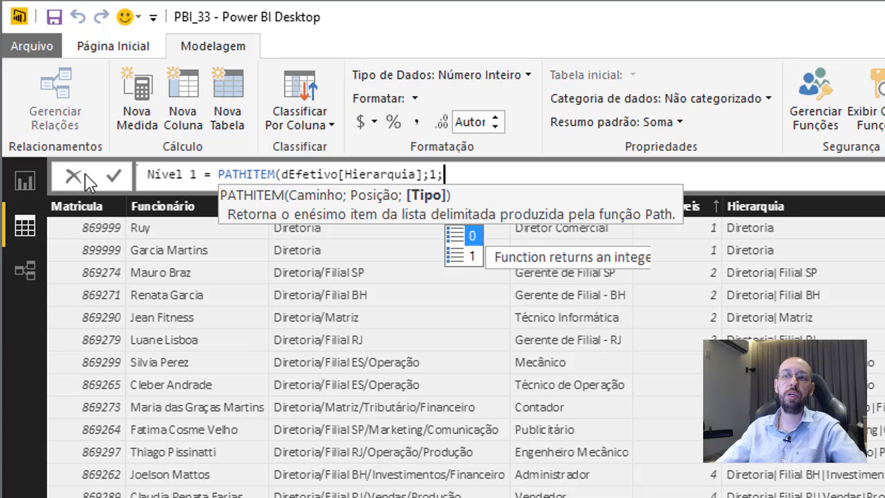
pyautogui.press('Up')
pyautogui.press('BackSpace')
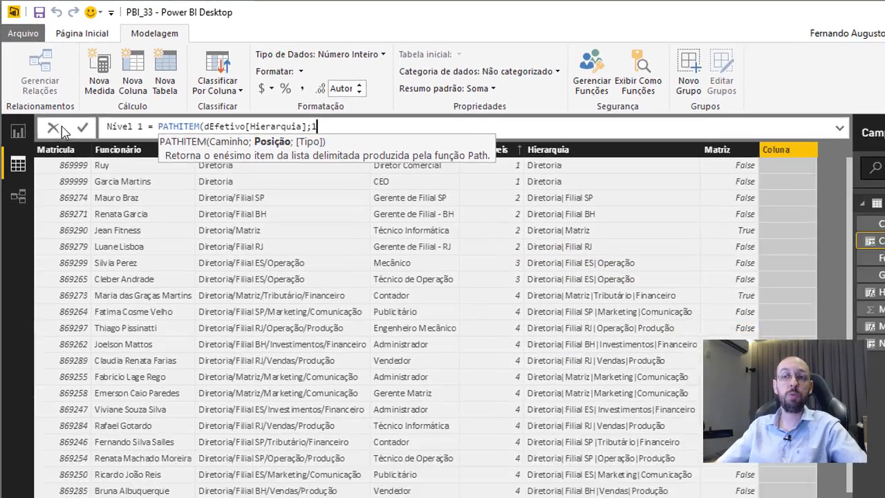
# Step: Close and commit the Nível 1 formula without a type argument, and check its values down the table
pyautogui.write(')')
pyautogui.press('Return')
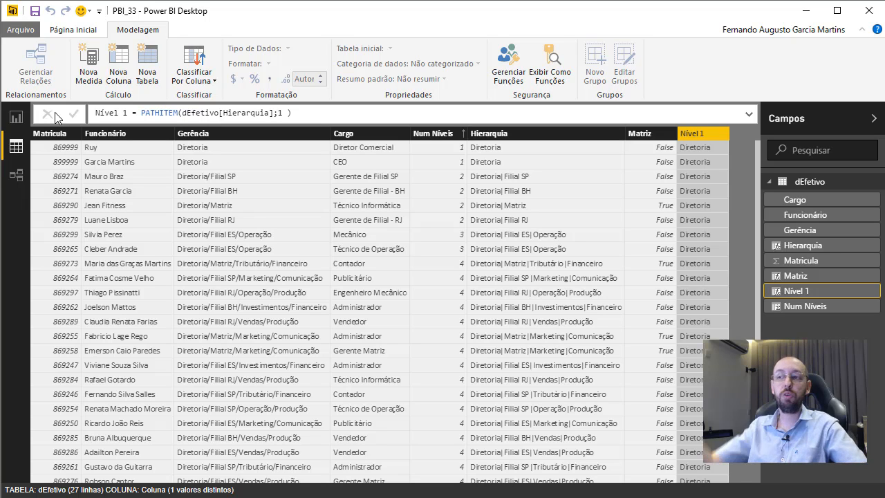
pyautogui.scroll(-2, 381, 362)
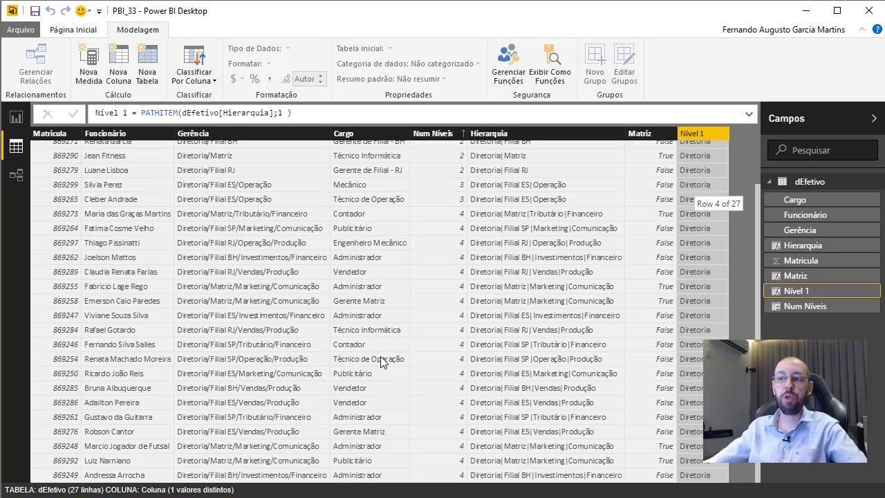
pyautogui.scroll(2, 382, 362)
# Step: Add a calculated column Nível 2 from a copy of the Nível 1 formula with PATHITEM position 2, and check its values
pyautogui.moveTo(303, 114); pyautogui.dragTo(27, 100)
pyautogui.hotkey('ctrl', 'c')
pyautogui.click(343, 112)
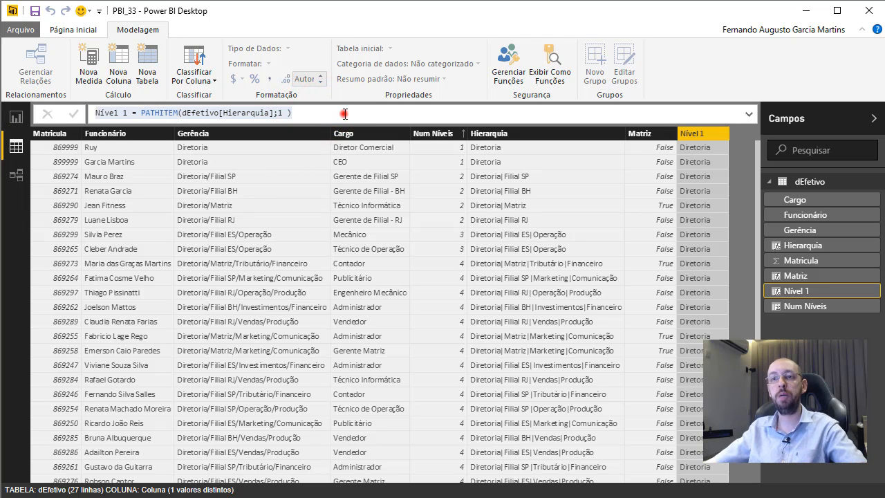
pyautogui.click(119, 56)
pyautogui.hotkey('ctrl', 'v')
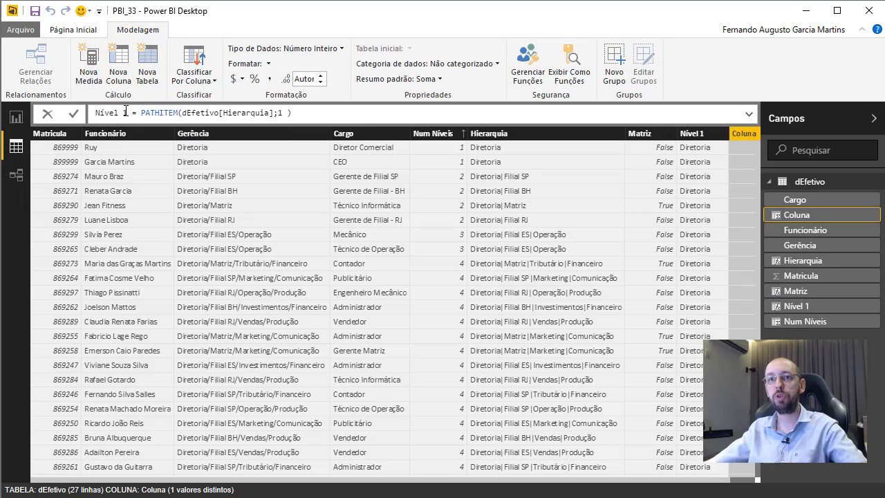
pyautogui.doubleClick(125, 112)
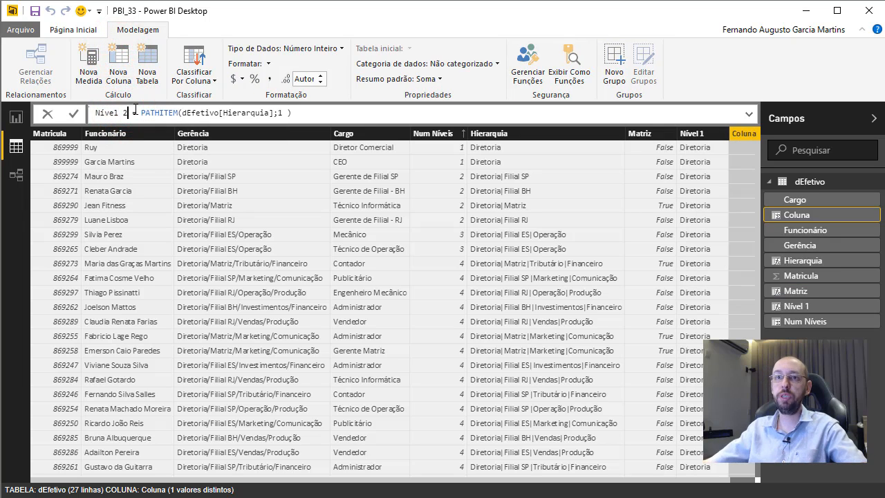
pyautogui.doubleClick(282, 112)
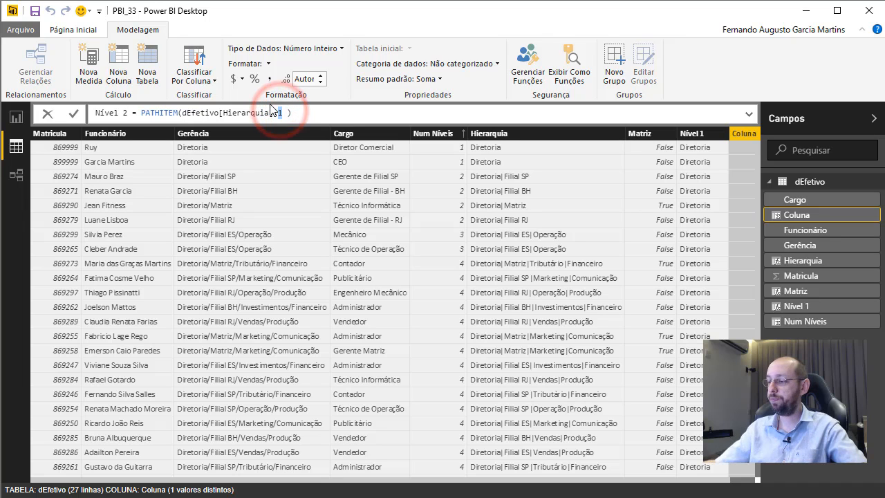
pyautogui.write('2')
pyautogui.press('Return')
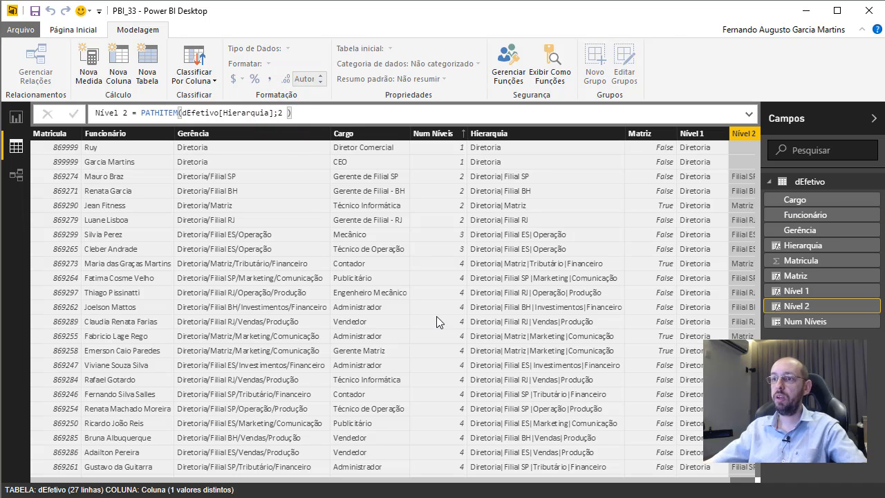
pyautogui.click(642, 478)
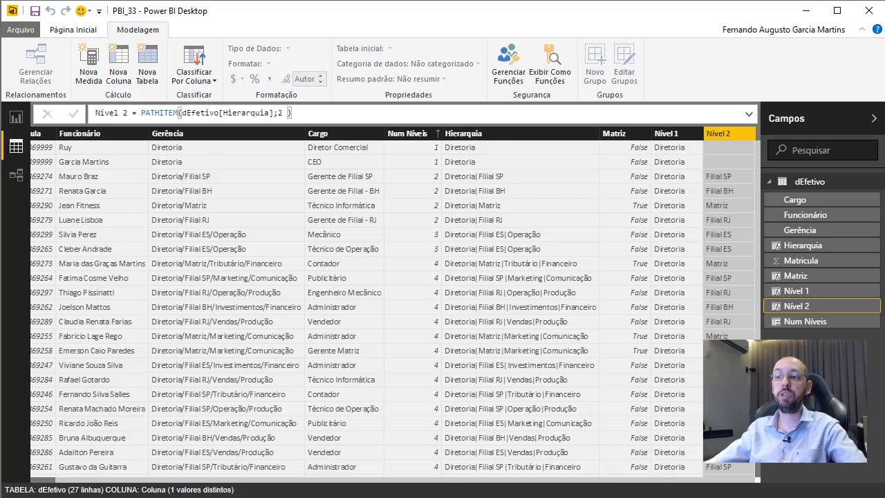
pyautogui.scroll(-2, 719, 208)
pyautogui.scroll(2, 719, 207)
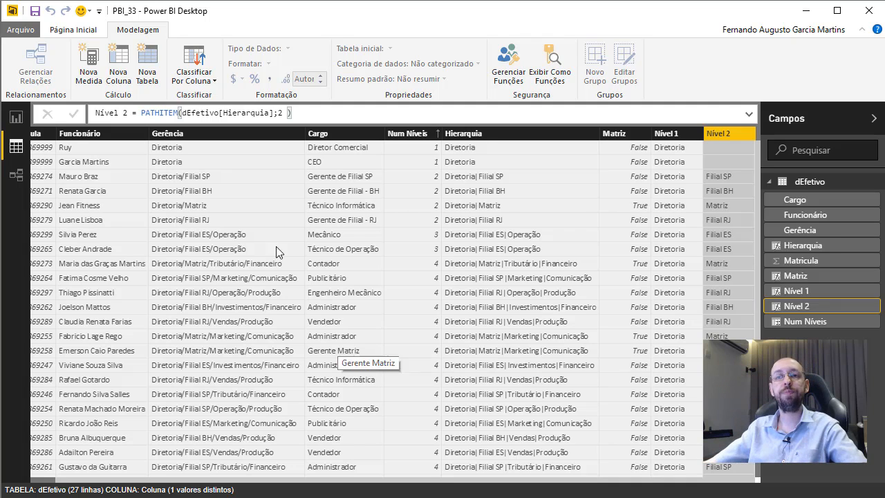
# Step: Add a calculated column named Último Nível to the dEfetivo table
pyautogui.click(116, 60)
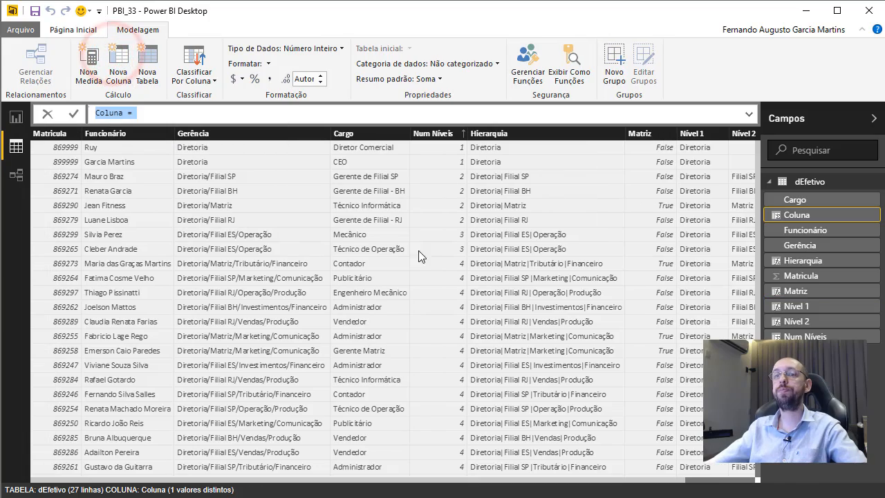
pyautogui.moveTo(442, 478); pyautogui.dragTo(518, 481)
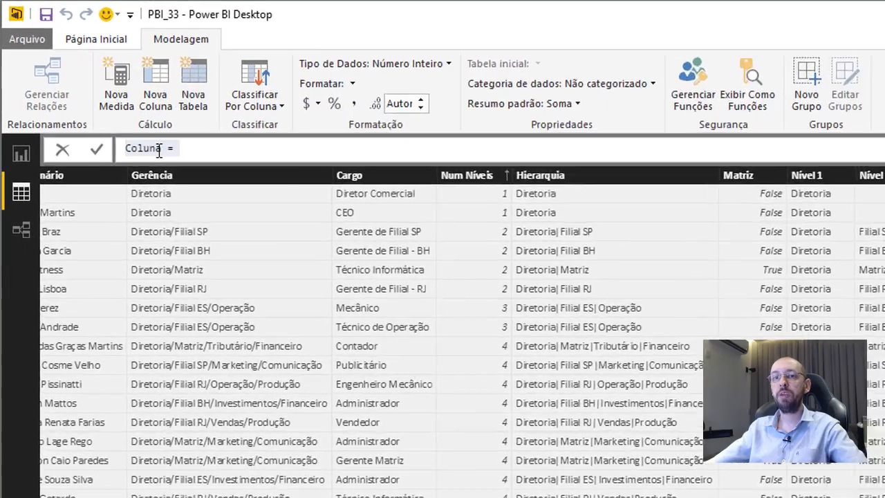
pyautogui.click(119, 112)
pyautogui.doubleClick(190, 175)
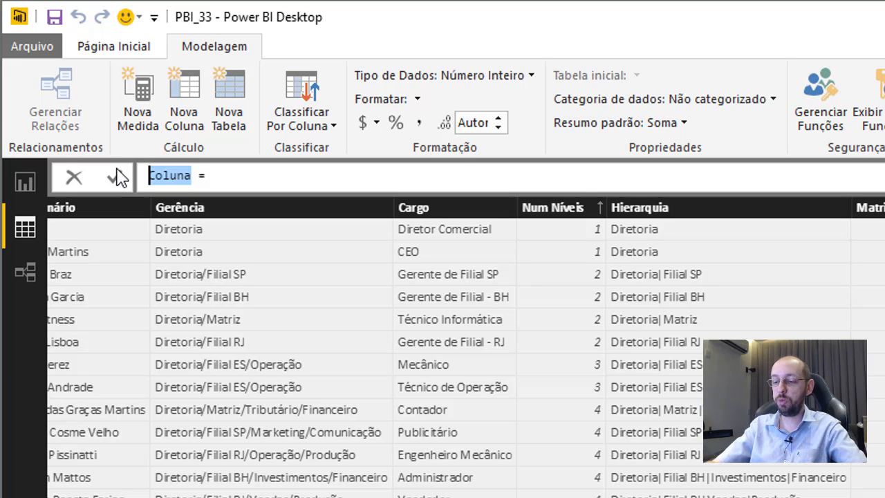
pyautogui.write('Último N')
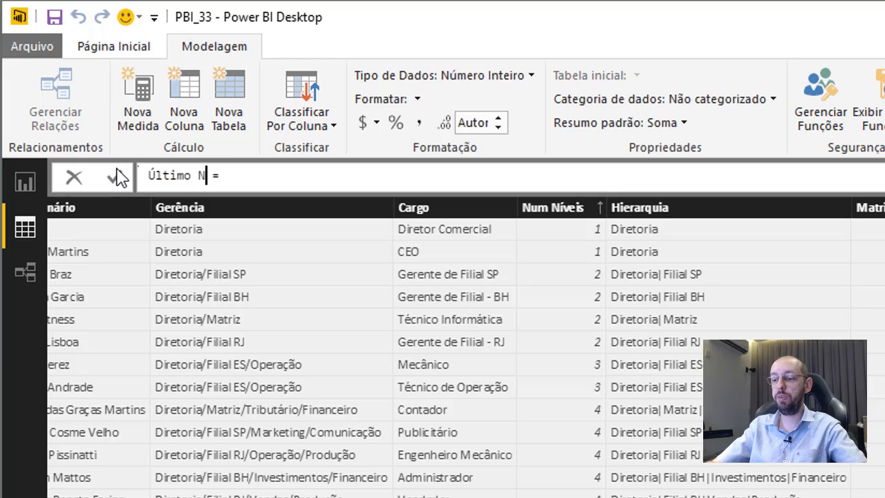
pyautogui.write('ível')
pyautogui.press('End')
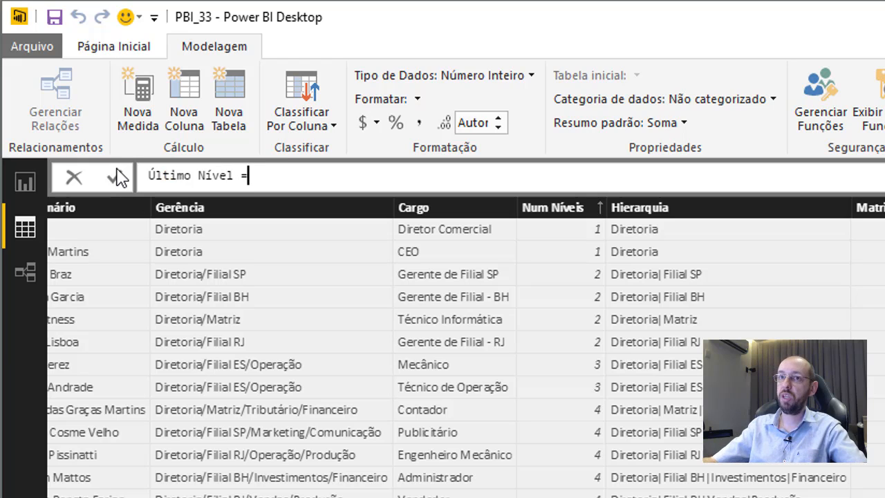
# Step: Start the Último Nível formula with the PATHITEMREVERSE function
pyautogui.write('path')
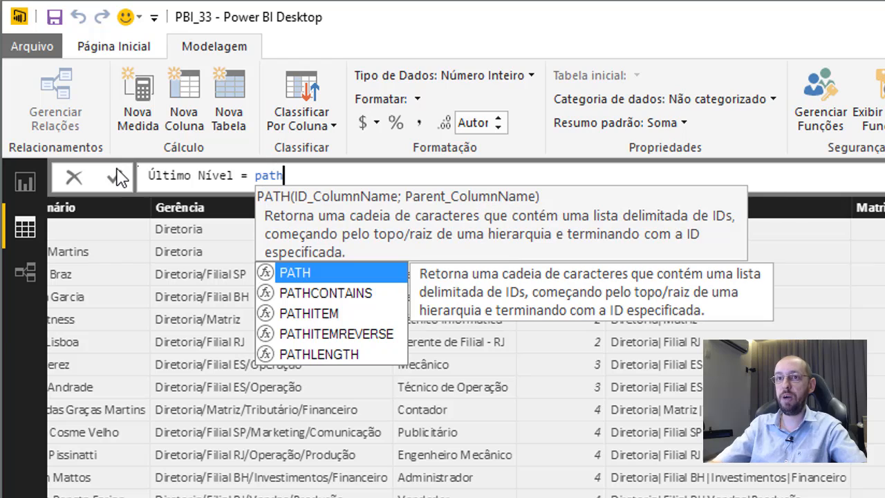
pyautogui.press('Down')
pyautogui.press('Down')
pyautogui.press('Down')
pyautogui.press('Tab')
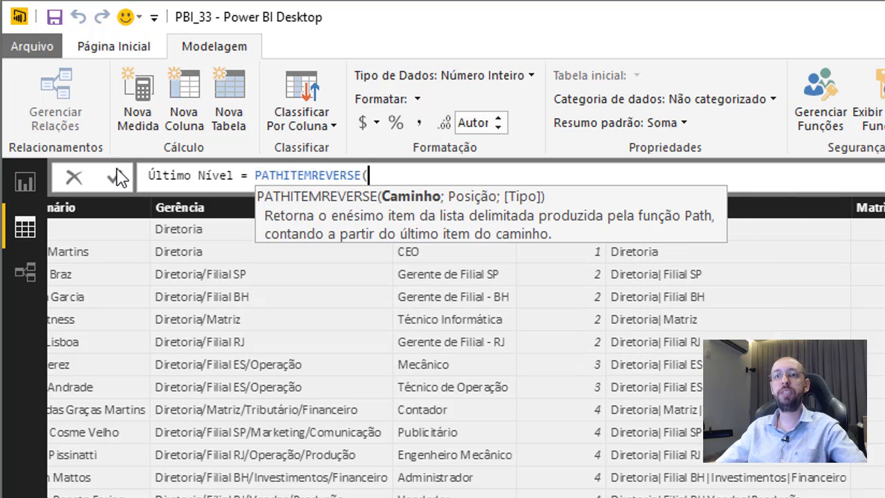
pyautogui.write('(')
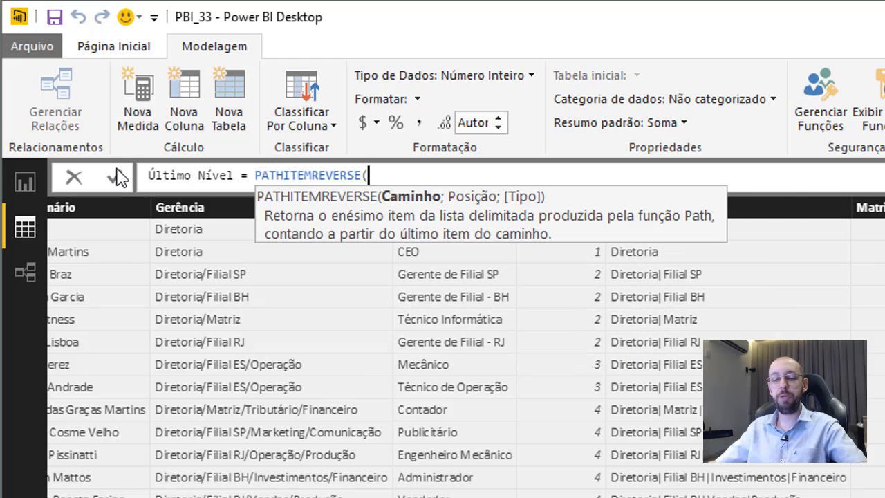
# Step: Complete the PATHITEMREVERSE formula with dEfetivo[Hierarquia] as the path and 1 as the position, and commit it
pyautogui.write('hi')
pyautogui.press('Tab')
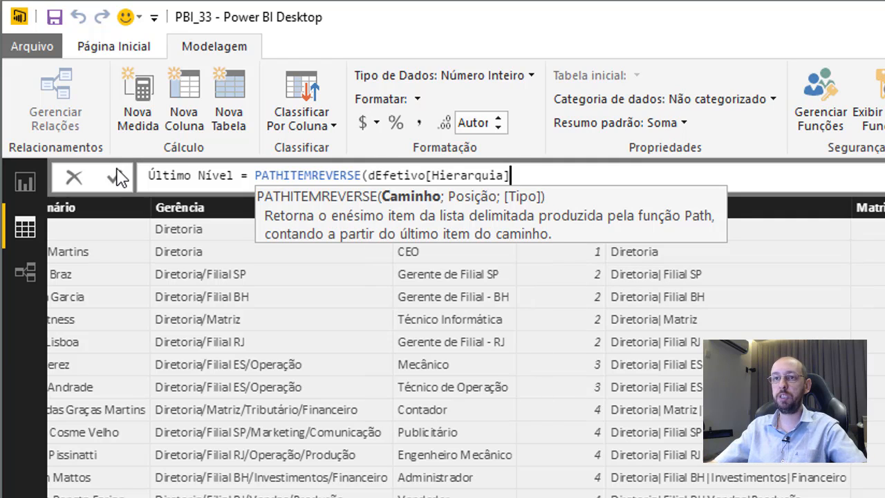
pyautogui.write(';')
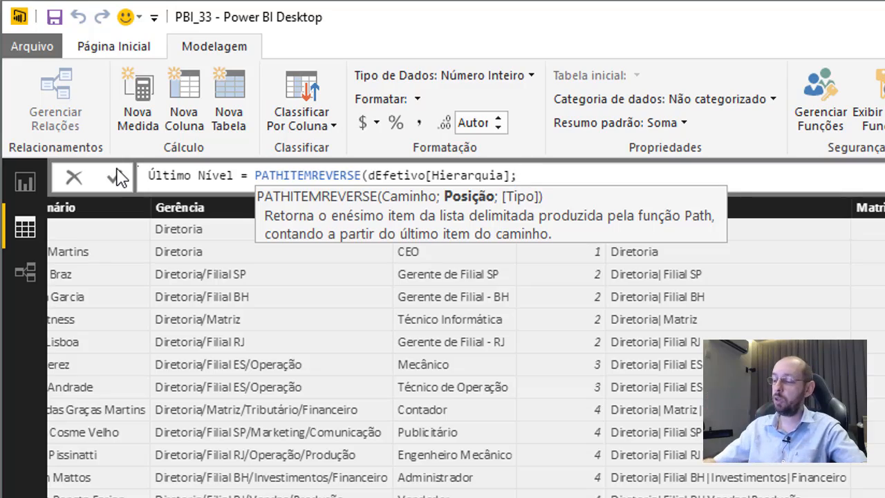
pyautogui.write('1')
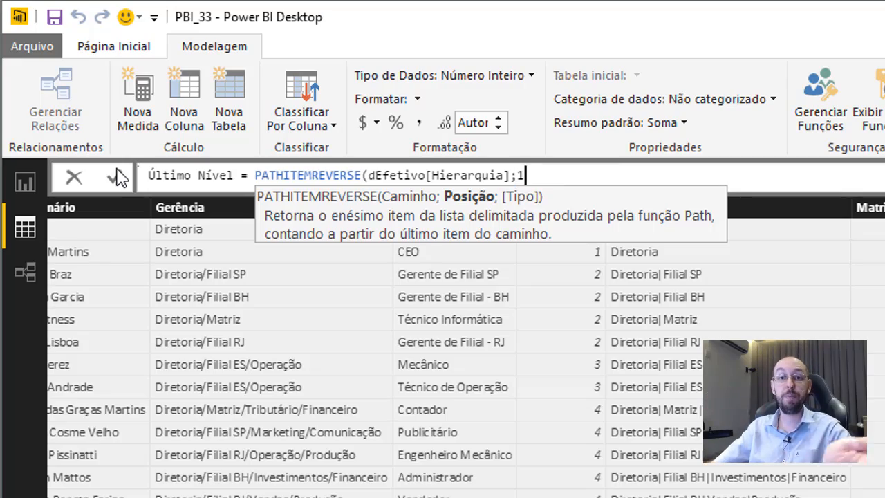
pyautogui.write(' )')
pyautogui.click(118, 177)
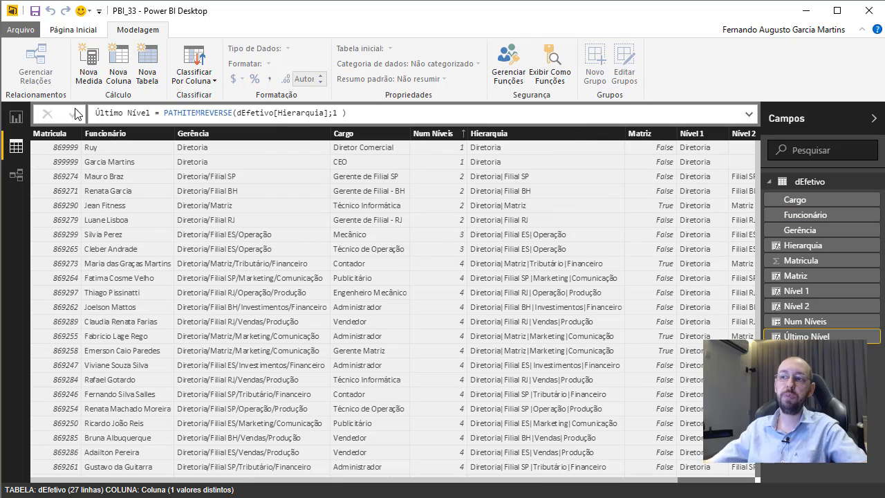
# Step: Compare the Hierarquia, Matriz, Nível 1, Nível 2 and Último Nível columns and their formulas
pyautogui.click(357, 479)
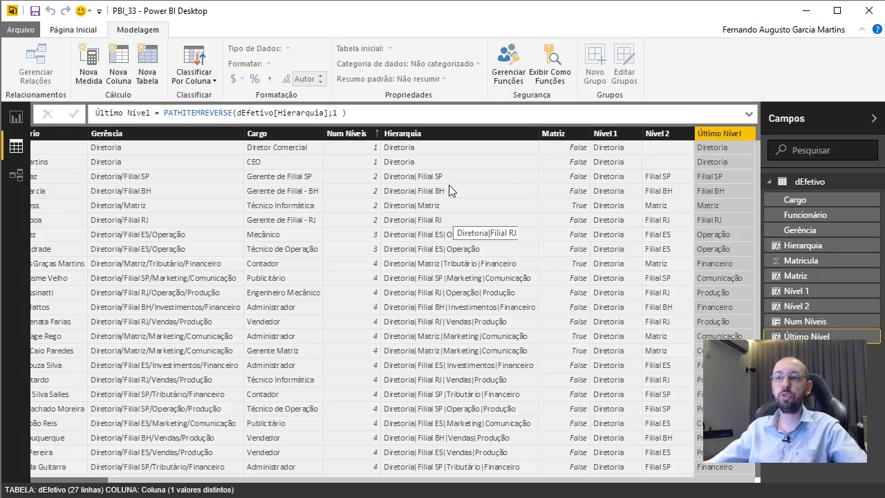
pyautogui.click(463, 136)
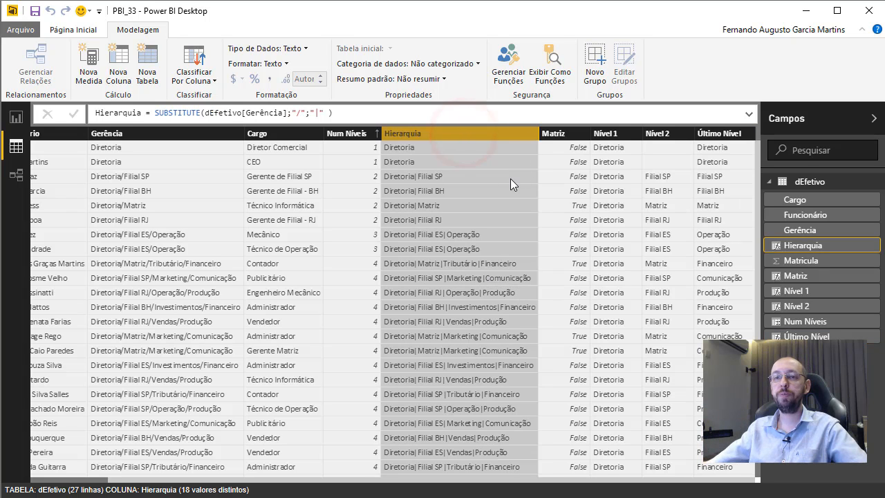
pyautogui.click(564, 142)
pyautogui.click(607, 134)
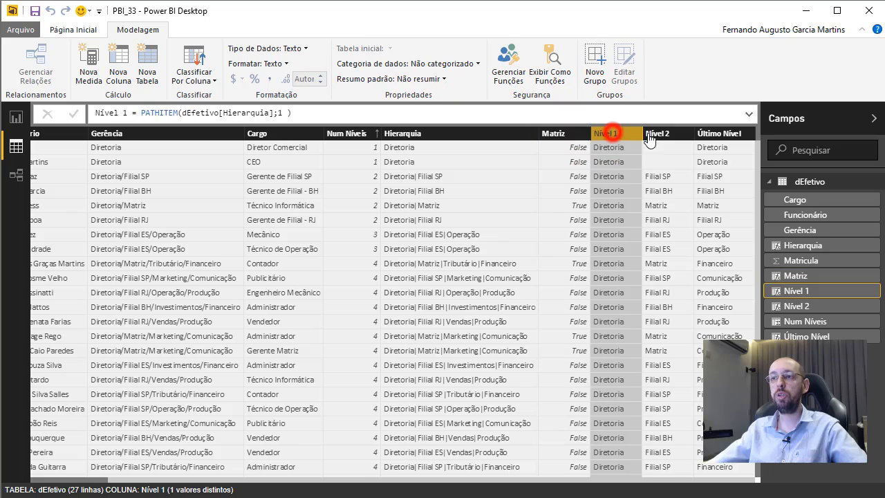
pyautogui.click(667, 135)
pyautogui.click(718, 133)
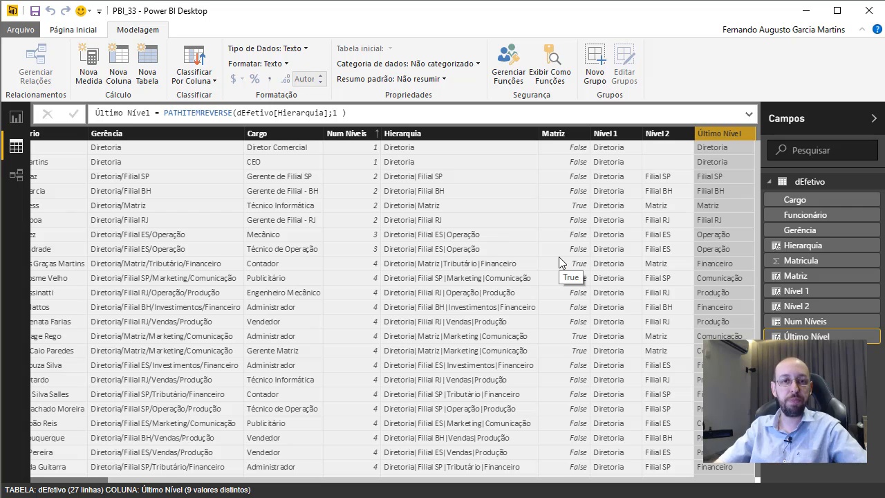
# Step: Open the query editor and disable loading of the dEfetivo query, accepting the possible data loss
pyautogui.click(66, 31)
pyautogui.click(264, 61)
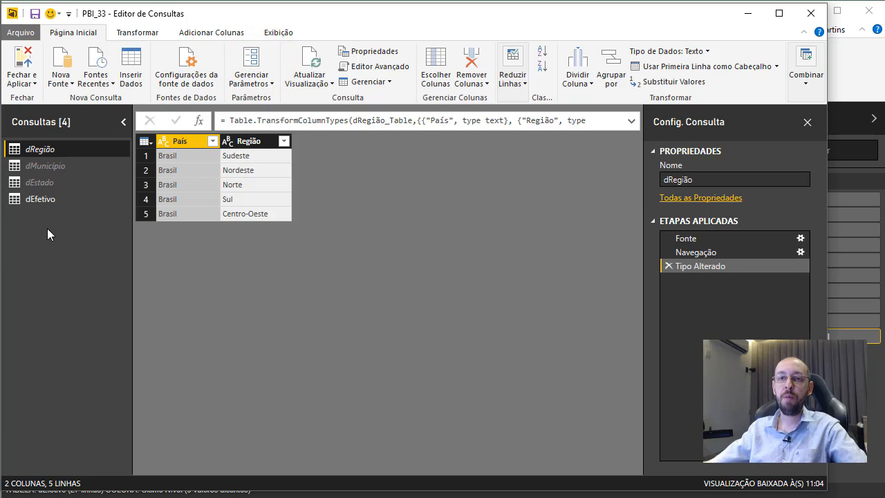
pyautogui.click(51, 149)
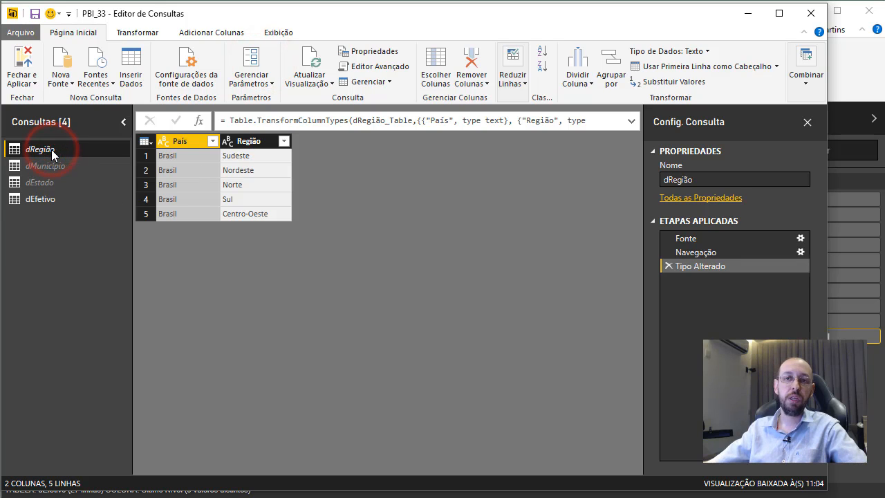
pyautogui.click(48, 201)
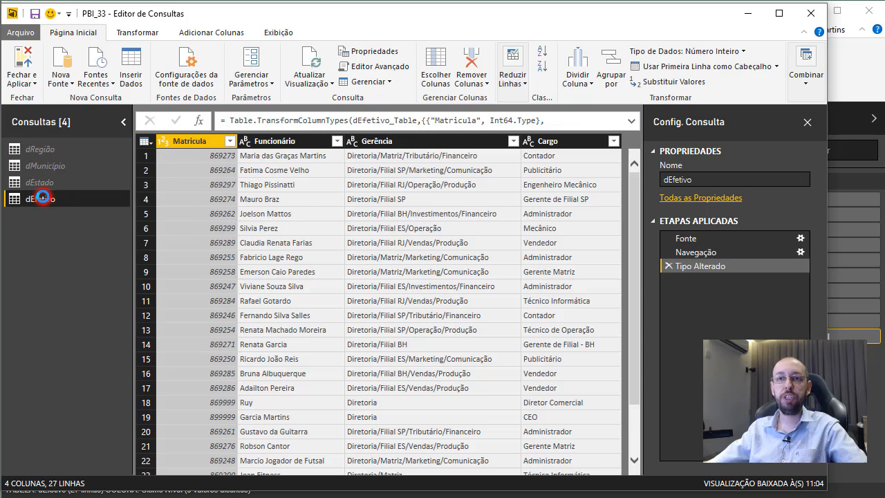
pyautogui.rightClick(43, 197)
pyautogui.click(97, 275)
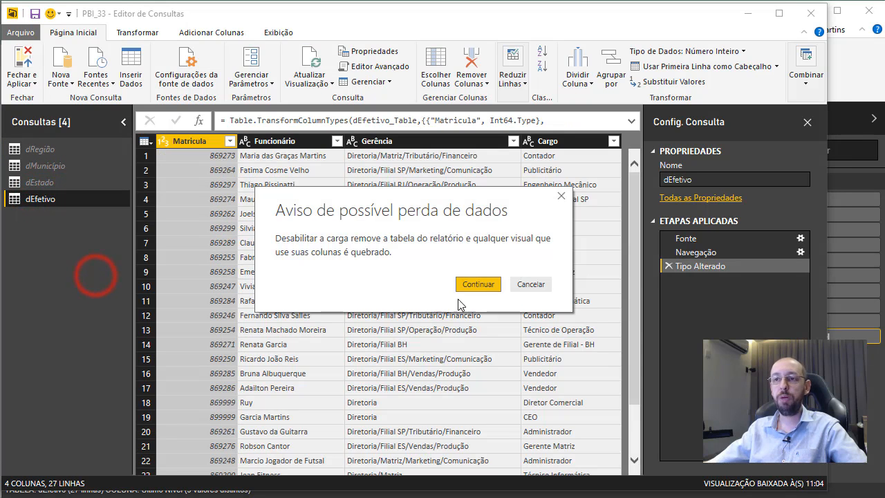
pyautogui.click(484, 285)
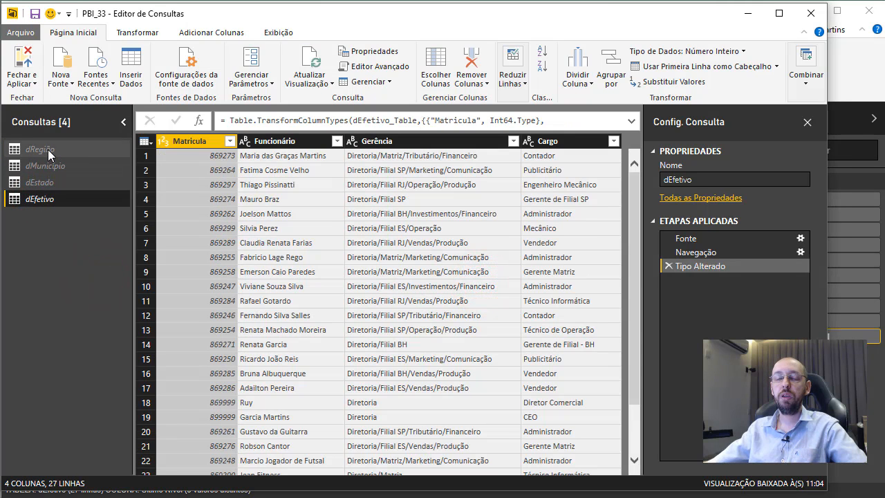
# Step: Look through the dRegião, dMunicípio and dEstado queries and create a reference query from dRegião
pyautogui.click(44, 149)
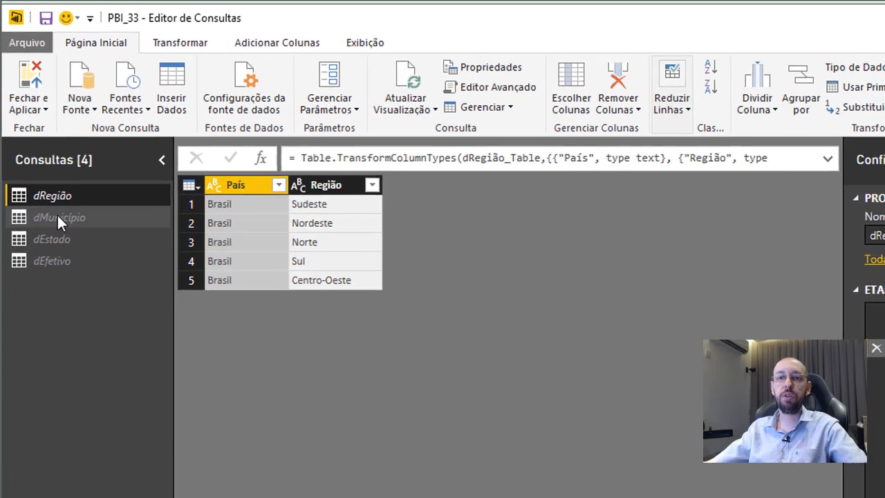
pyautogui.click(58, 218)
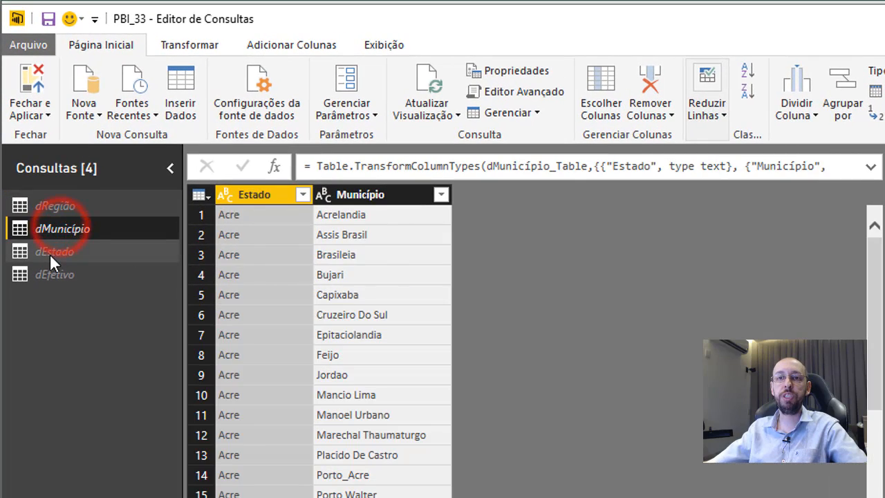
pyautogui.click(54, 239)
pyautogui.click(58, 228)
pyautogui.click(60, 206)
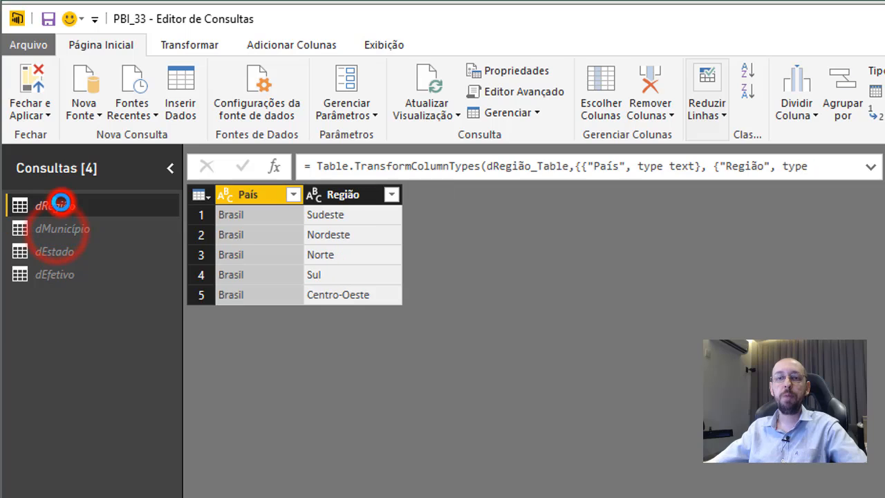
pyautogui.rightClick(62, 205)
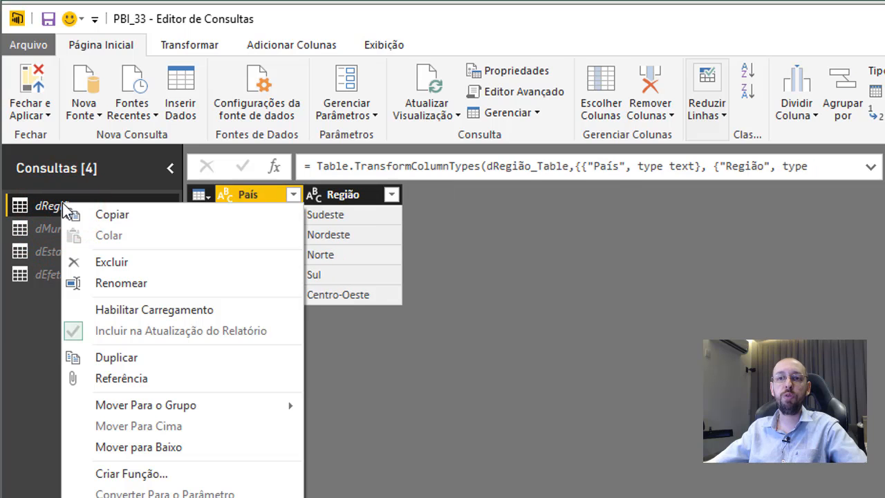
pyautogui.click(143, 378)
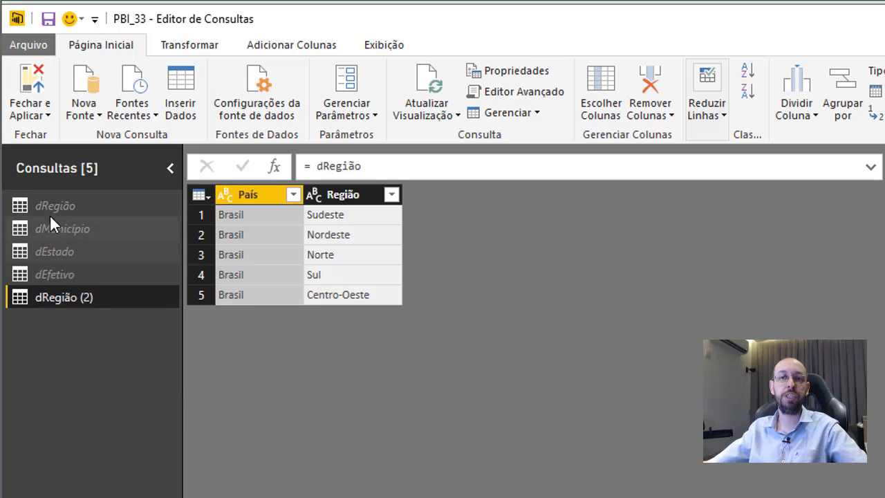
# Step: Rename the new reference query as dHierarquia
pyautogui.doubleClick(80, 296)
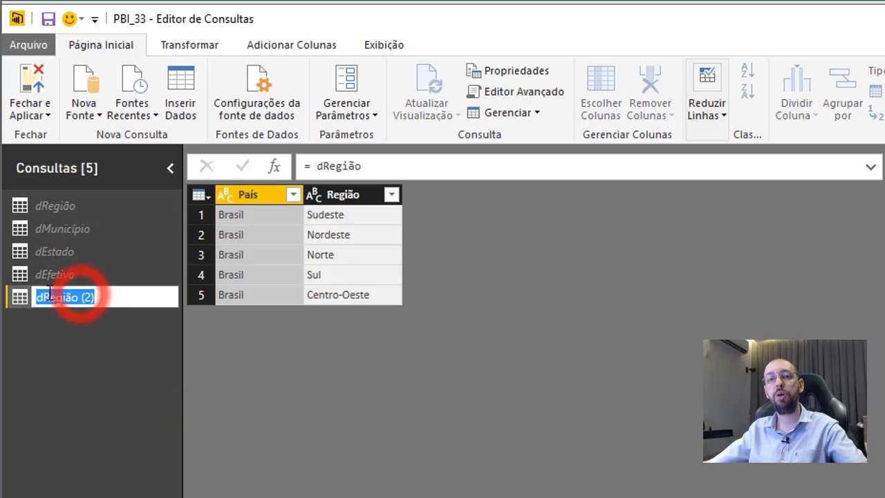
pyautogui.write('d')
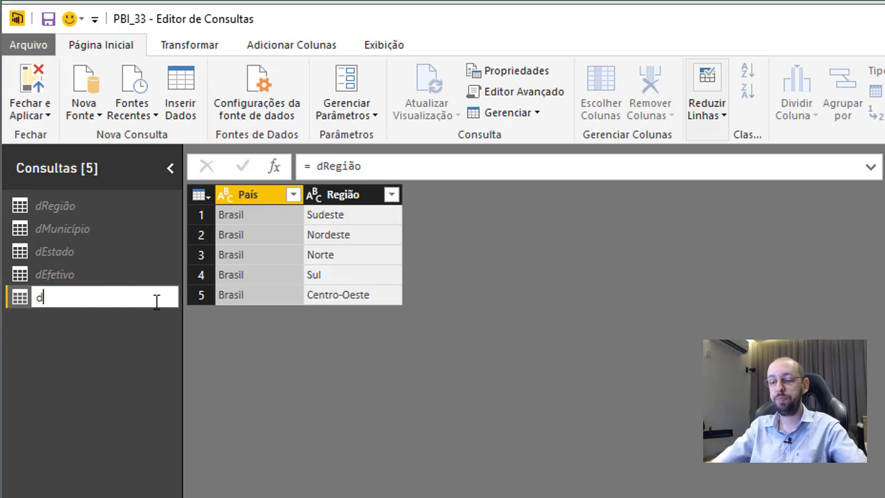
pyautogui.write('Hiera')
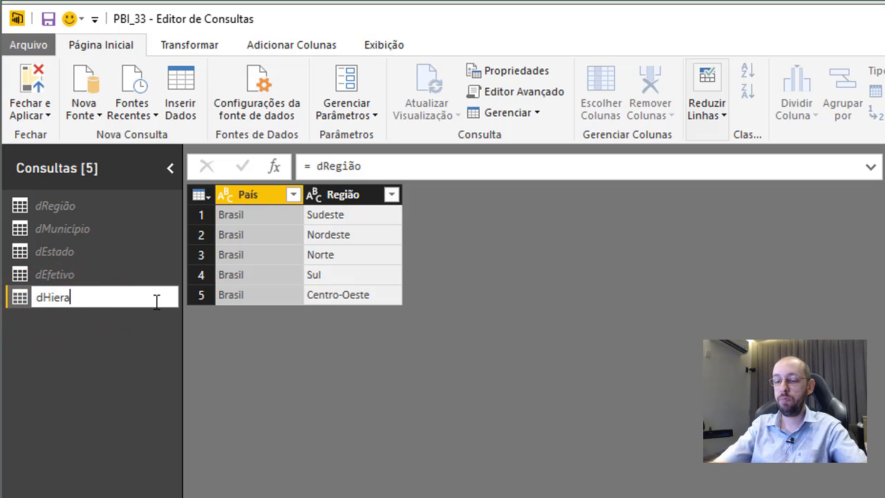
pyautogui.write('rquia')
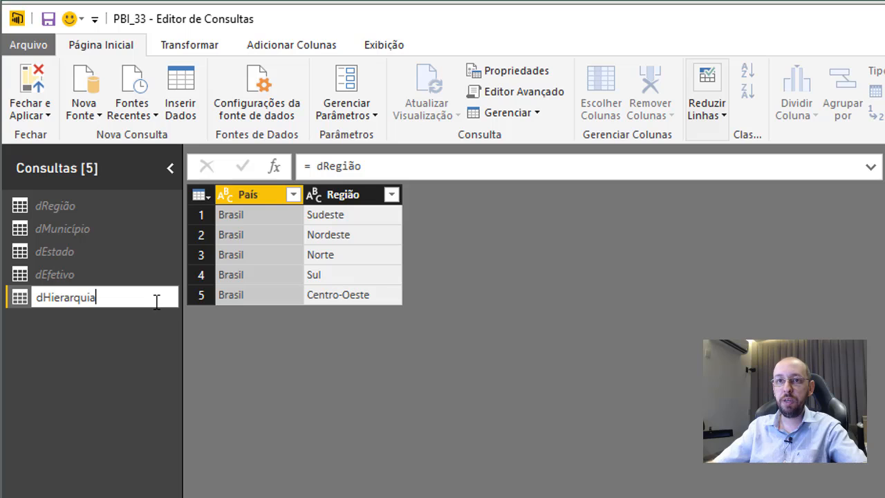
pyautogui.press('Return')
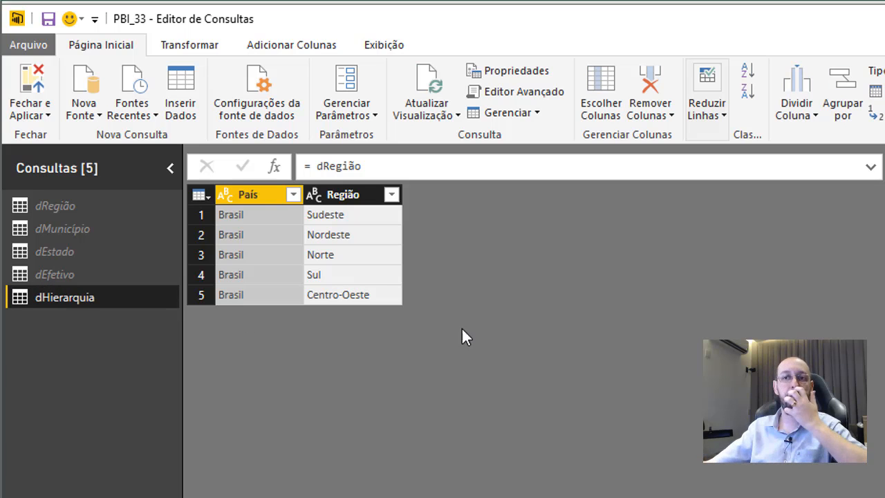
# Step: Examine how the columns of the dRegião, dMunicípio and dEstado queries relate to each other
pyautogui.click(73, 205)
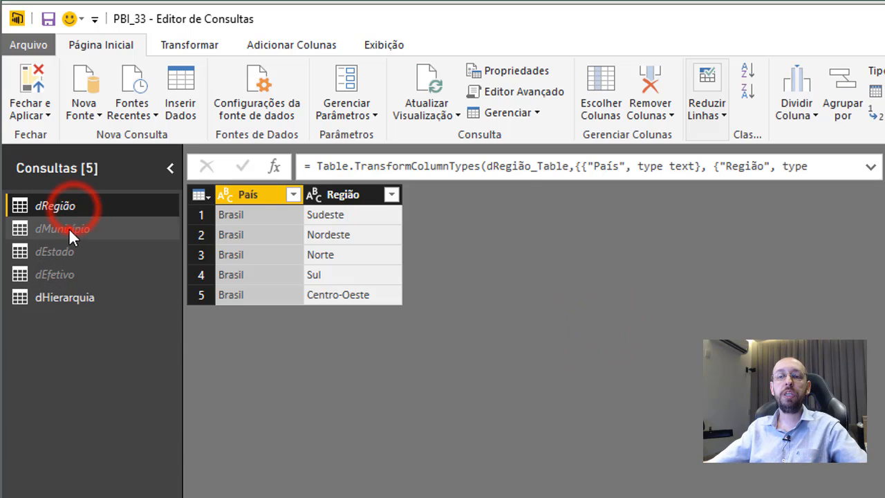
pyautogui.click(68, 229)
pyautogui.click(66, 251)
pyautogui.click(66, 206)
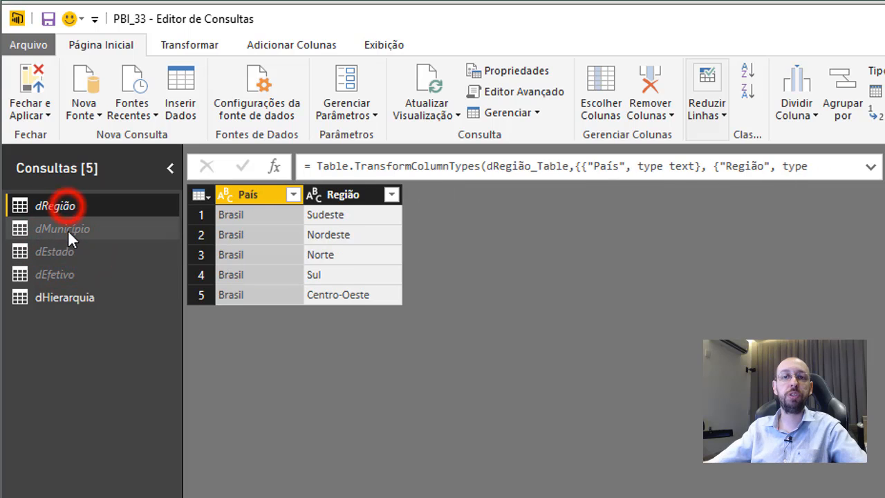
pyautogui.click(68, 229)
pyautogui.click(67, 249)
pyautogui.click(69, 227)
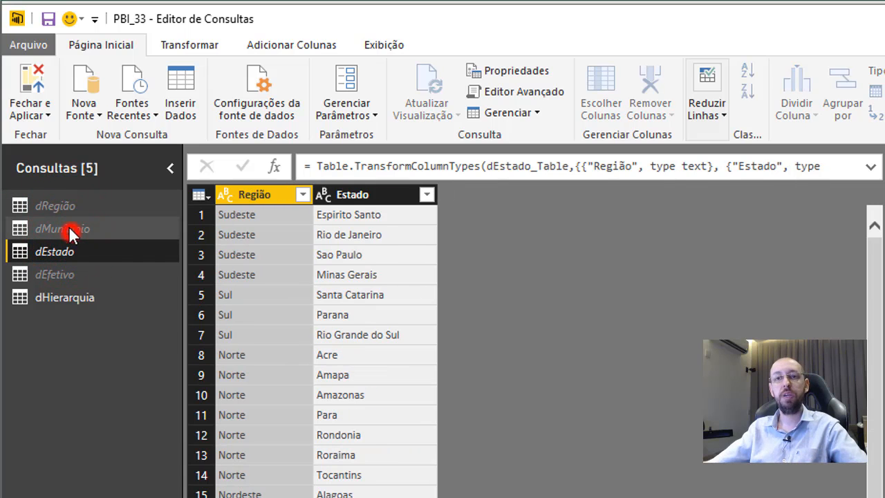
pyautogui.click(60, 204)
pyautogui.click(50, 205)
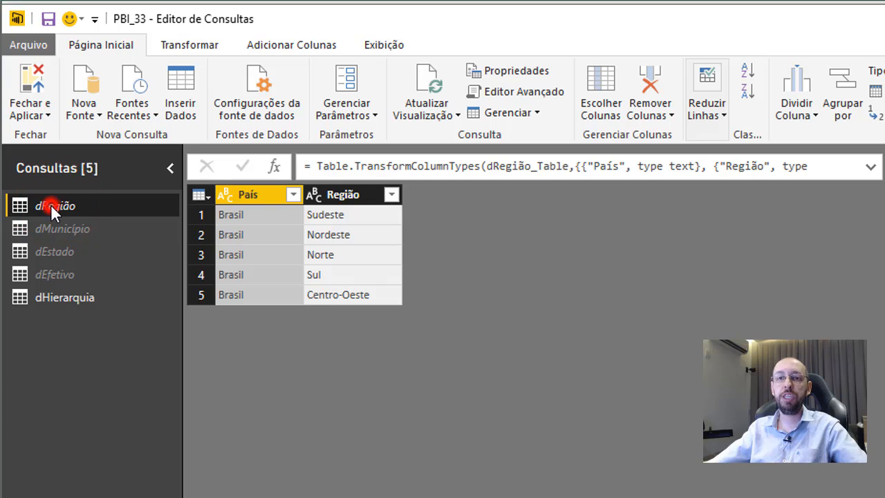
# Step: Compare the column headers of the dRegião, dMunicípio and dEstado queries with those of dHierarquia
pyautogui.click(72, 228)
pyautogui.click(60, 249)
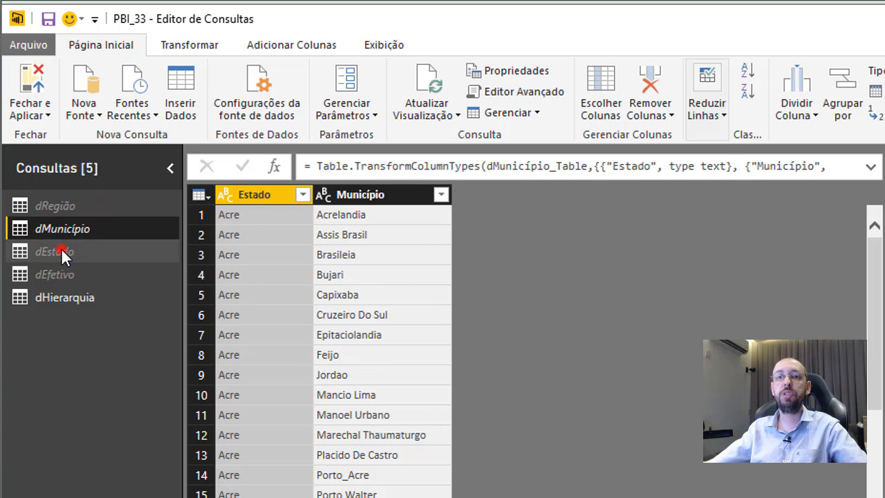
pyautogui.click(65, 205)
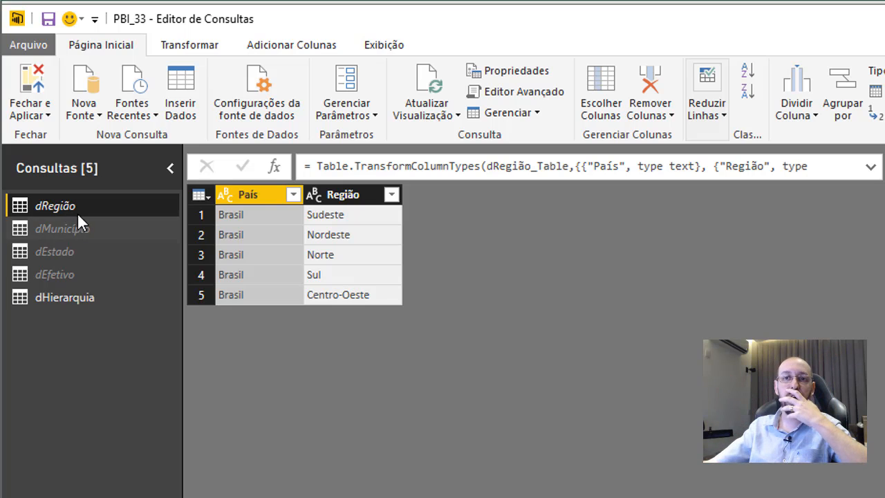
pyautogui.click(77, 206)
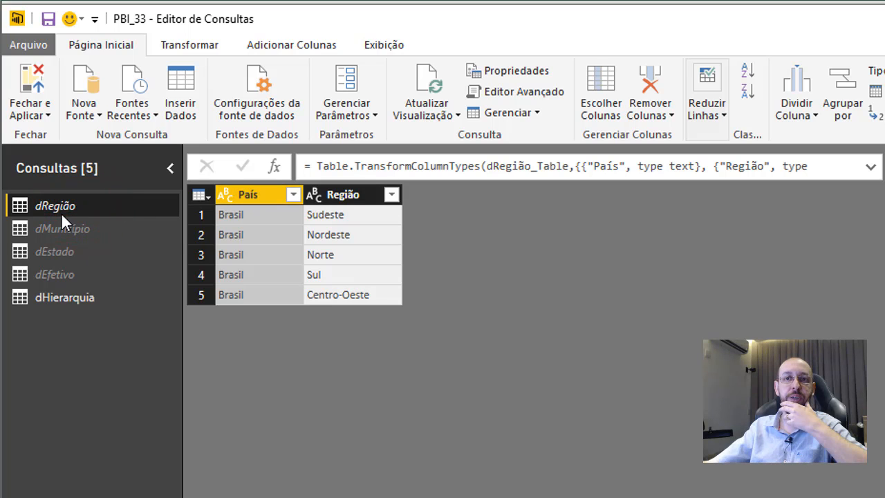
pyautogui.click(53, 229)
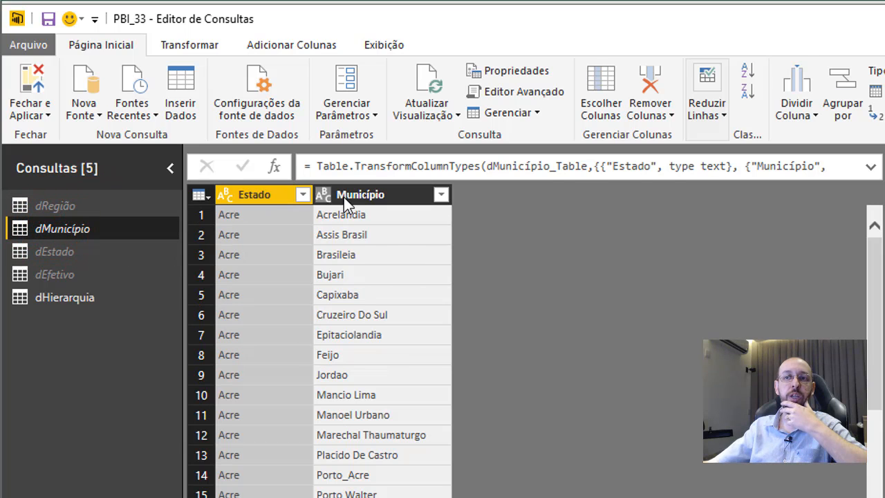
pyautogui.click(55, 251)
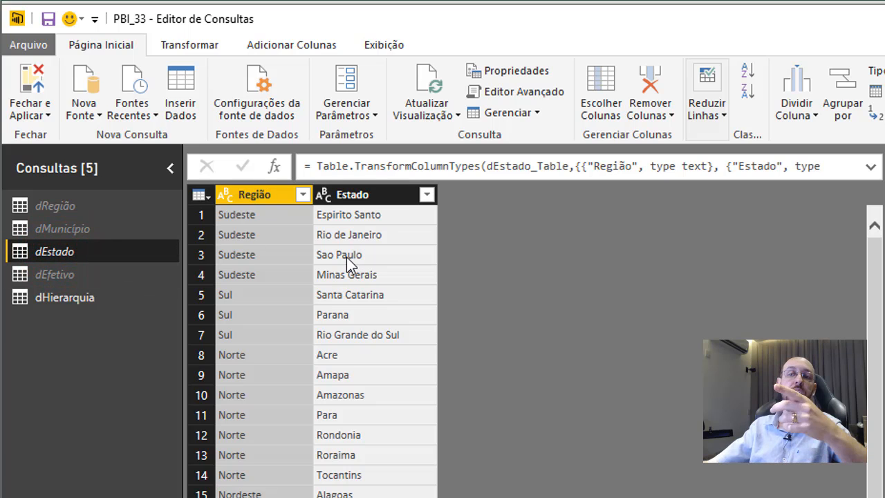
pyautogui.click(50, 296)
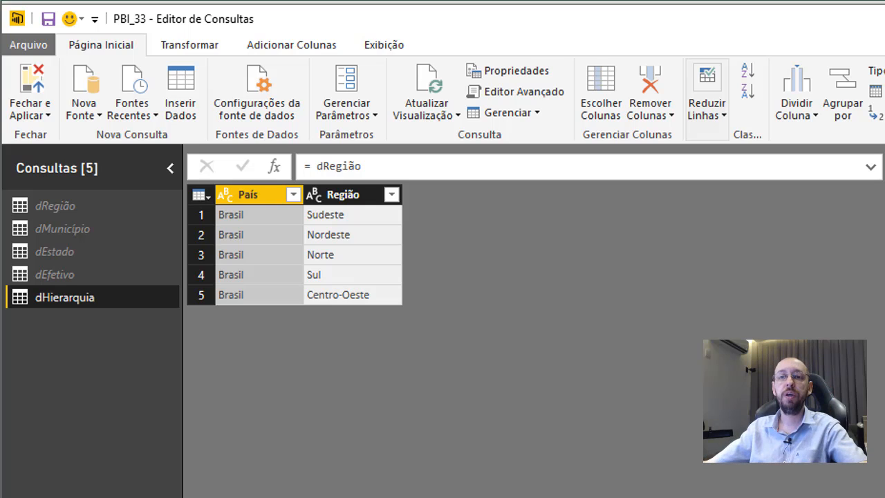
pyautogui.click(63, 297)
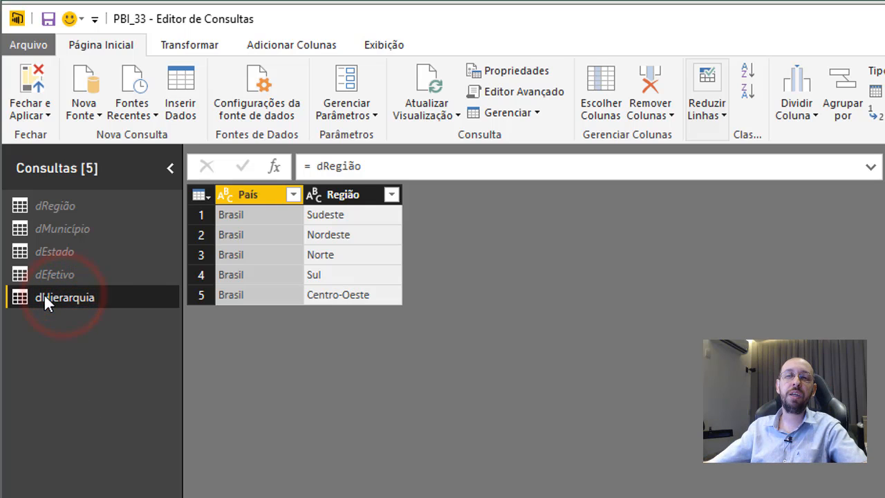
# Step: In the dRegião query, rename the País column as pai and the Região column as filho, and check dHierarquia
pyautogui.click(53, 206)
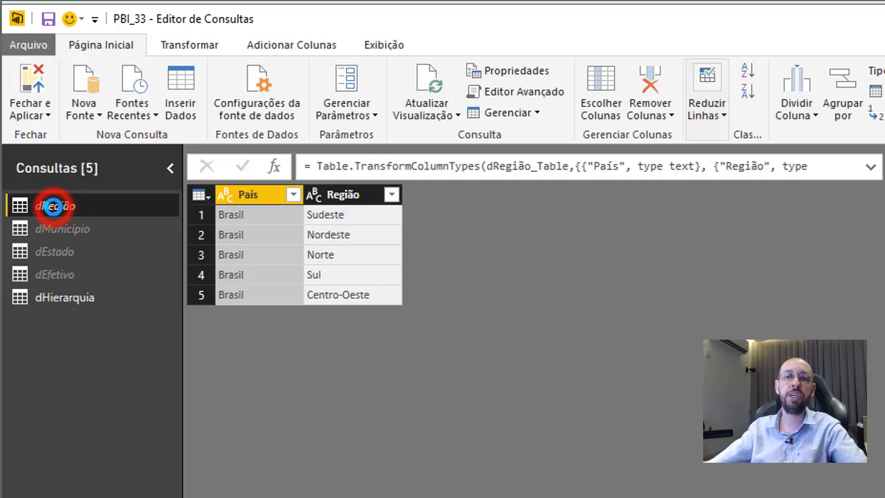
pyautogui.doubleClick(259, 196)
pyautogui.write('pai')
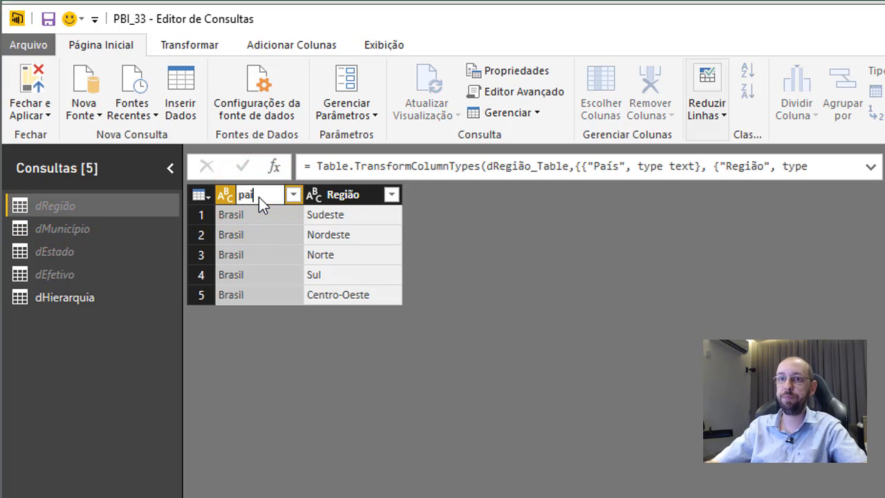
pyautogui.press('Return')
pyautogui.doubleClick(338, 194)
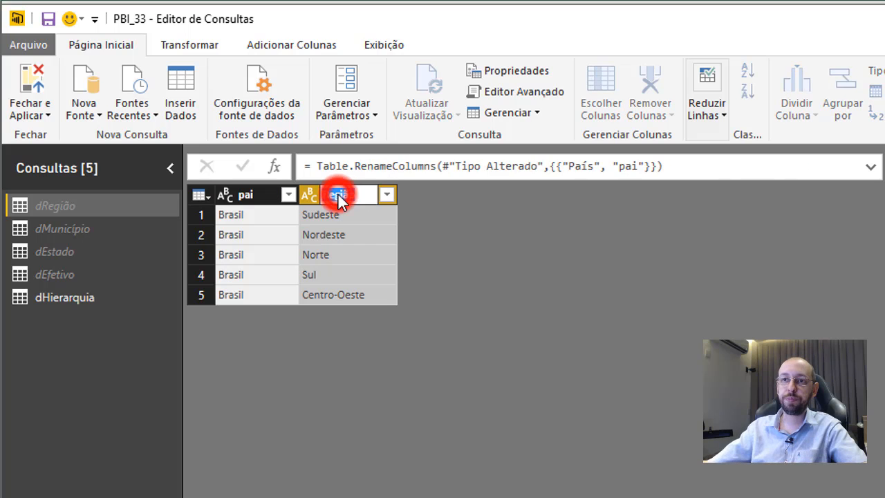
pyautogui.write('filho')
pyautogui.press('Return')
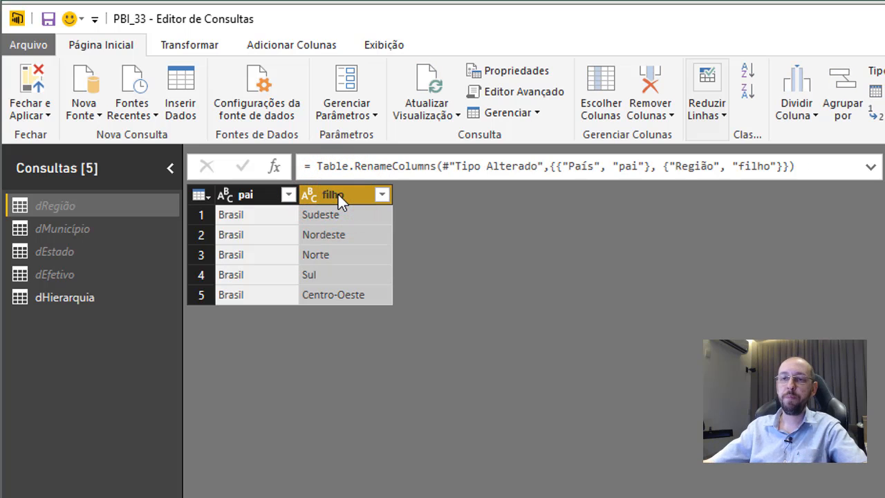
pyautogui.click(98, 298)
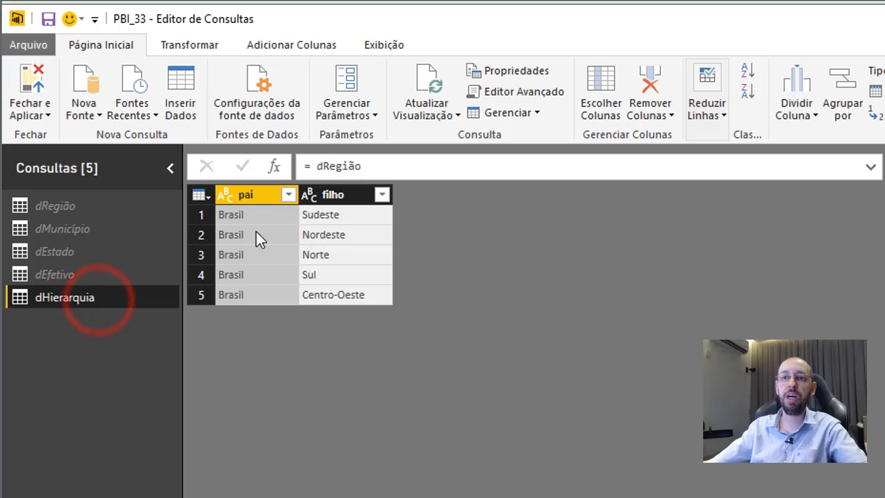
pyautogui.click(56, 205)
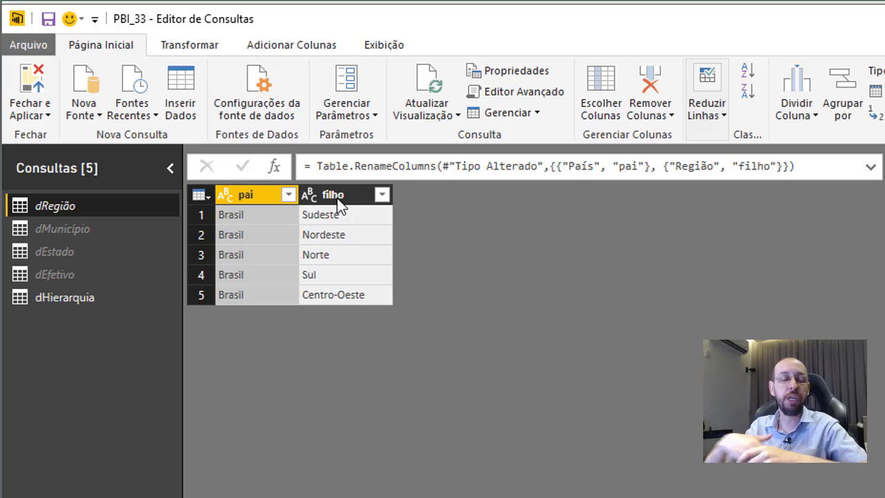
# Step: In the dMunicípio query, rename the Estado column as pai and the Município column as filho
pyautogui.click(69, 229)
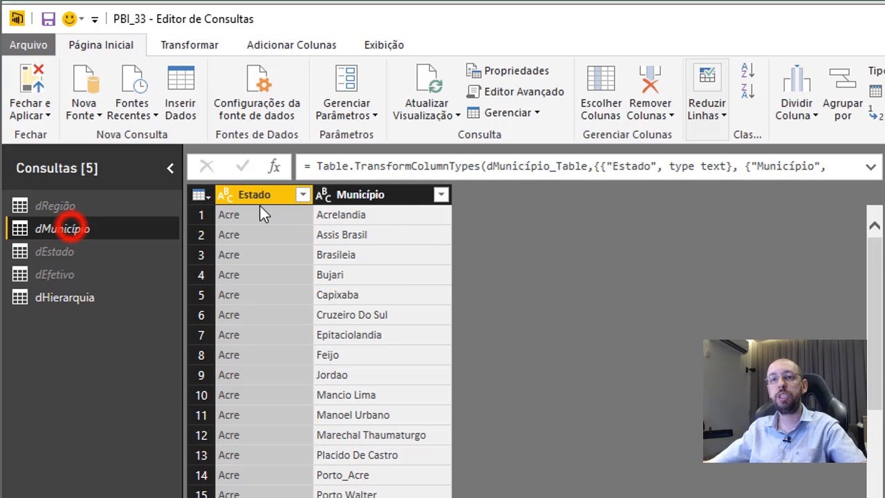
pyautogui.doubleClick(268, 195)
pyautogui.write('pai')
pyautogui.press('Return')
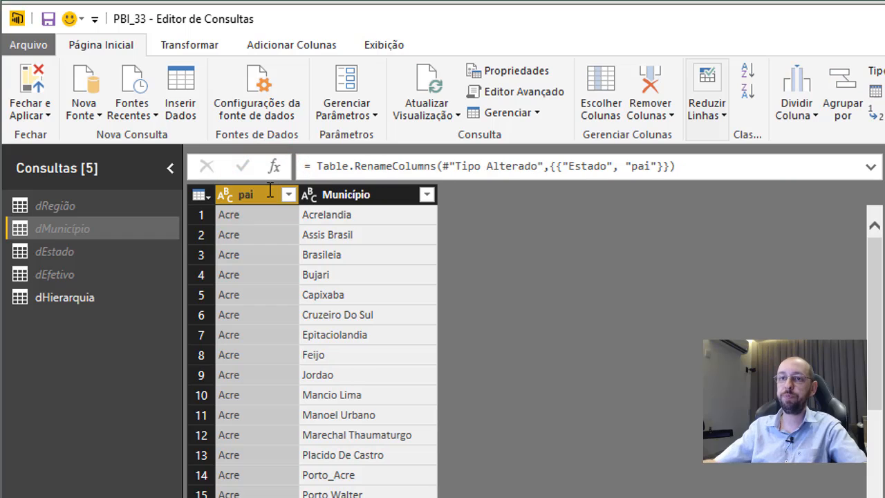
pyautogui.doubleClick(363, 196)
pyautogui.write('fi')
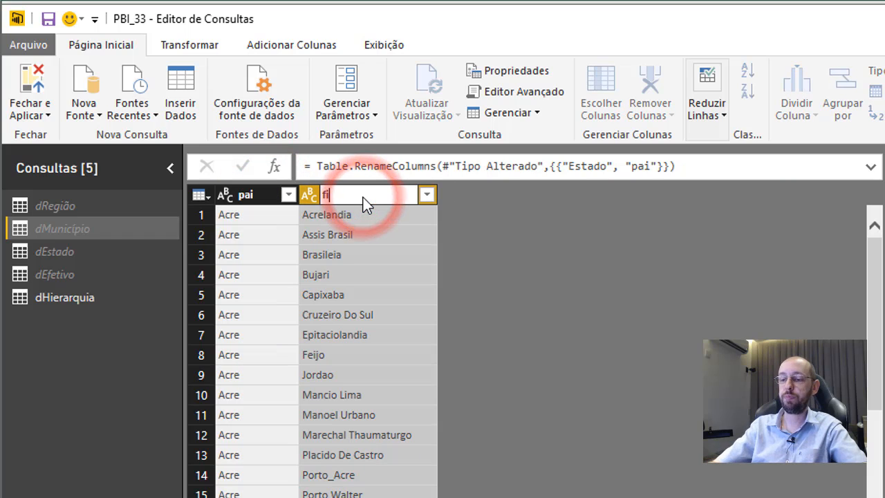
pyautogui.write('lho')
pyautogui.press('Return')
# Step: In the dEstado query, rename the Região column as pai and the Estado column as filho
pyautogui.click(90, 252)
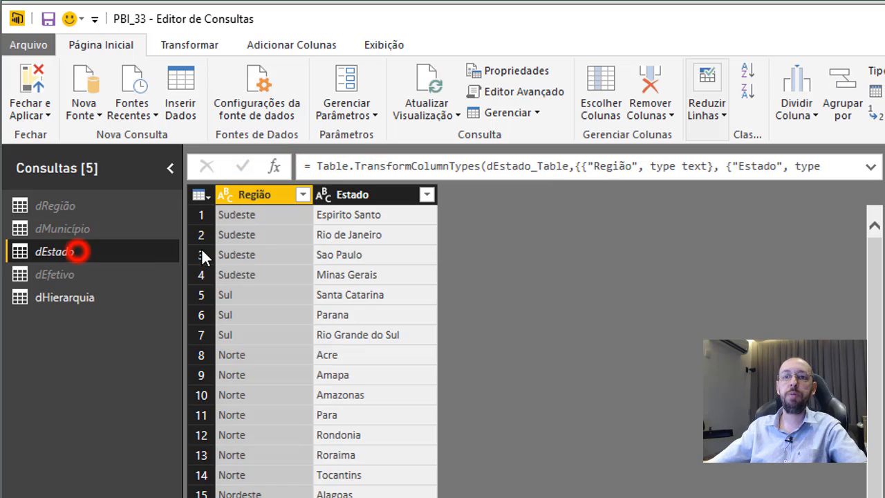
pyautogui.doubleClick(276, 195)
pyautogui.write('pai')
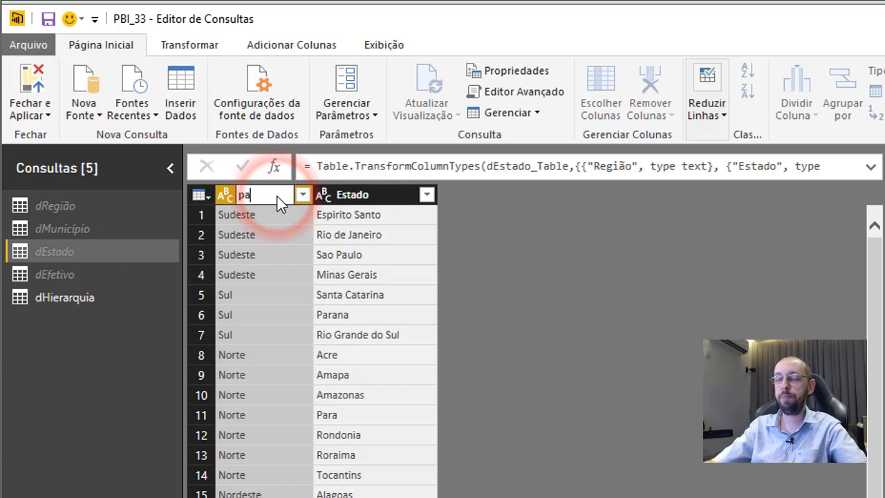
pyautogui.press('Return')
pyautogui.click(341, 193)
pyautogui.doubleClick(341, 194)
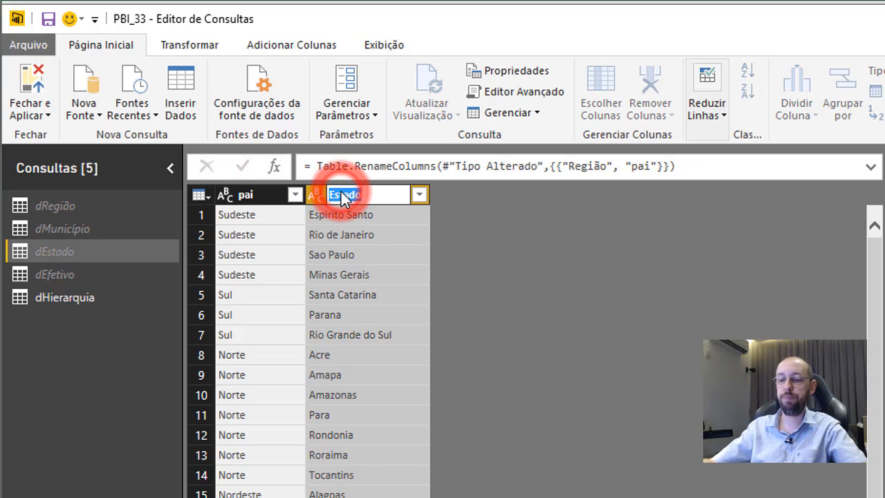
pyautogui.write('filh')
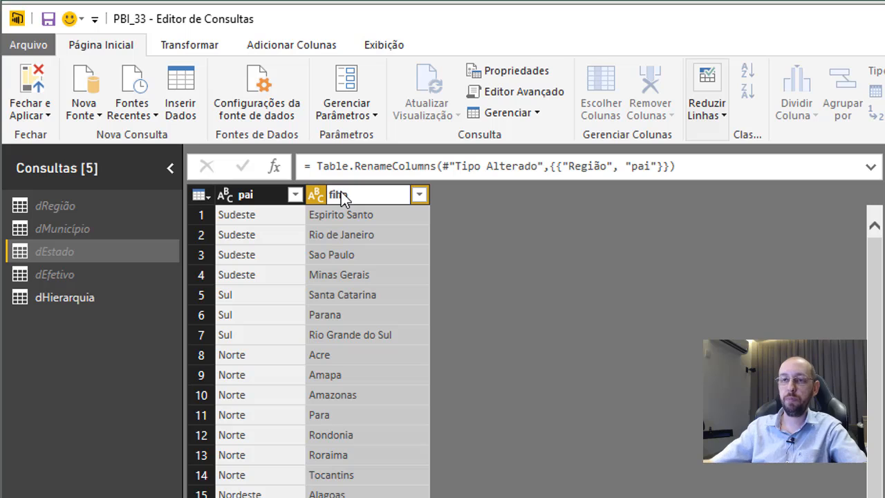
pyautogui.press('BackSpace')
pyautogui.press('BackSpace')
pyautogui.press('BackSpace')
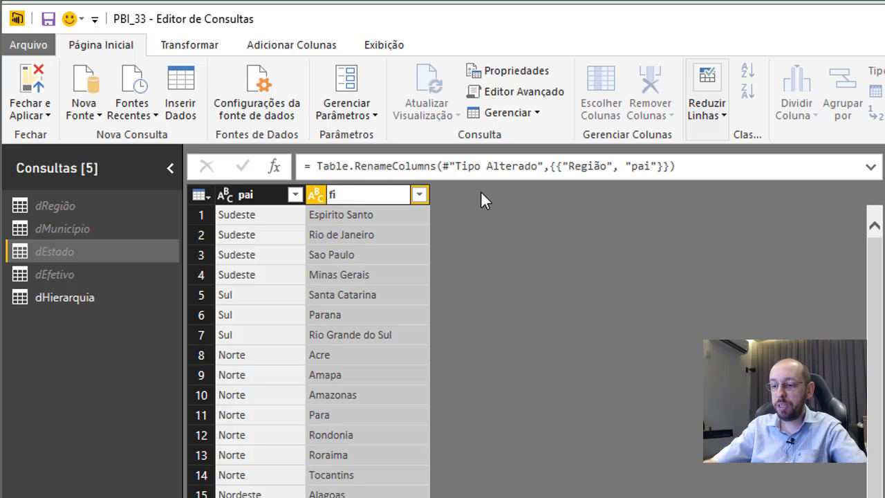
pyautogui.write('lho')
pyautogui.press('Return')
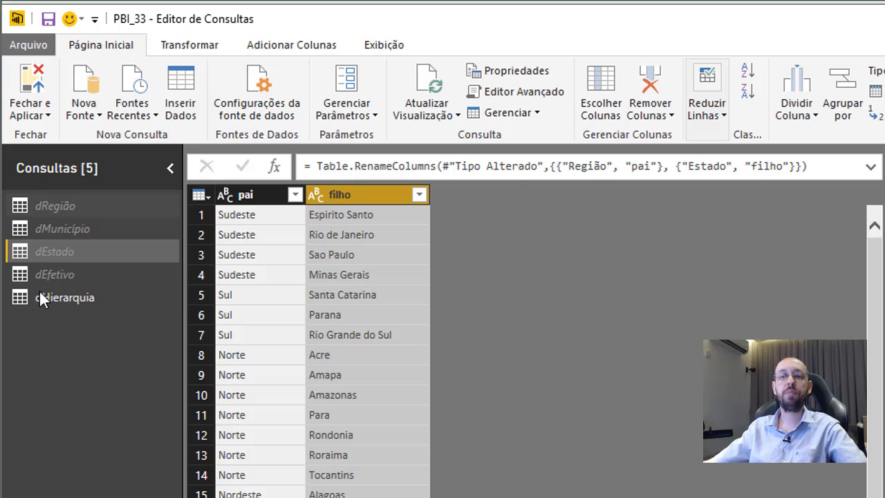
# Step: Append the dEstado table to the dHierarquia query and look through the combined rows
pyautogui.click(62, 300)
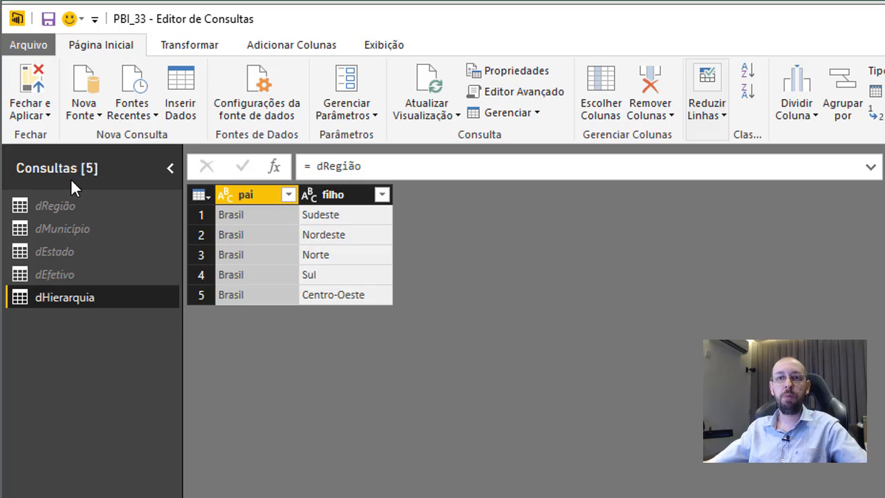
pyautogui.click(65, 204)
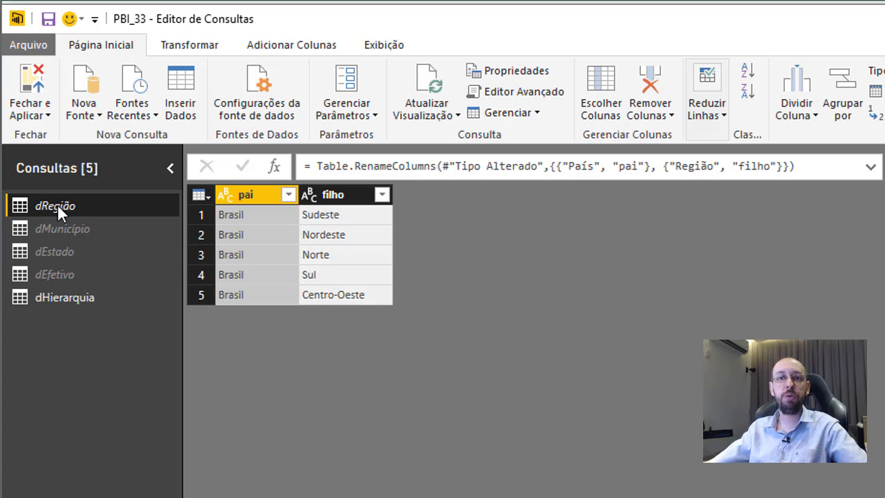
pyautogui.click(52, 296)
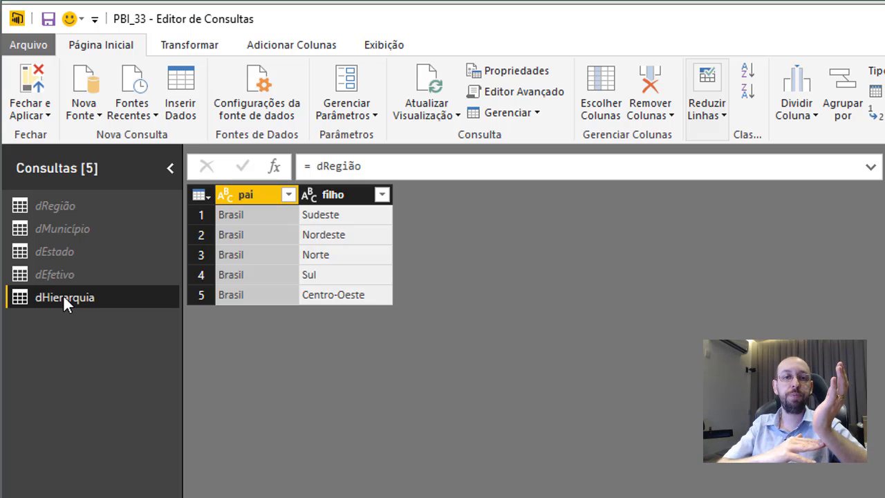
pyautogui.click(70, 246)
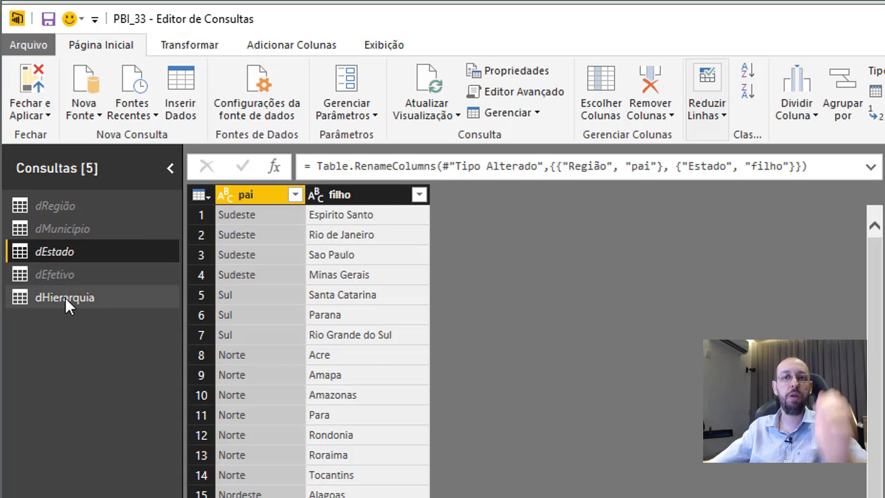
pyautogui.click(65, 297)
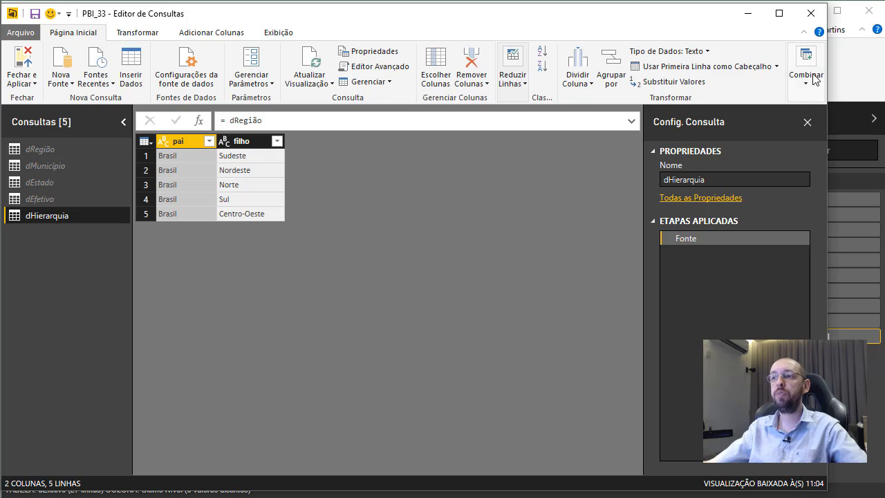
pyautogui.click(810, 72)
pyautogui.click(813, 132)
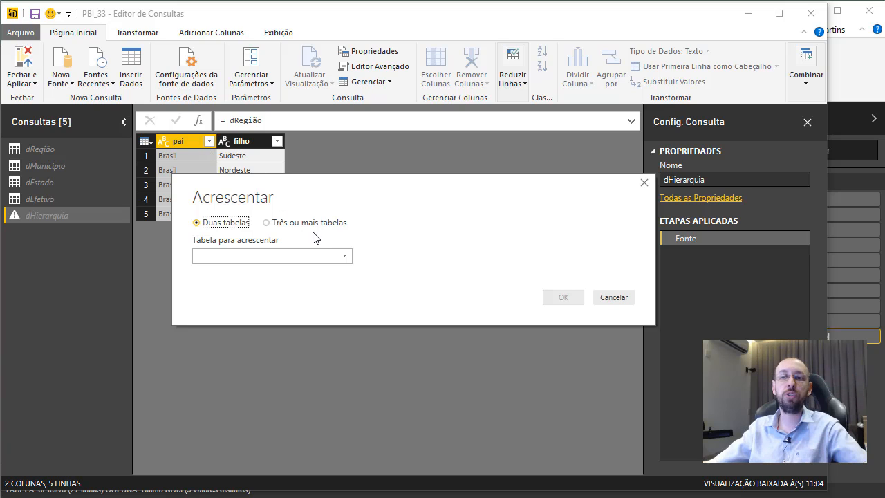
pyautogui.click(333, 257)
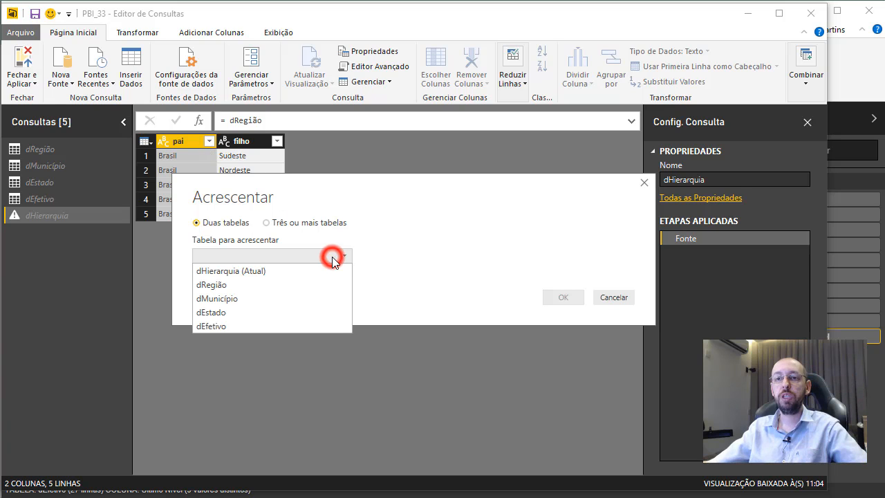
pyautogui.click(219, 314)
pyautogui.click(560, 299)
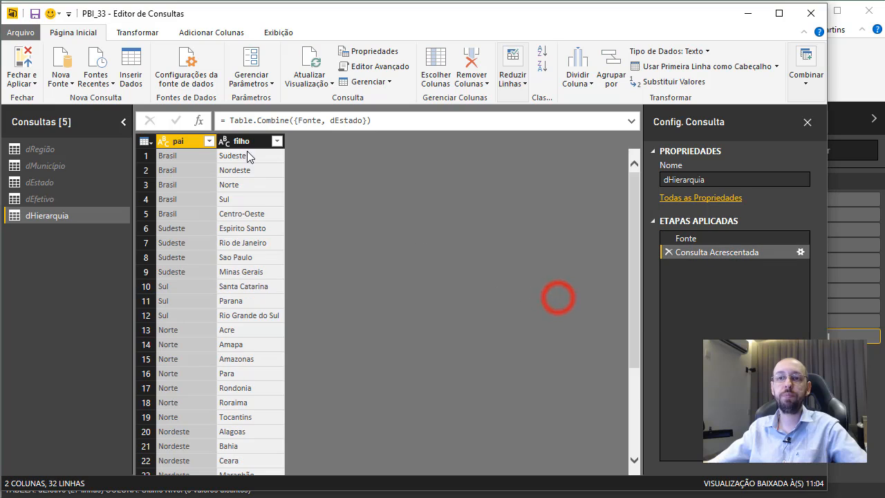
pyautogui.scroll(-4, 445, 346)
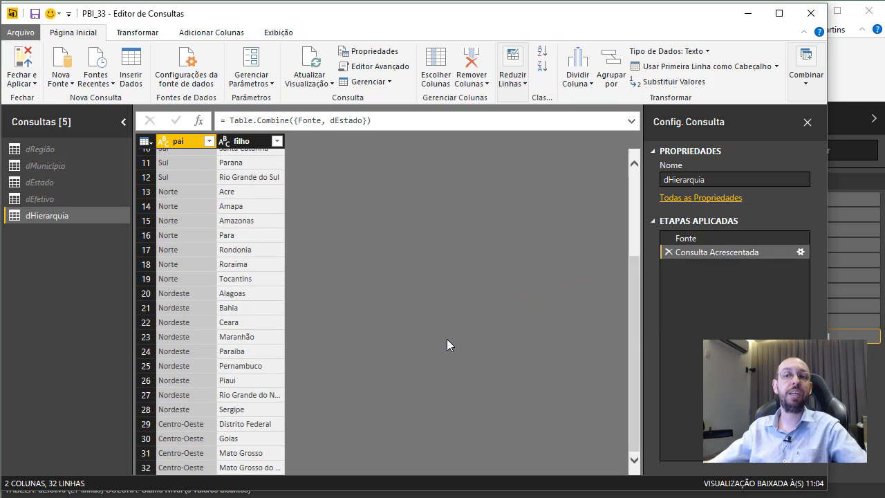
pyautogui.scroll(4, 440, 340)
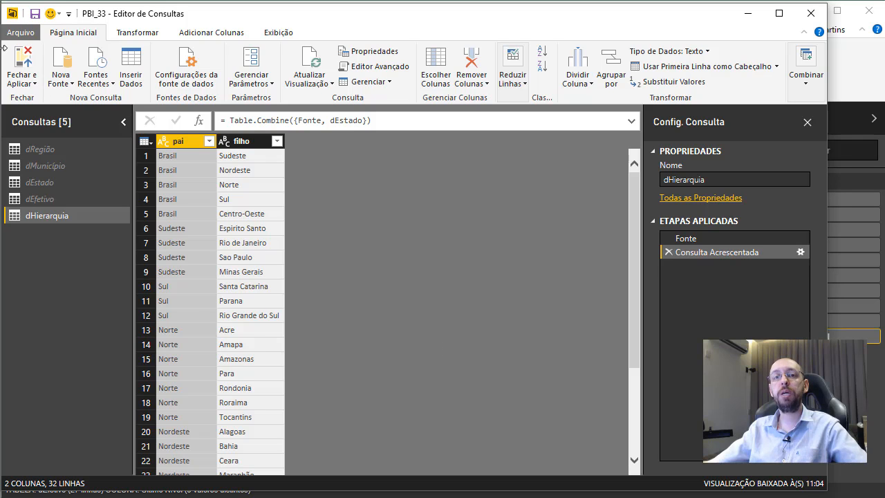
# Step: Close the query editor with the changes applied and display the dHierarquia table's data
pyautogui.click(22, 62)
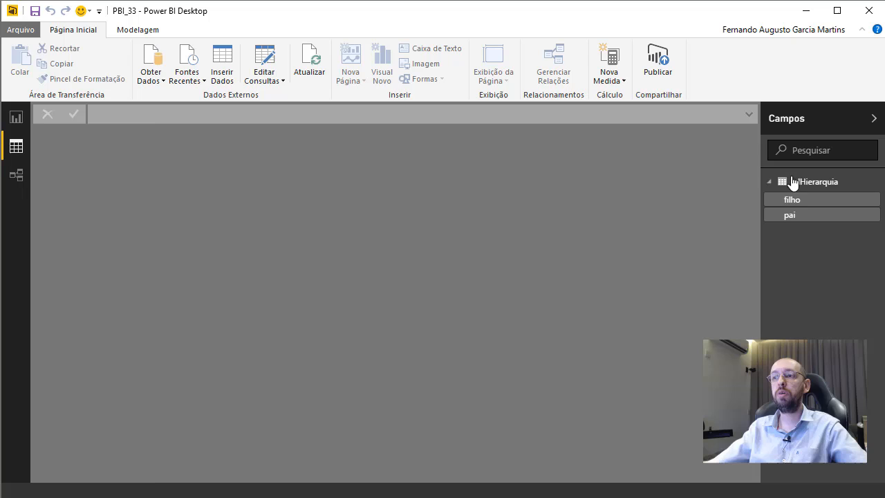
pyautogui.click(818, 181)
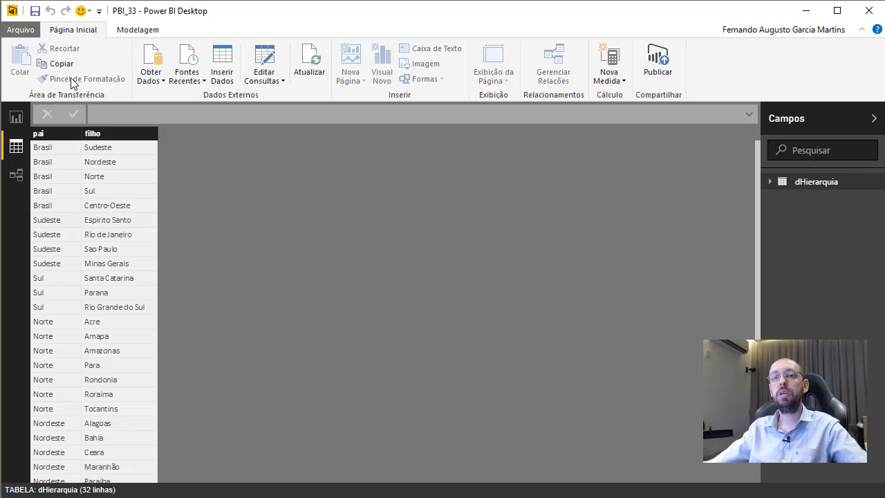
pyautogui.click(137, 30)
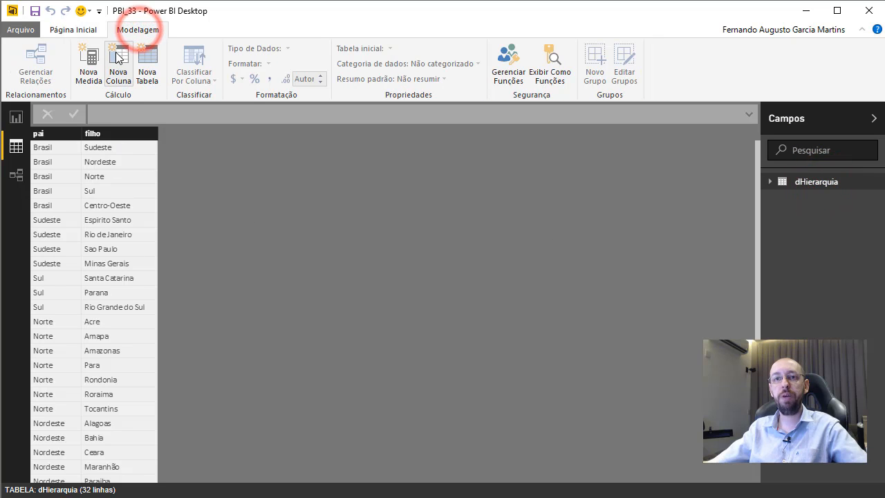
# Step: Add a calculated column Hierarquia = PATH(dHierarquia[filho];dHierarquia[pai]) to the dHierarquia table
pyautogui.click(118, 62)
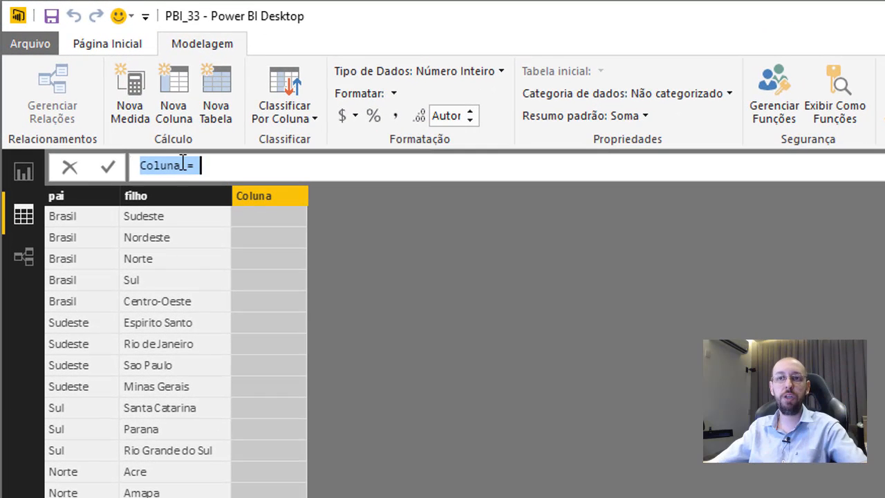
pyautogui.doubleClick(162, 148)
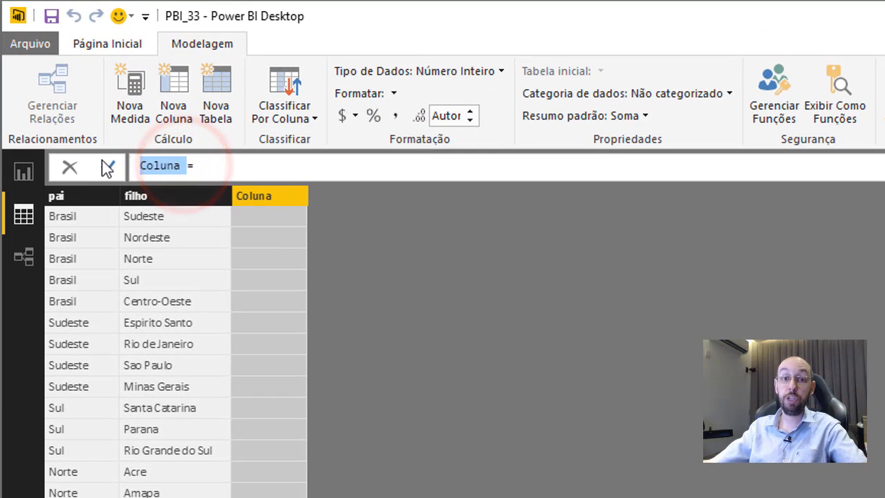
pyautogui.write('Hierarquia')
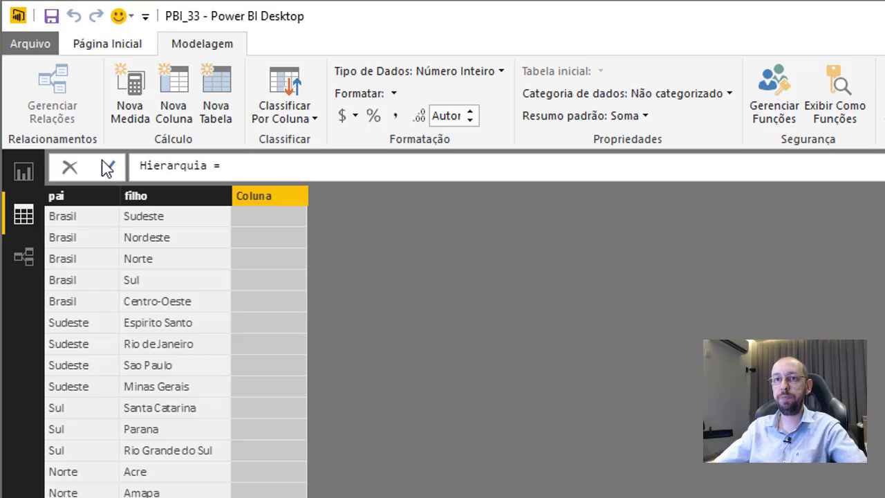
pyautogui.write('  path(')
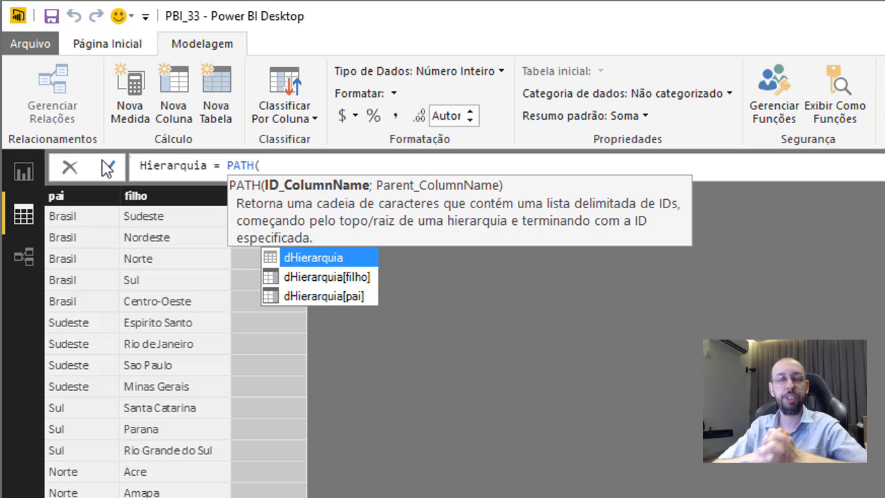
pyautogui.press('Down')
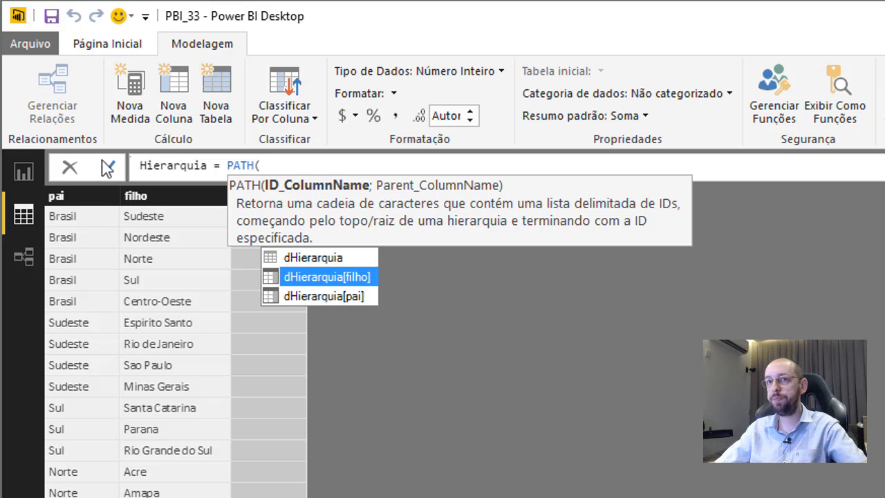
pyautogui.press('Tab')
pyautogui.write(';')
pyautogui.press('Down')
pyautogui.press('Down')
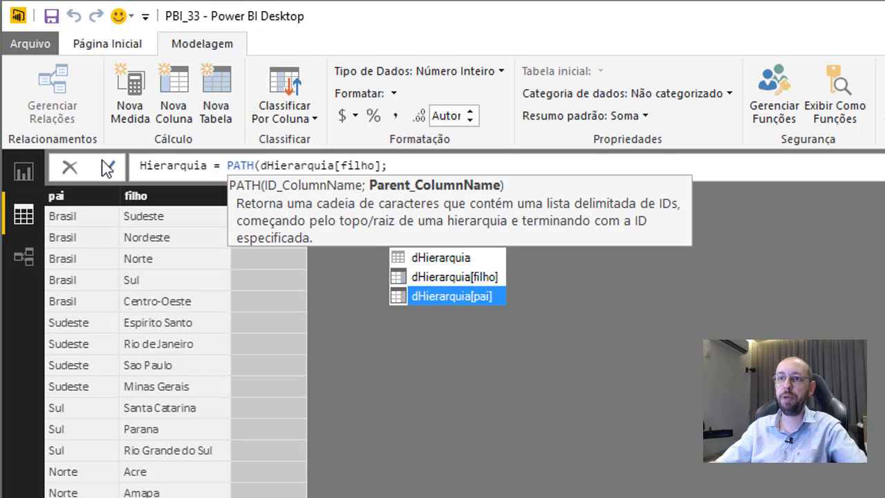
pyautogui.press('Tab')
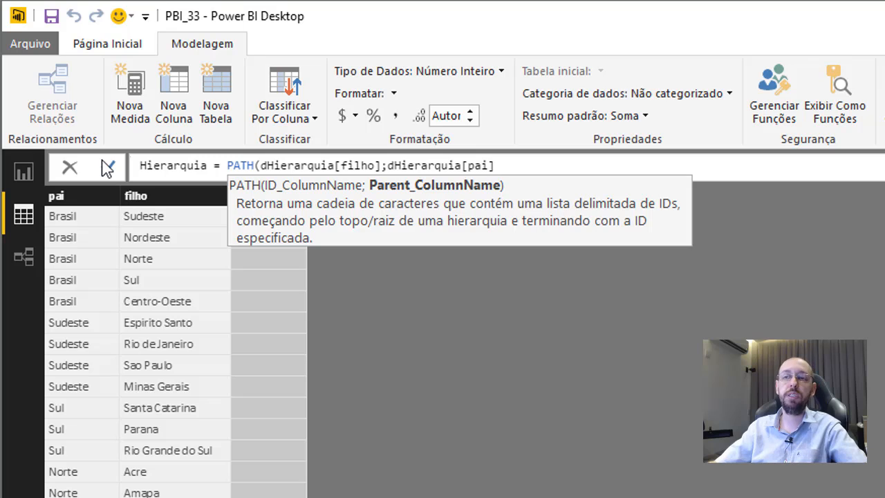
pyautogui.click(107, 167)
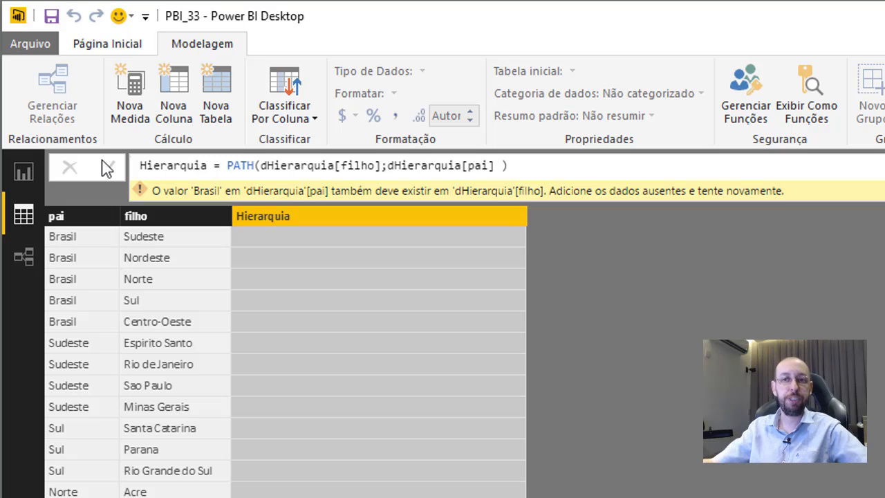
# Step: Look through the dHierarquia rows to check whether the pai value Brasil also exists in the filho column
pyautogui.scroll(-3, 93, 458)
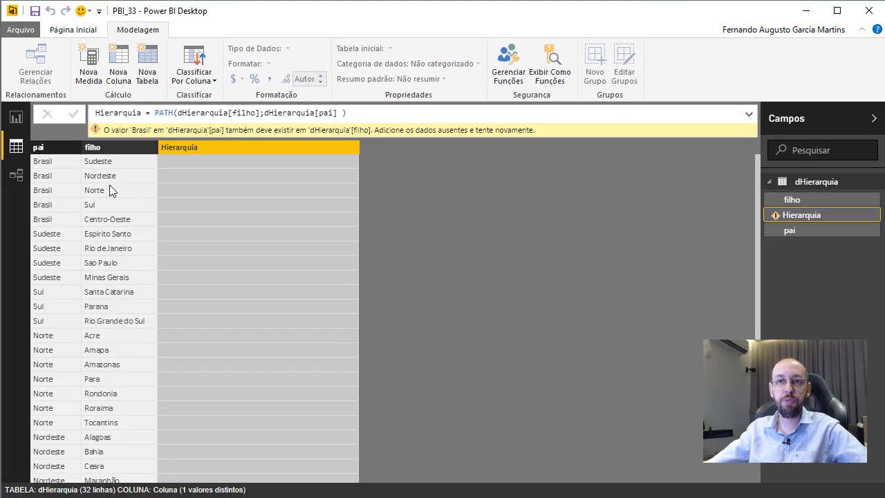
pyautogui.scroll(-3, 190, 488)
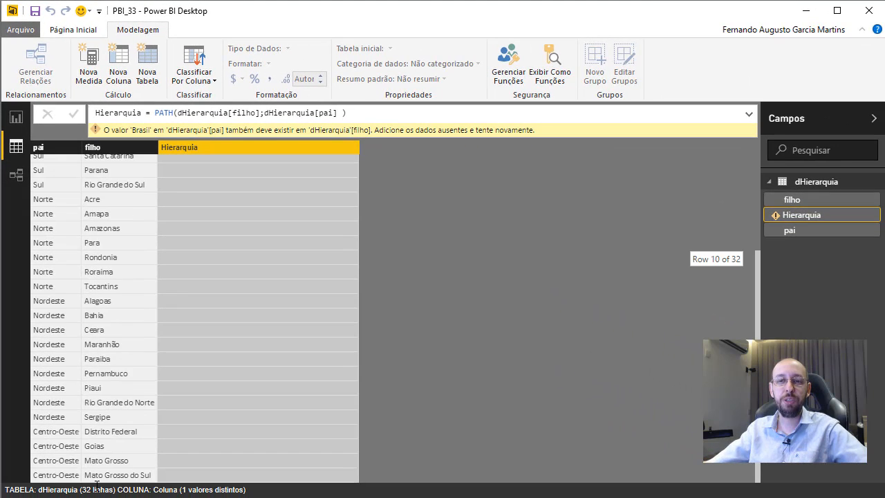
pyautogui.scroll(3, 113, 400)
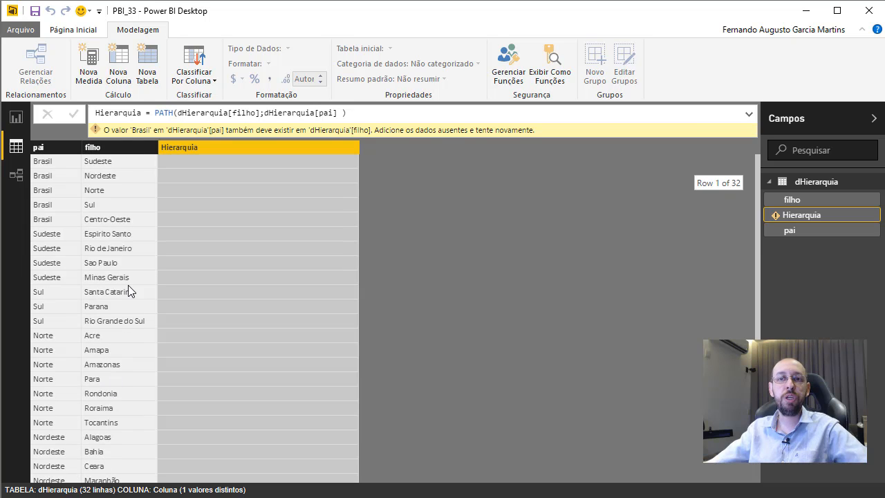
pyautogui.scroll(-3, 121, 412)
pyautogui.scroll(3, 112, 412)
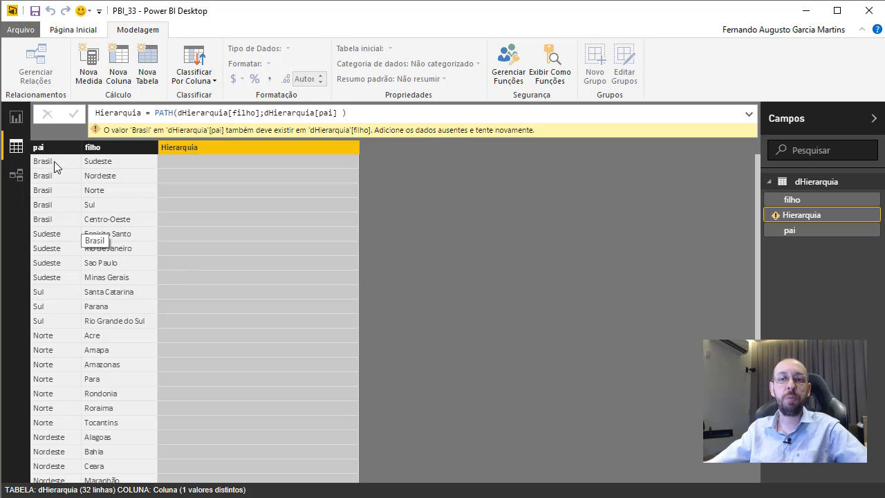
pyautogui.scroll(-3, 105, 423)
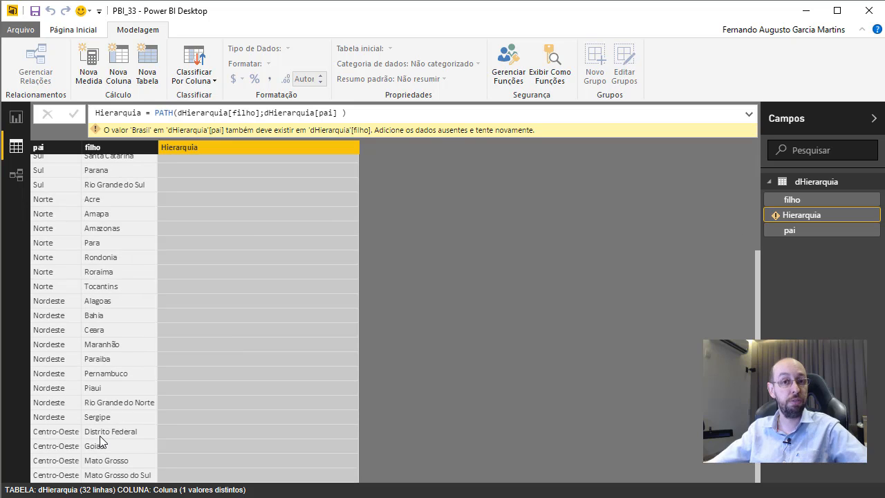
# Step: Open the query editor and add the pai column of the dRegião query as a new query
pyautogui.click(75, 29)
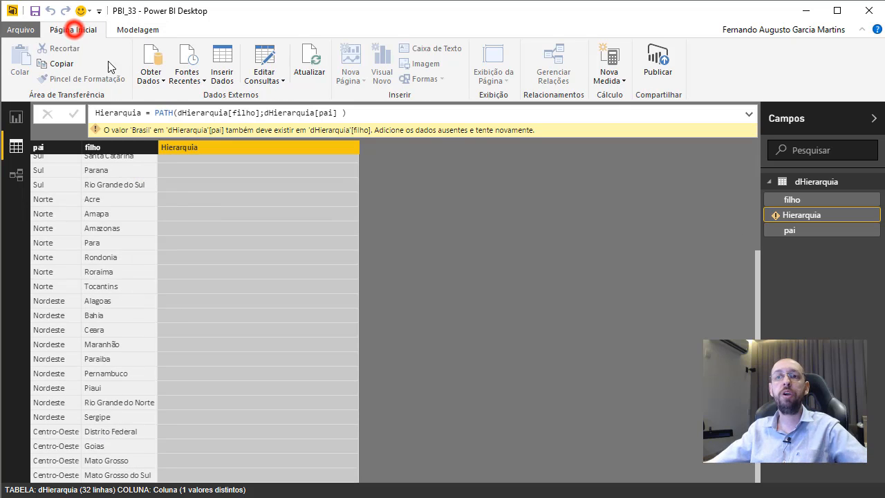
pyautogui.click(261, 56)
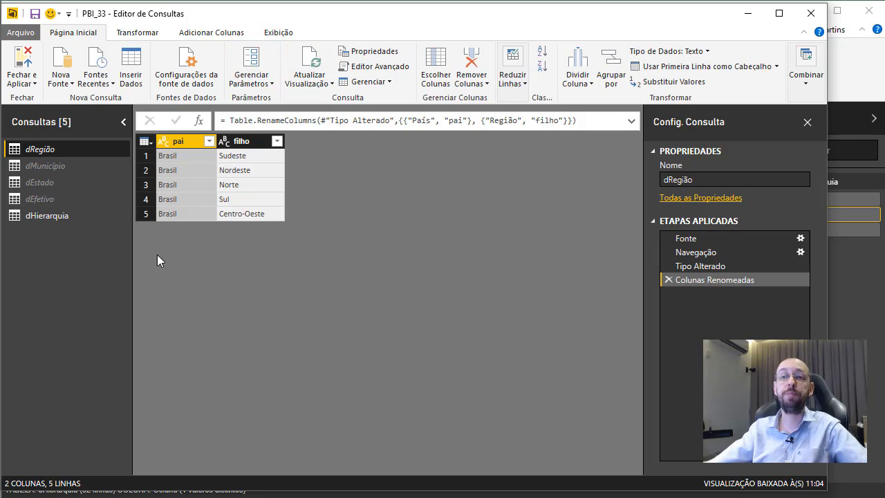
pyautogui.click(297, 297)
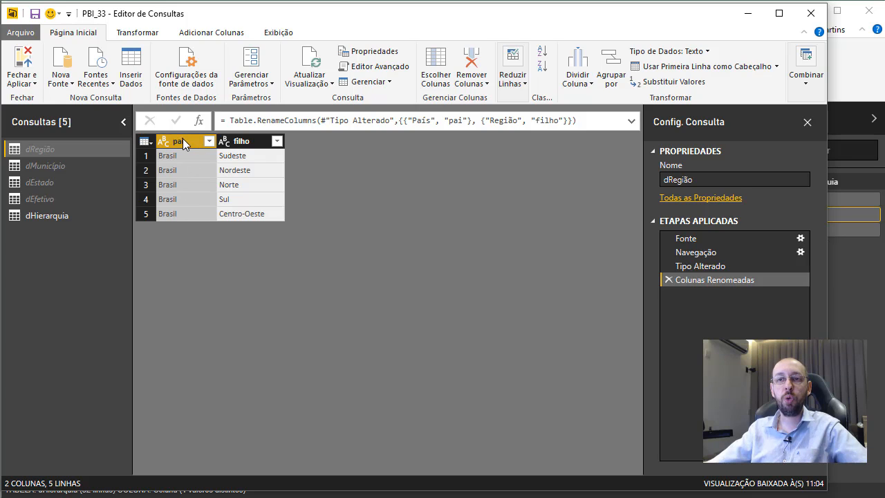
pyautogui.click(42, 148)
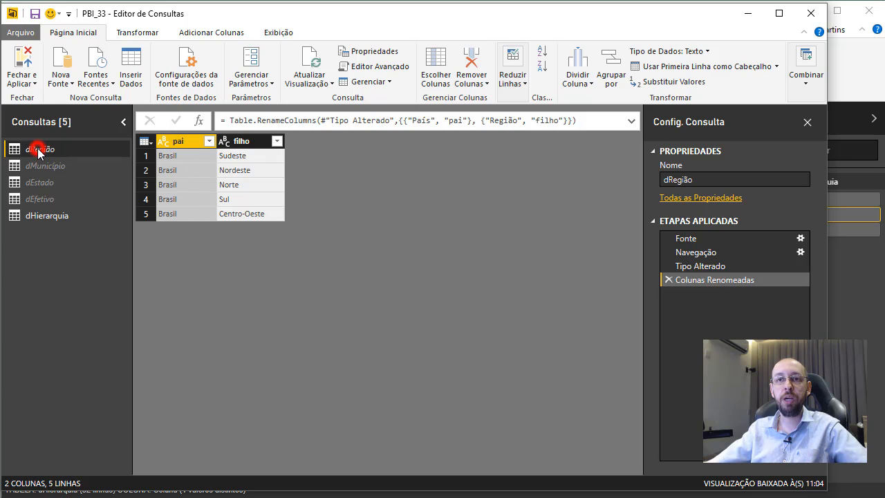
pyautogui.rightClick(188, 149)
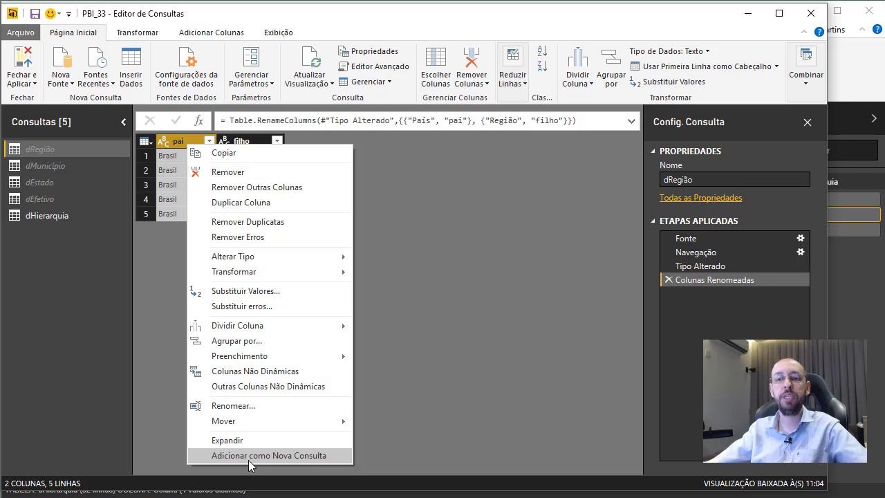
pyautogui.click(281, 455)
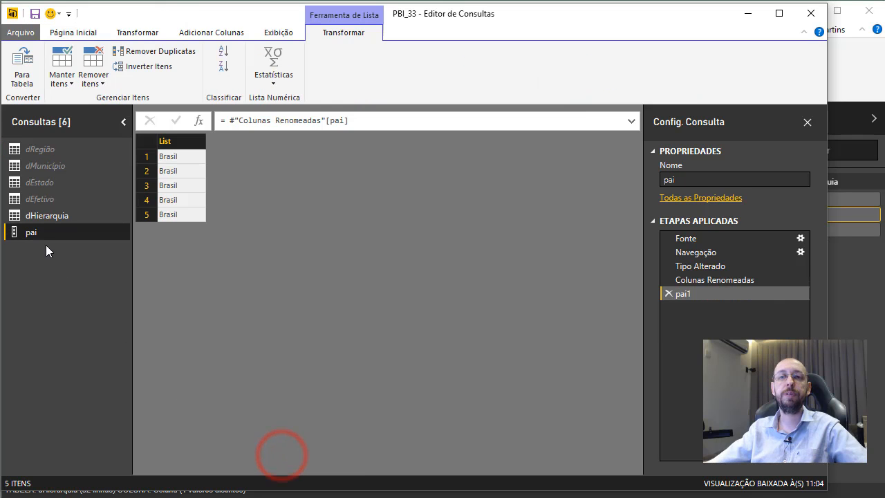
# Step: Convert the new pai list to a table without a delimiter and remove the duplicates from its column
pyautogui.click(21, 66)
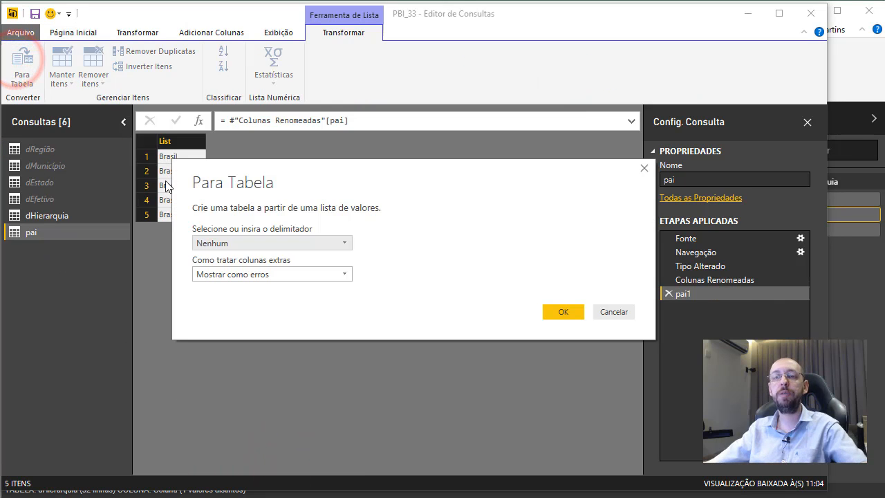
pyautogui.click(557, 314)
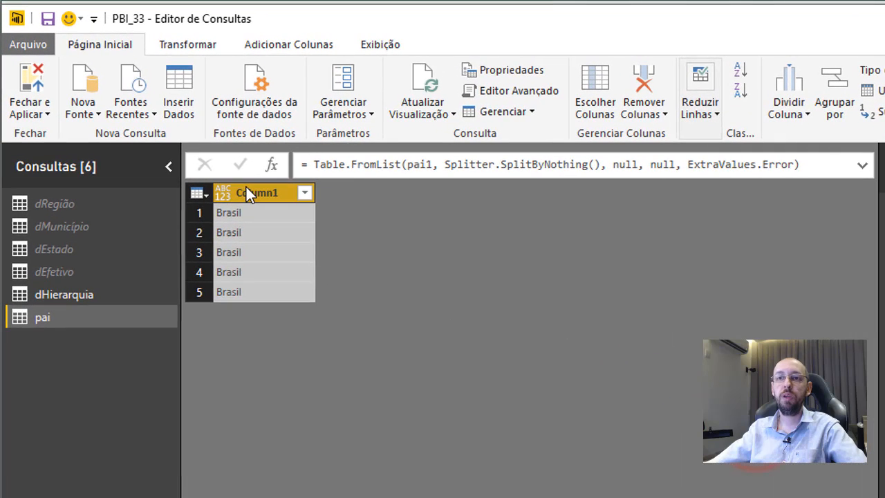
pyautogui.rightClick(246, 186)
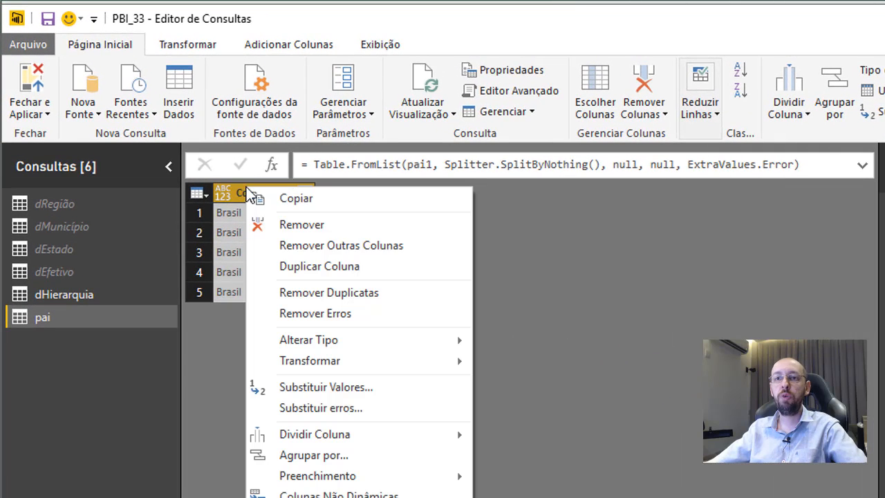
pyautogui.click(311, 293)
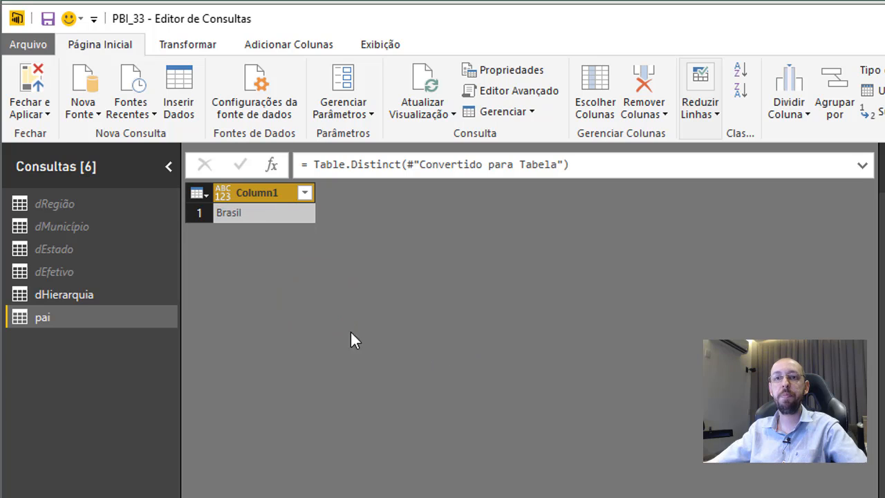
# Step: Set the data type of Column1 in the pai query to Texto and rename the column as filho
pyautogui.click(222, 194)
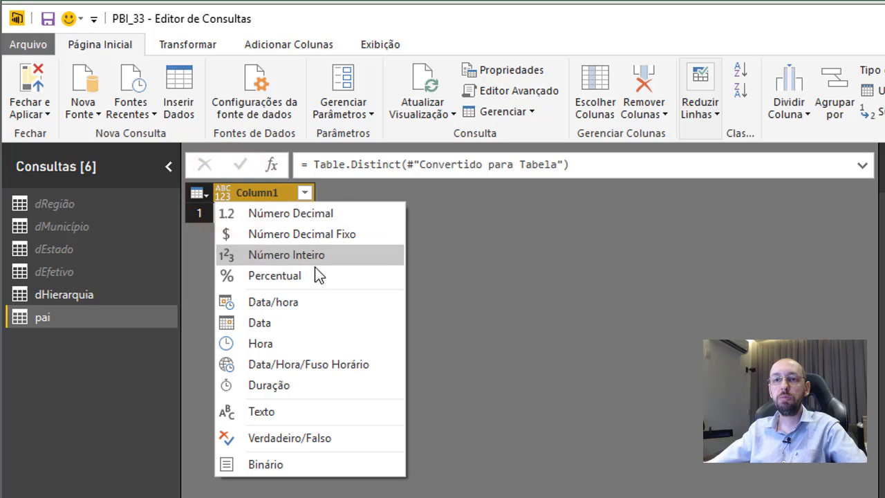
pyautogui.click(282, 414)
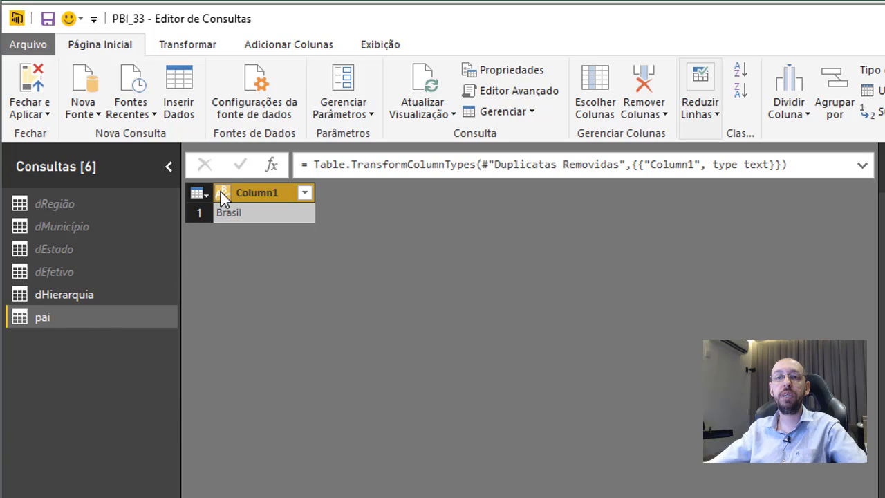
pyautogui.doubleClick(260, 191)
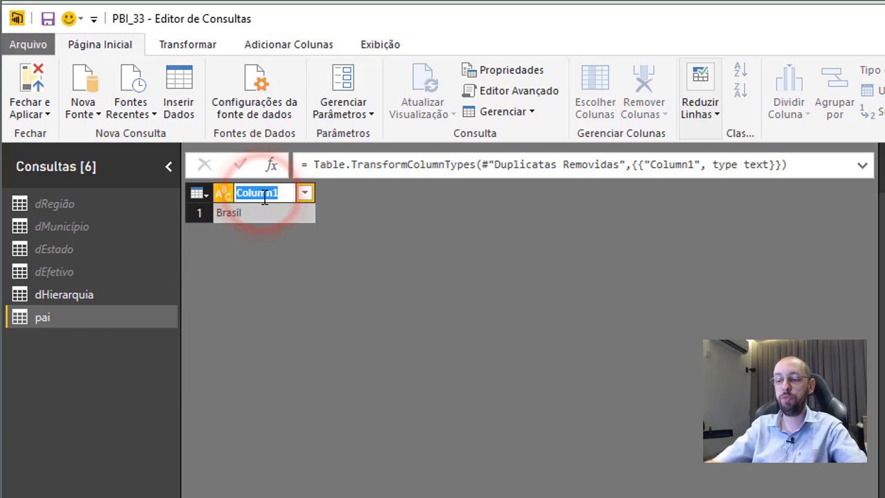
pyautogui.write('filho')
pyautogui.press('Return')
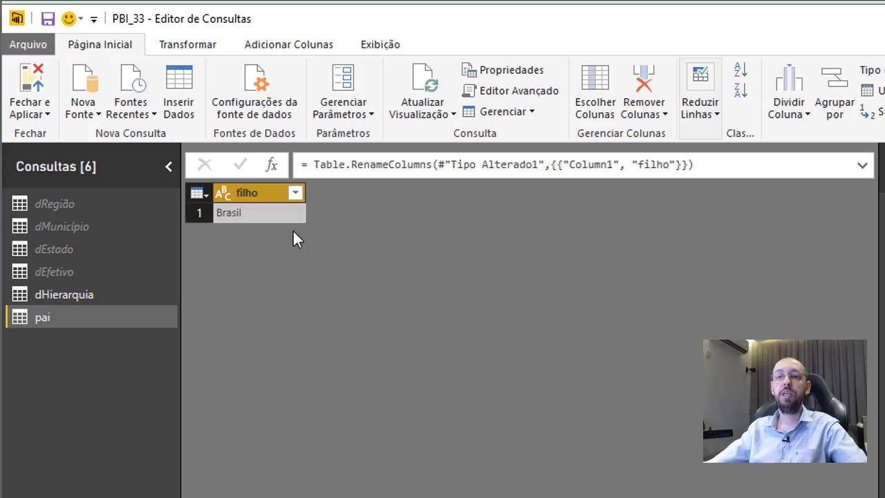
# Step: Rename the pai query as filho and compare its column with those of the dHierarquia query
pyautogui.click(53, 319)
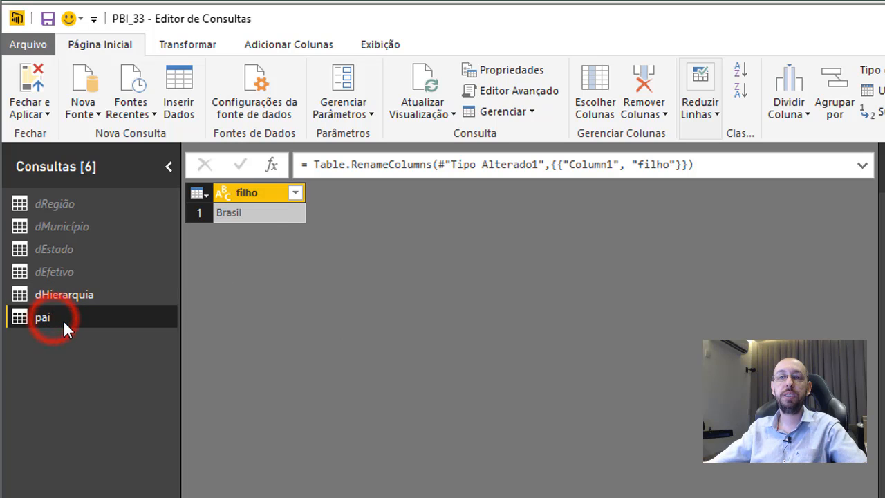
pyautogui.click(66, 294)
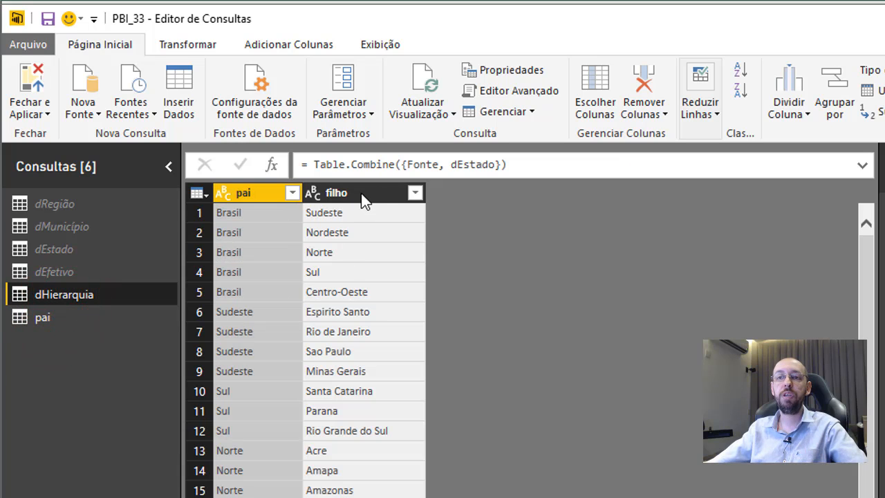
pyautogui.click(86, 316)
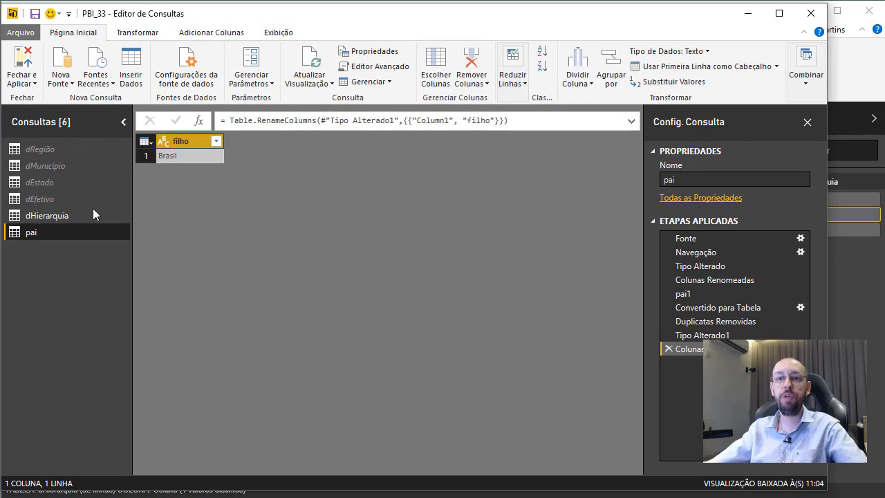
pyautogui.click(38, 216)
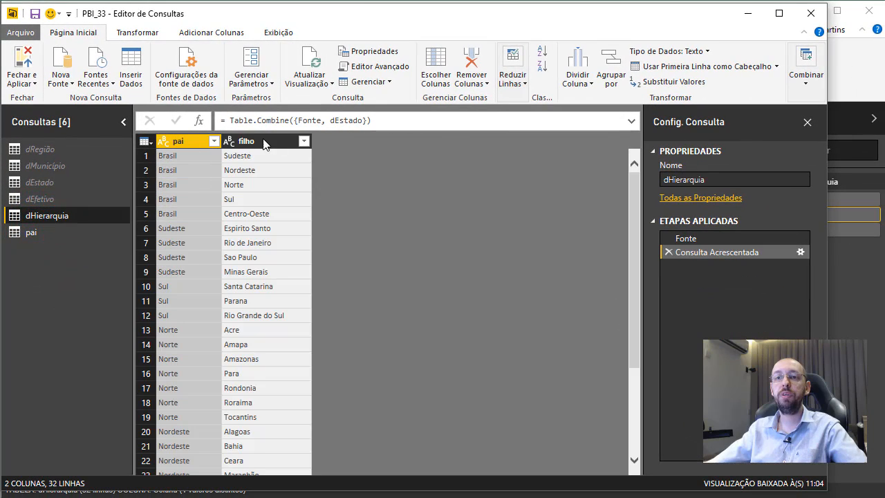
pyautogui.click(31, 232)
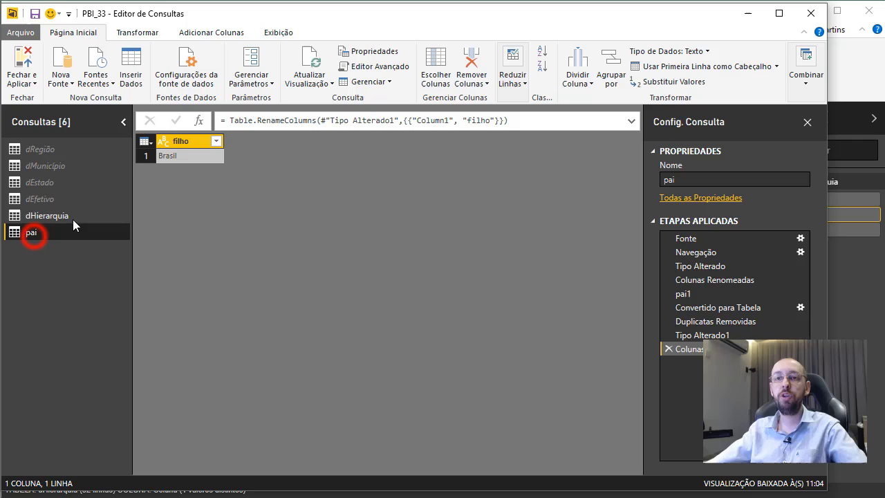
pyautogui.click(695, 179)
pyautogui.write('filho')
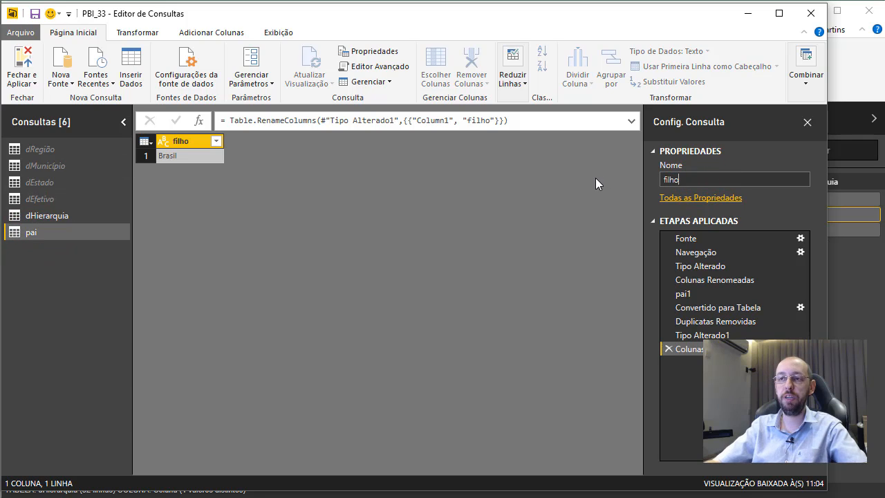
pyautogui.press('Return')
pyautogui.click(56, 214)
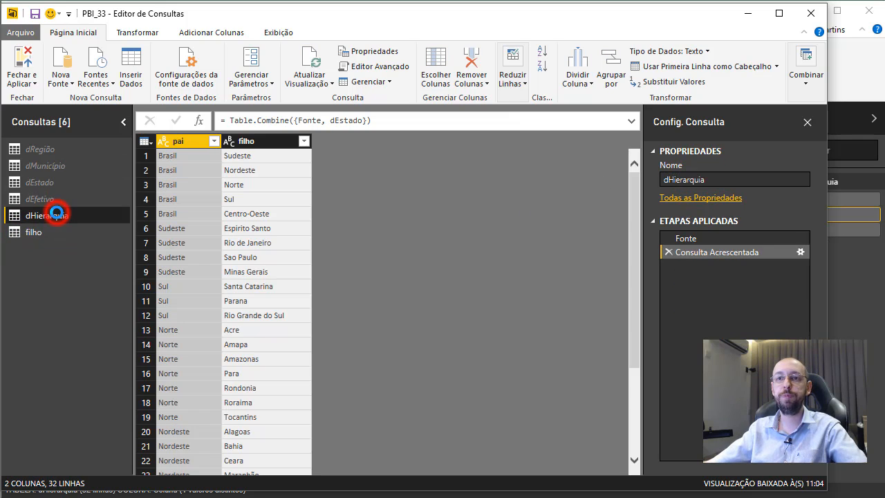
pyautogui.click(55, 232)
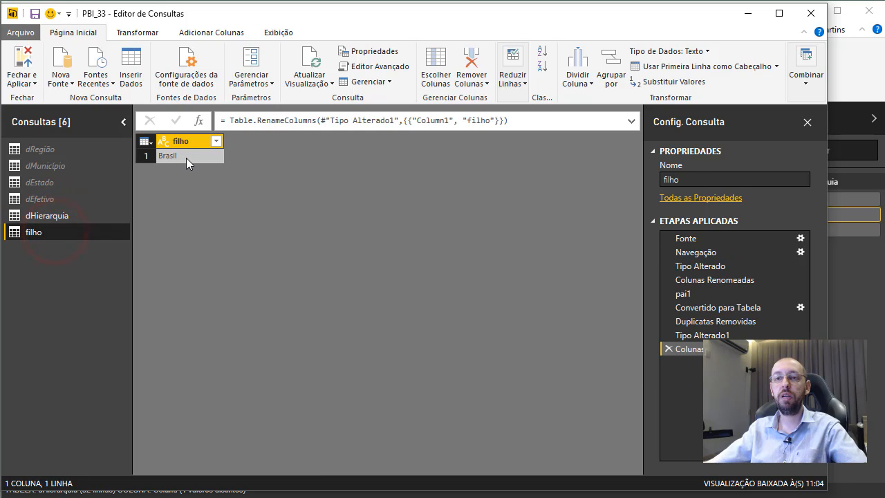
# Step: Append the filho query to the dHierarquia query and check the combined rows
pyautogui.click(44, 217)
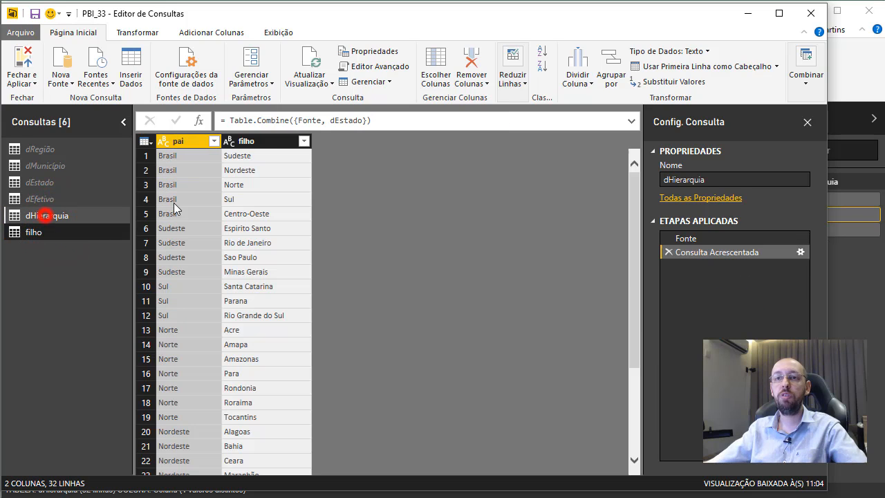
pyautogui.click(807, 70)
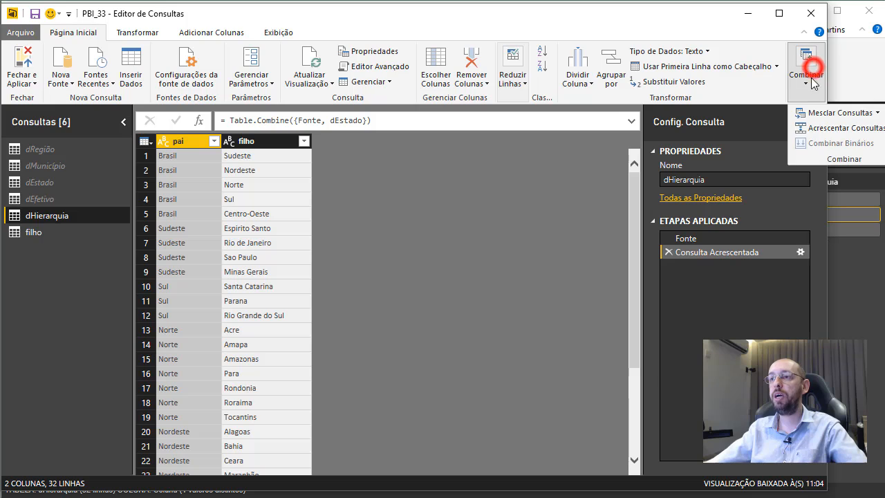
pyautogui.click(838, 129)
pyautogui.click(253, 256)
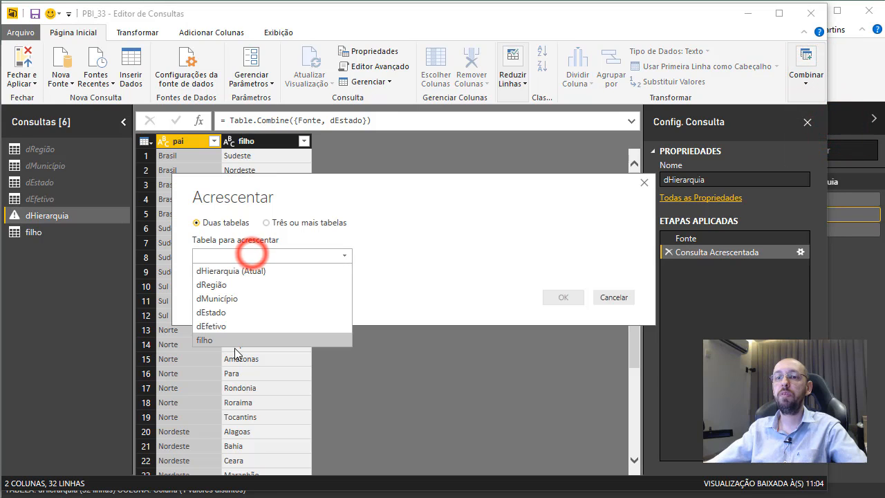
pyautogui.click(235, 344)
pyautogui.click(564, 297)
pyautogui.scroll(-4, 386, 328)
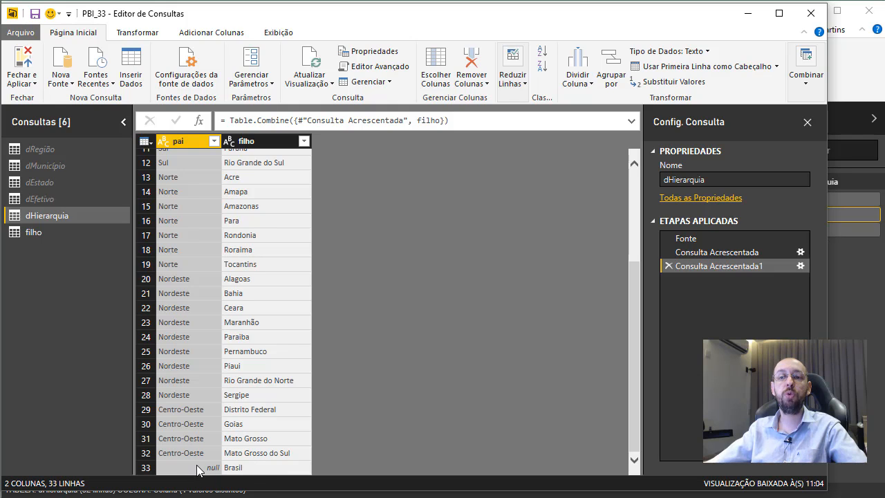
pyautogui.scroll(5, 250, 460)
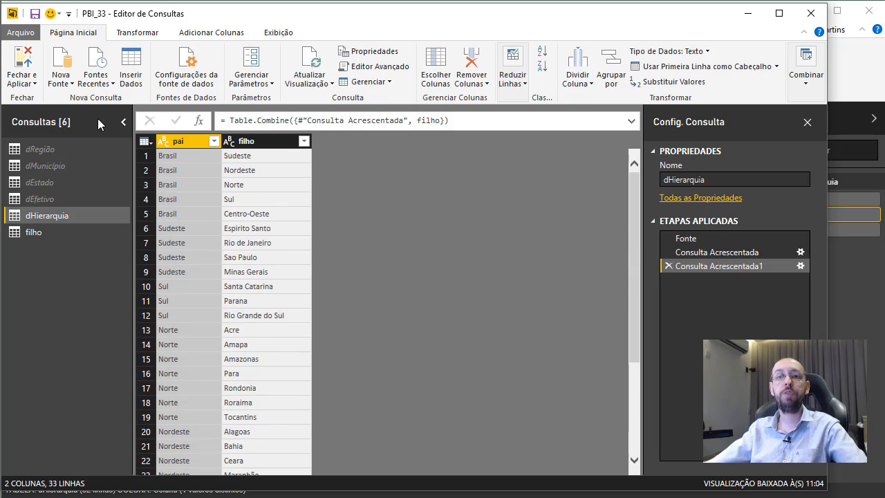
# Step: Close the query editor applying the changes, and re-enter the Hierarquia column formula as PATH(dHierarquia[filho];dHierarquia[pai])
pyautogui.click(22, 66)
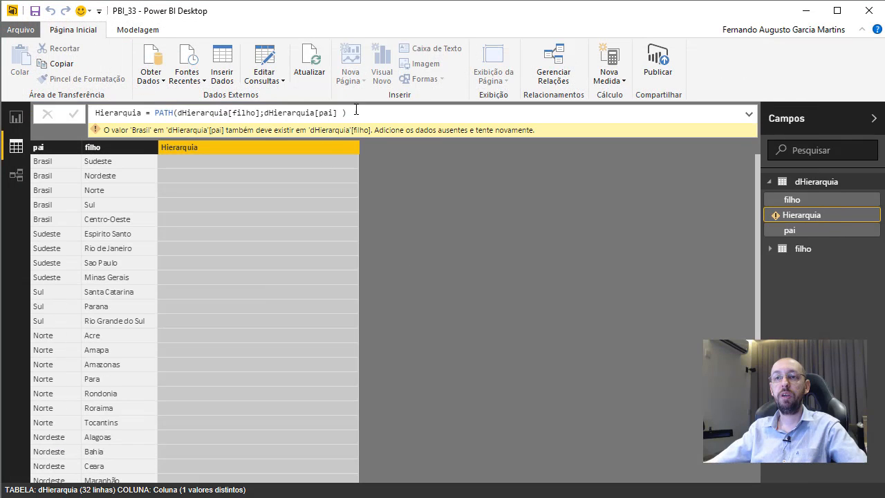
pyautogui.click(365, 112)
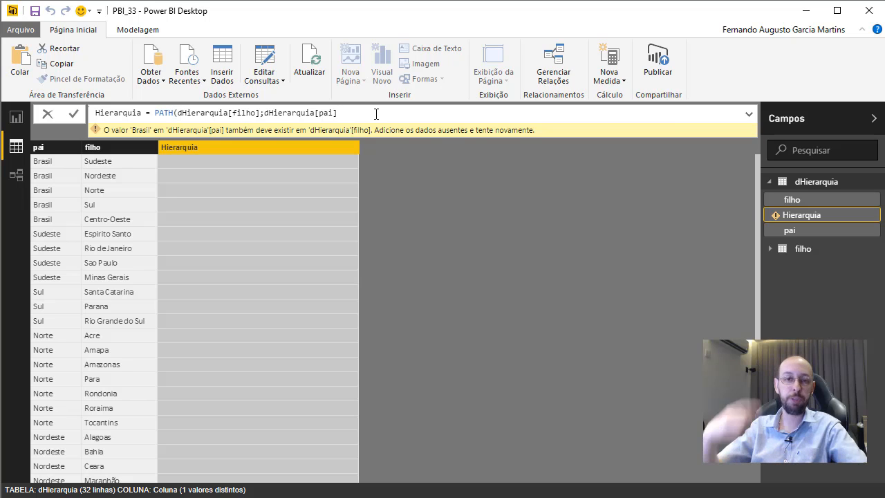
pyautogui.press('Escape')
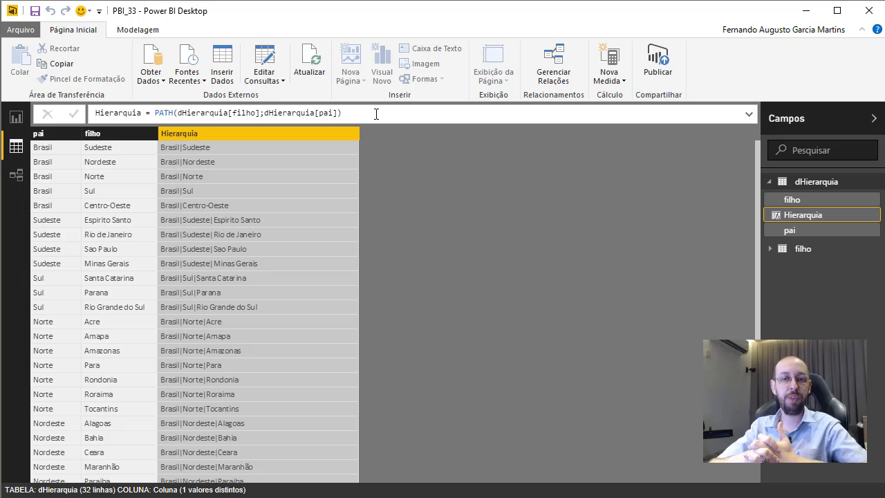
# Step: Sort the Hierarquia column in ascending order and review its paths
pyautogui.rightClick(254, 132)
pyautogui.click(280, 140)
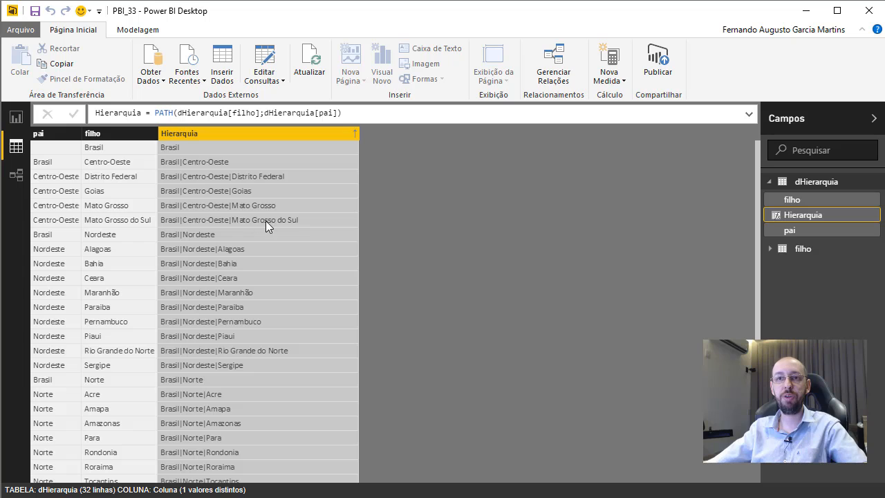
pyautogui.scroll(-3, 263, 284)
pyautogui.scroll(3, 261, 289)
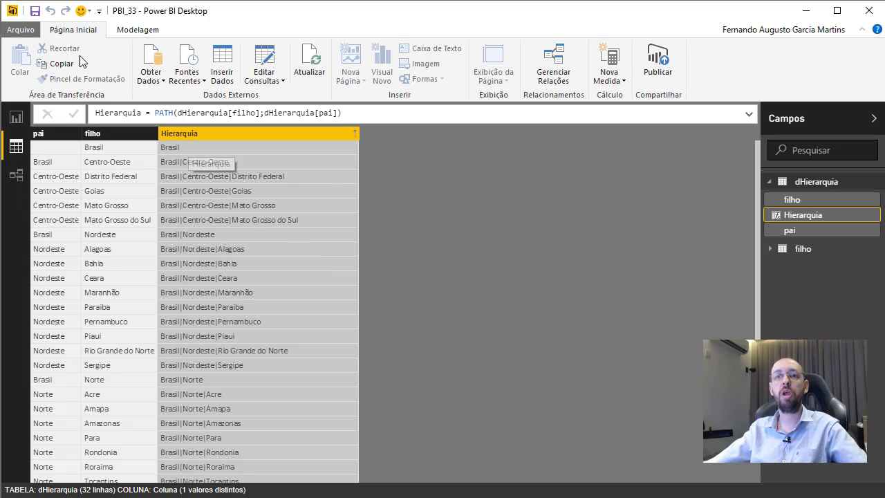
# Step: Reopen the query editor and edit the first append step of dHierarquia to three or more tables, adding dMunicípio
pyautogui.click(253, 54)
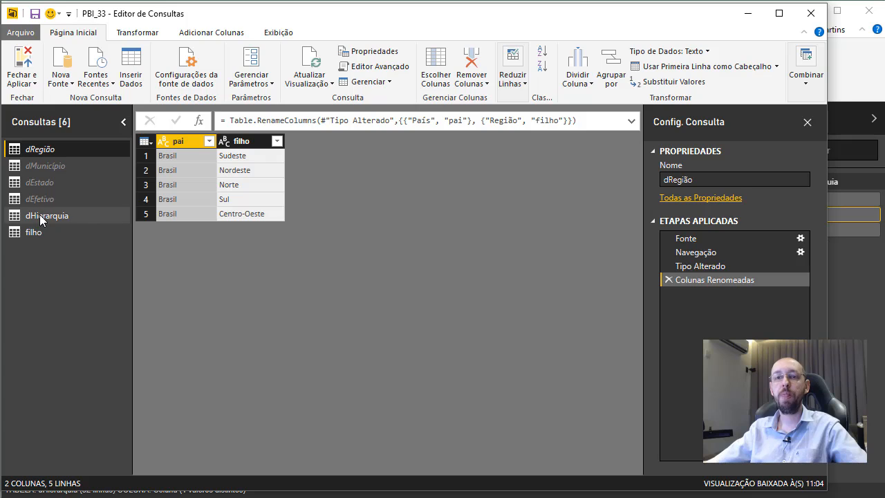
pyautogui.click(57, 215)
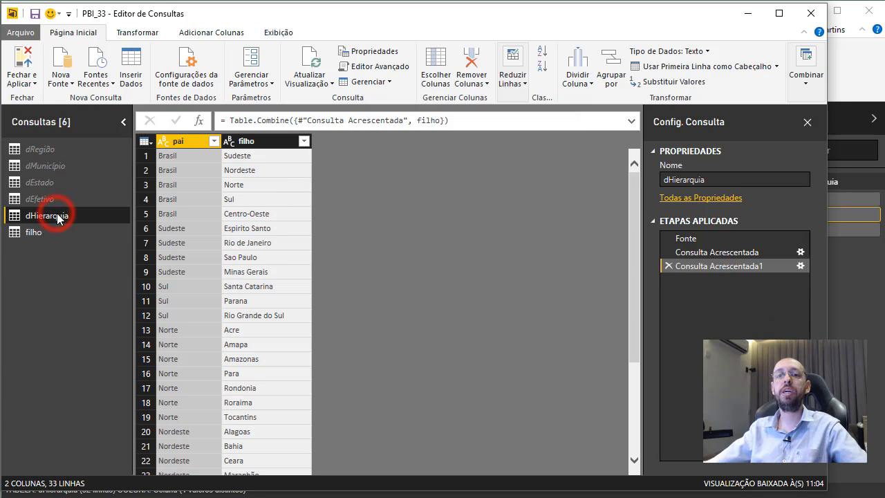
pyautogui.click(713, 254)
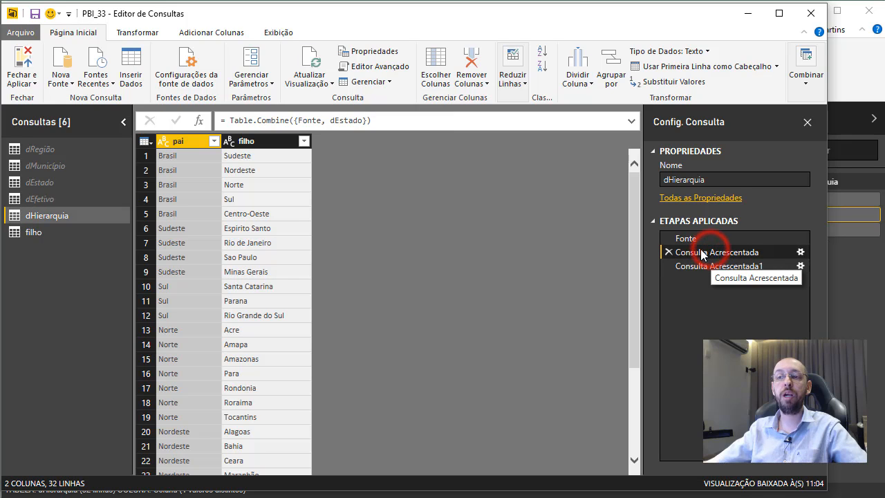
pyautogui.click(800, 251)
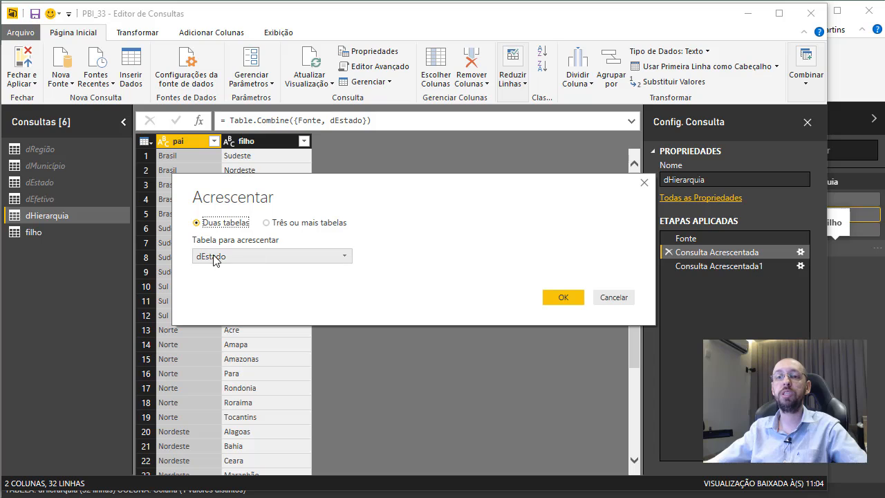
pyautogui.click(286, 223)
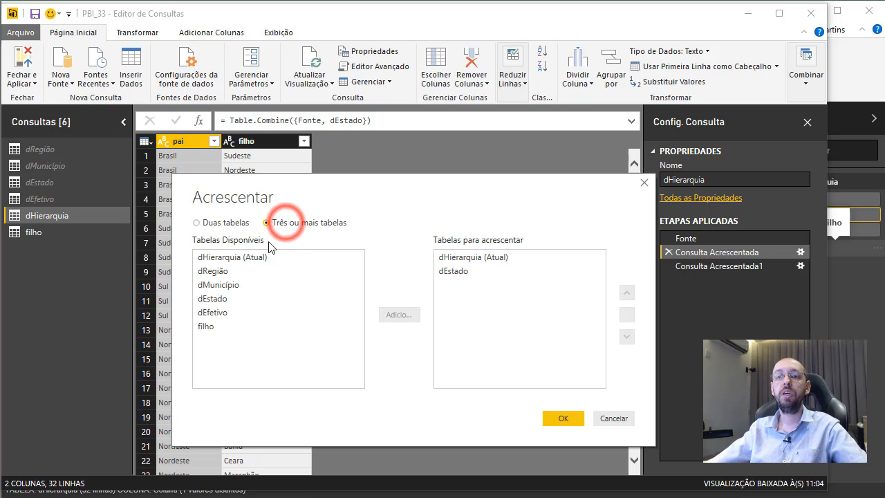
pyautogui.click(220, 284)
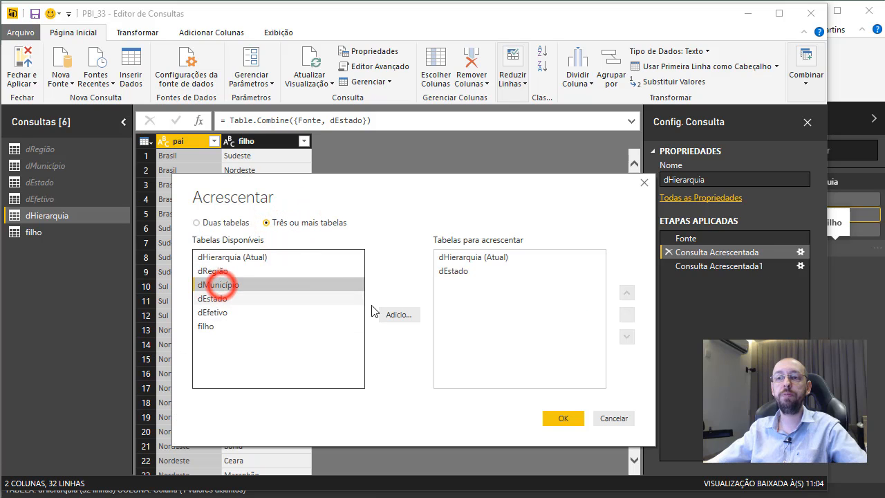
pyautogui.click(399, 314)
pyautogui.click(566, 418)
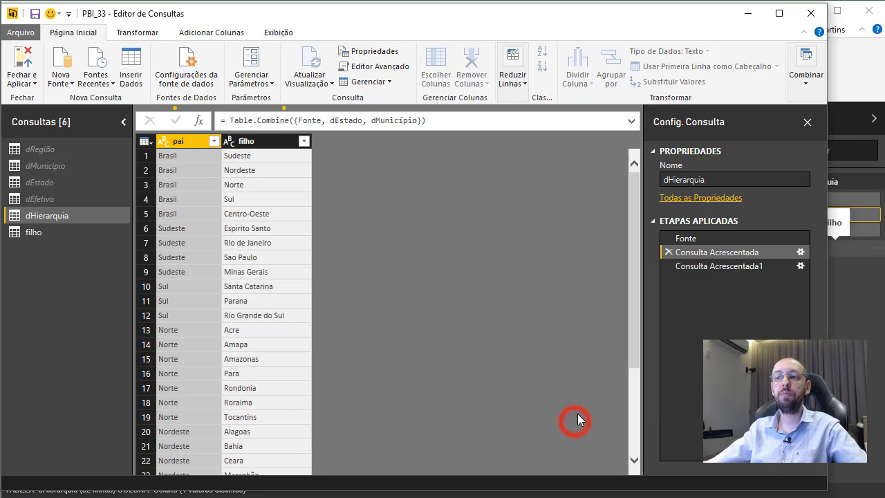
pyautogui.click(721, 267)
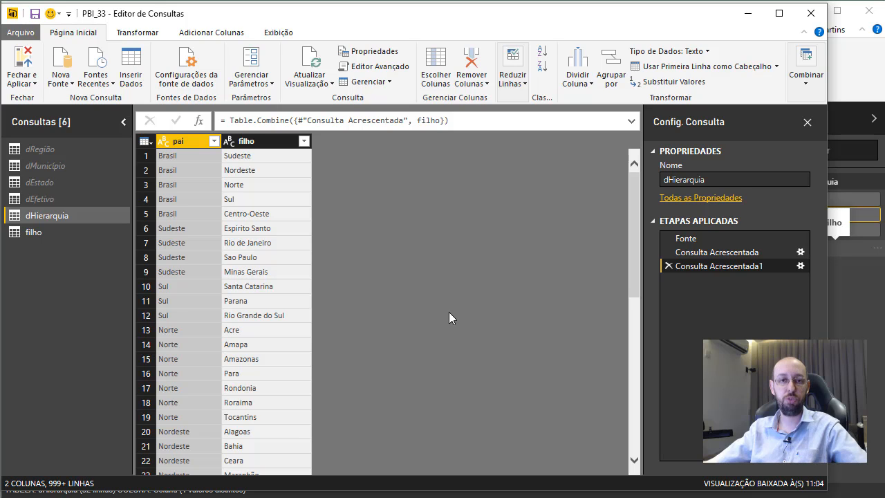
# Step: Examine the filho and dHierarquia queries and the pai values of the dEstado query
pyautogui.click(40, 232)
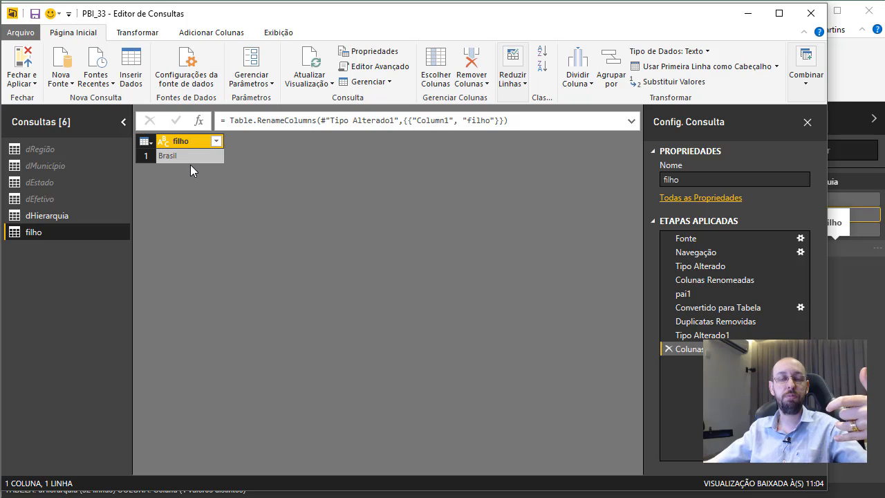
pyautogui.click(58, 215)
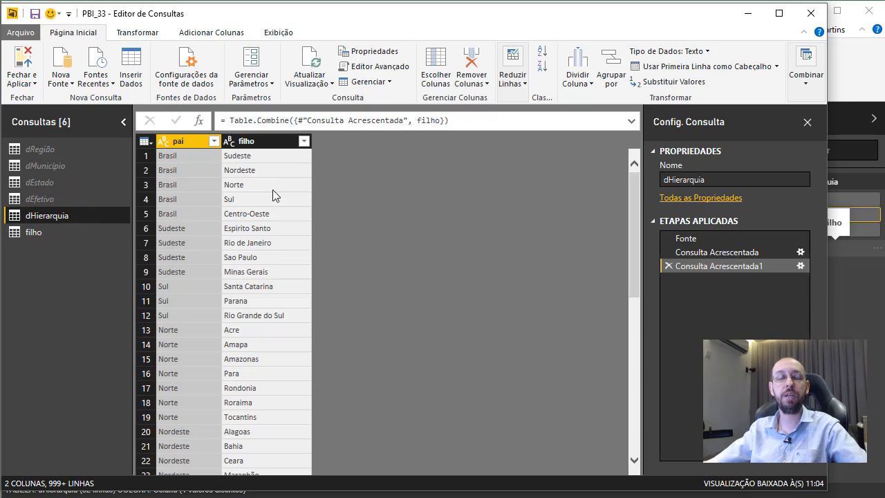
pyautogui.click(34, 232)
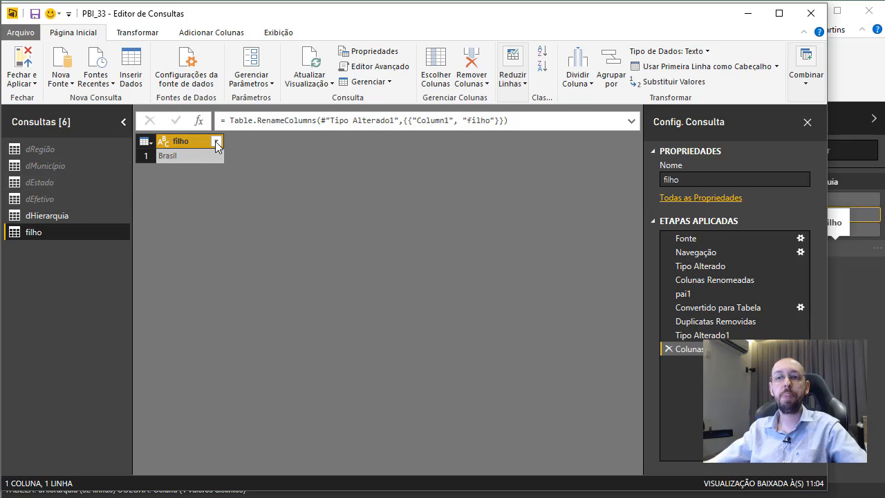
pyautogui.click(41, 184)
pyautogui.scroll(-2, 198, 311)
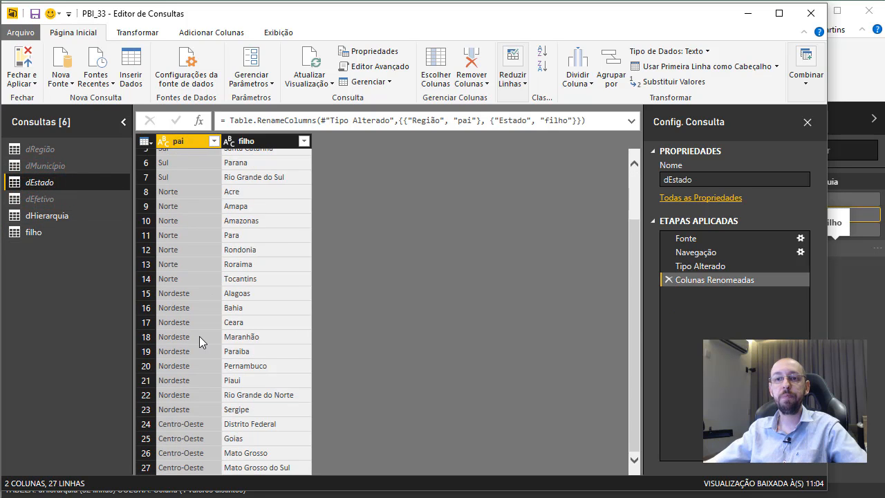
pyautogui.scroll(2, 195, 350)
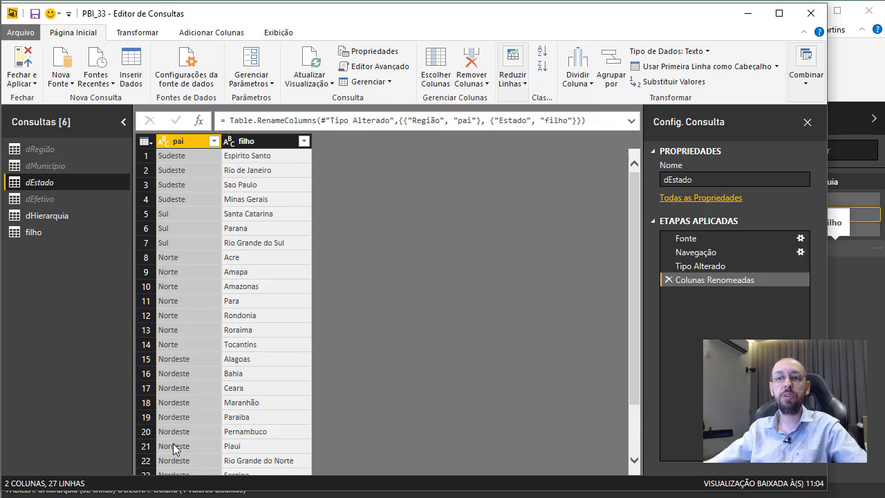
pyautogui.scroll(-2, 173, 395)
pyautogui.scroll(2, 173, 395)
pyautogui.scroll(-2, 173, 394)
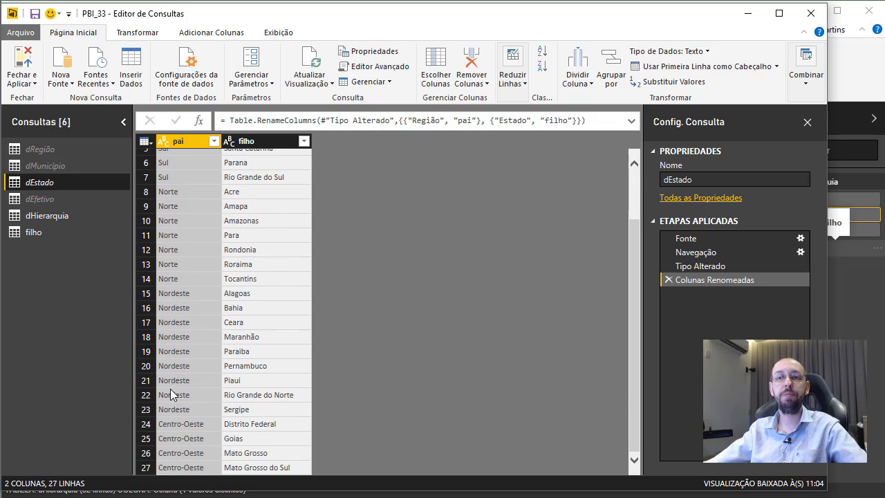
pyautogui.scroll(2, 173, 393)
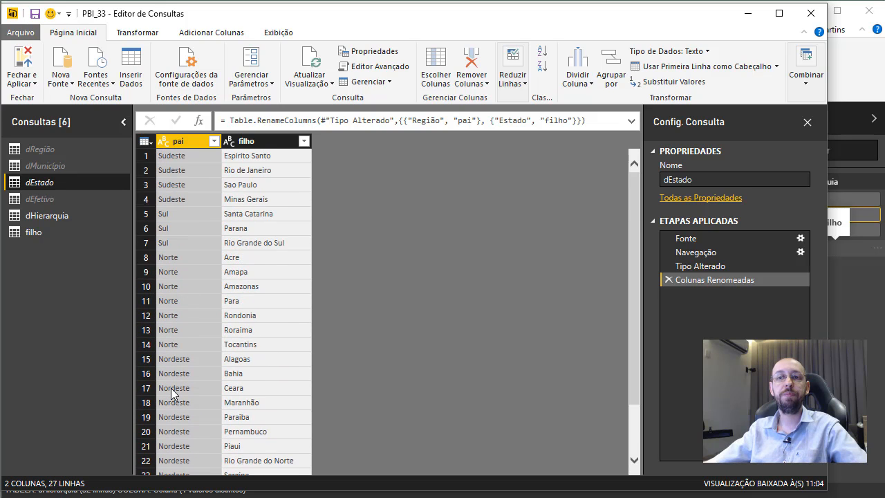
# Step: Add the pai column of the dEstado query as a new query and rename it filhoestados
pyautogui.rightClick(184, 143)
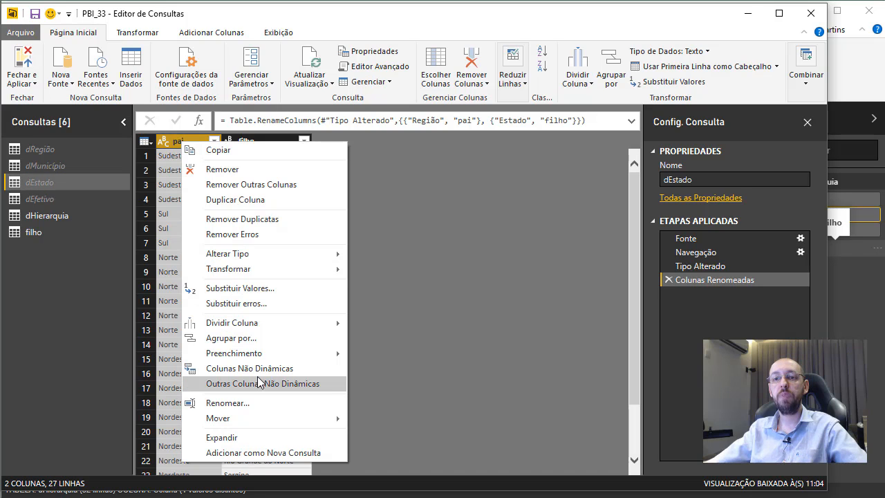
pyautogui.click(228, 453)
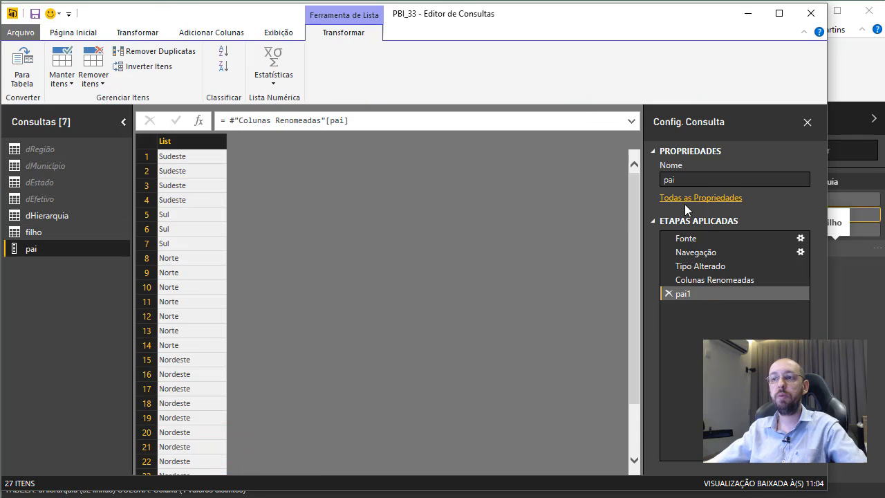
pyautogui.doubleClick(684, 179)
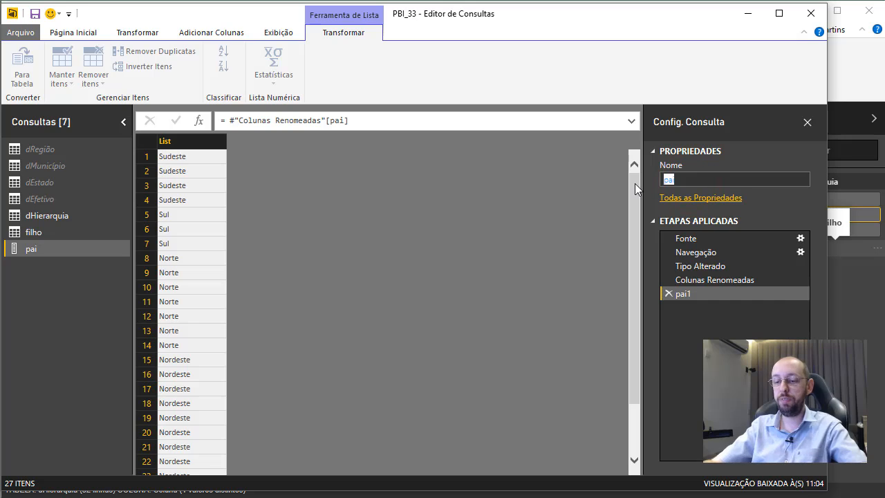
pyautogui.write('filhoestad')
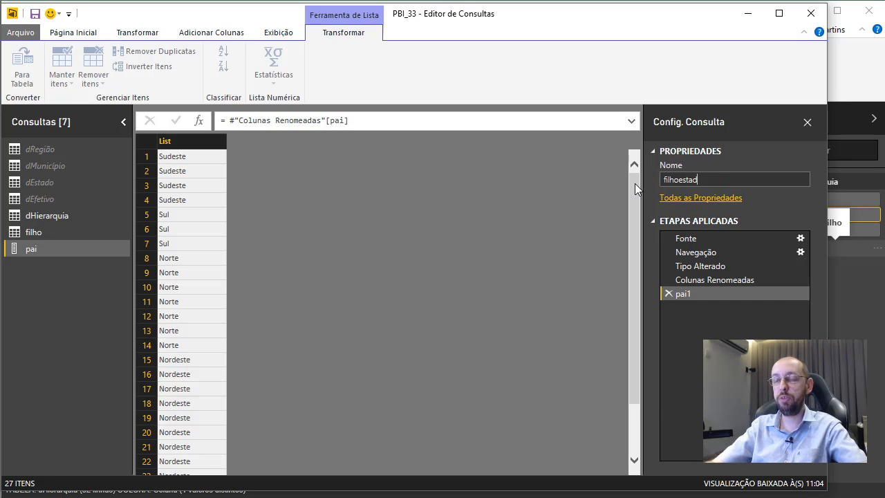
pyautogui.write('os')
pyautogui.press('Return')
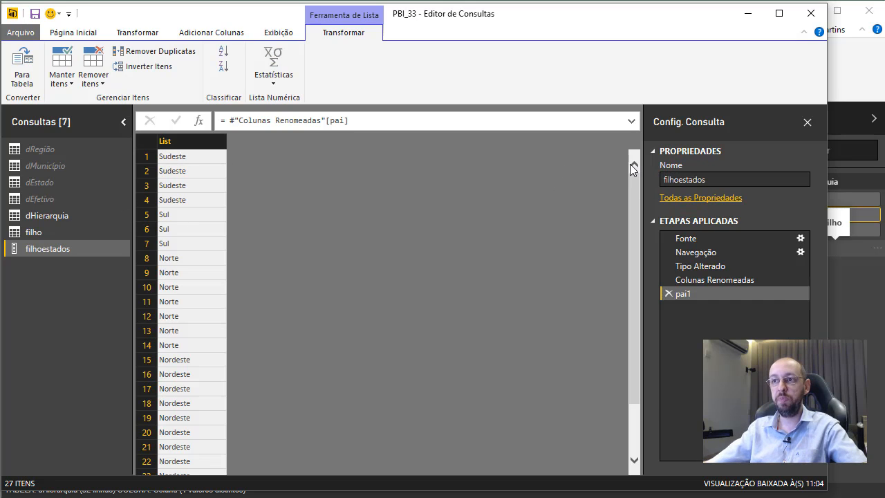
# Step: Convert the filhoestados list to a table without a delimiter
pyautogui.click(181, 141)
pyautogui.rightClick(184, 141)
pyautogui.click(24, 80)
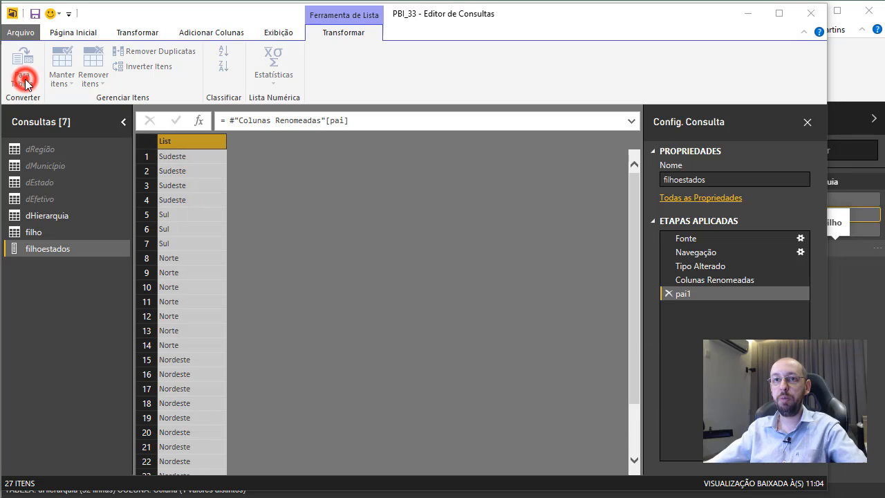
pyautogui.click(573, 314)
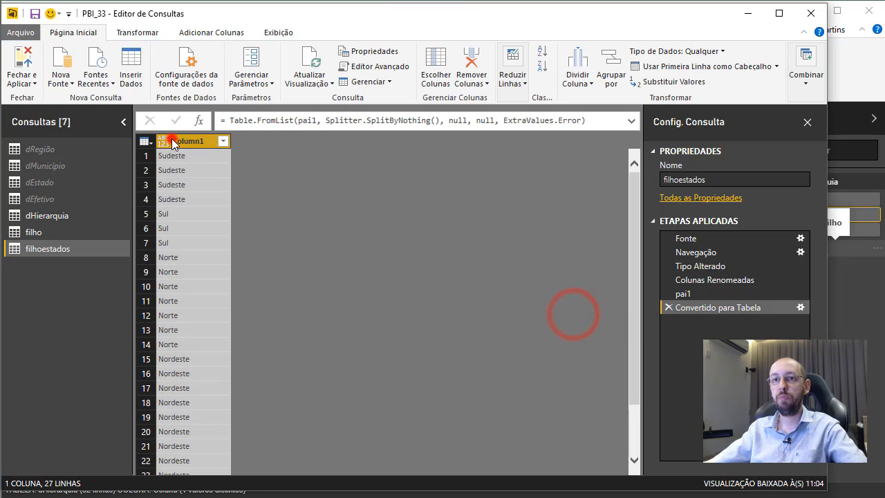
# Step: Rename Column1 of the filhoestados query as filho and set its data type to Texto
pyautogui.doubleClick(173, 142)
pyautogui.write('filho')
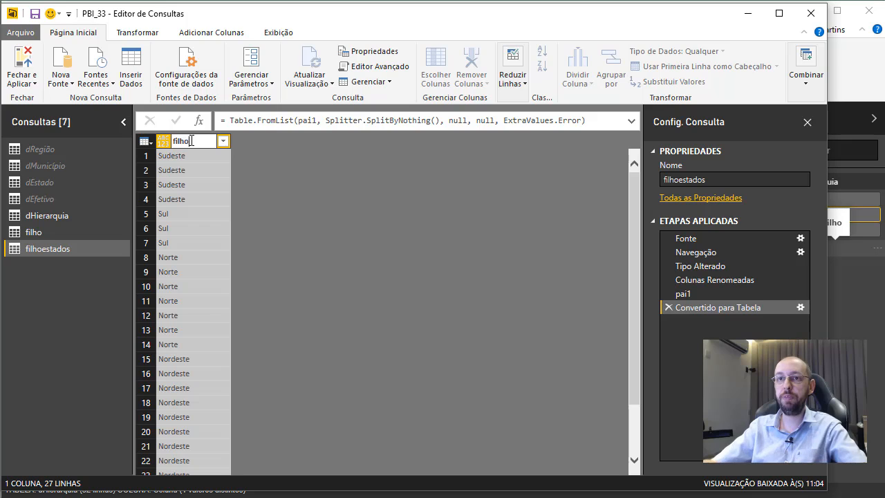
pyautogui.press('Return')
pyautogui.click(163, 141)
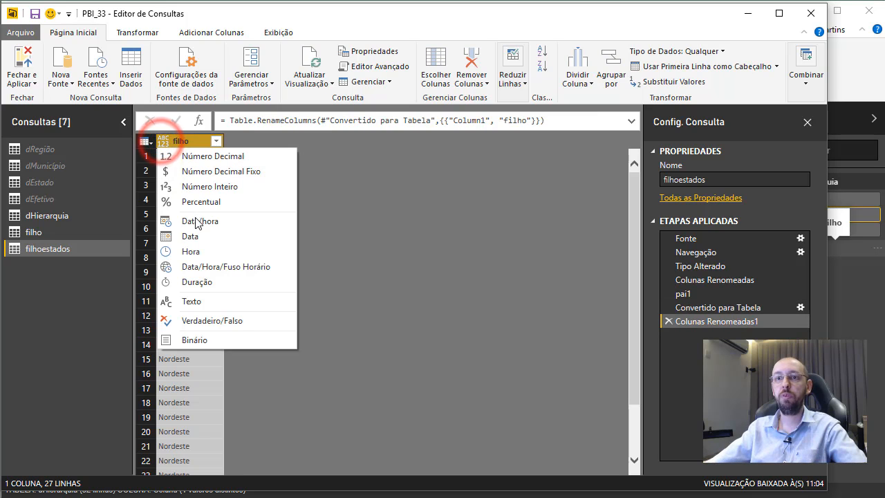
pyautogui.click(197, 300)
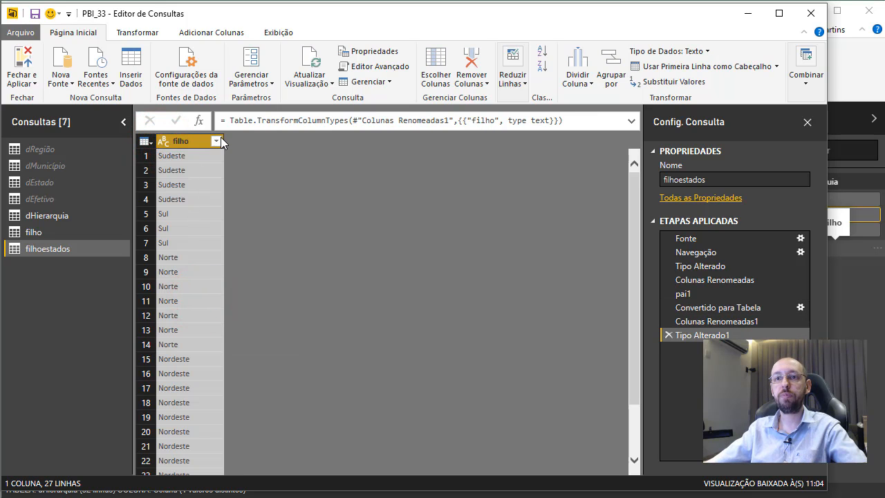
# Step: Remove the duplicate values from the filho column of the filhoestados query
pyautogui.rightClick(184, 144)
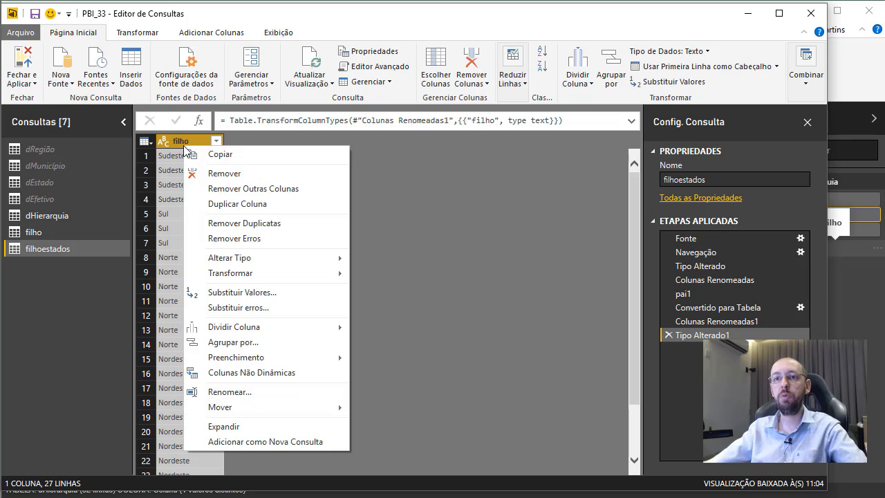
pyautogui.click(213, 225)
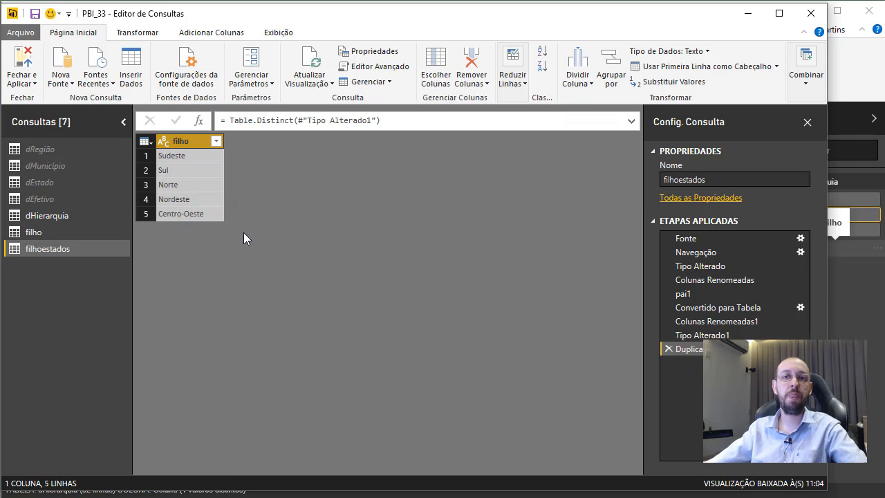
pyautogui.click(53, 231)
pyautogui.click(62, 249)
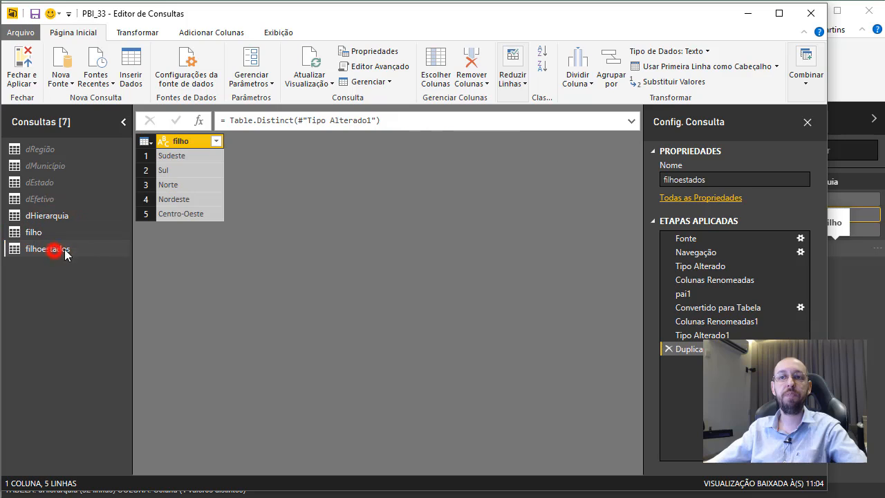
# Step: Append the filhoestados table to the filho query as a two-table append
pyautogui.click(41, 231)
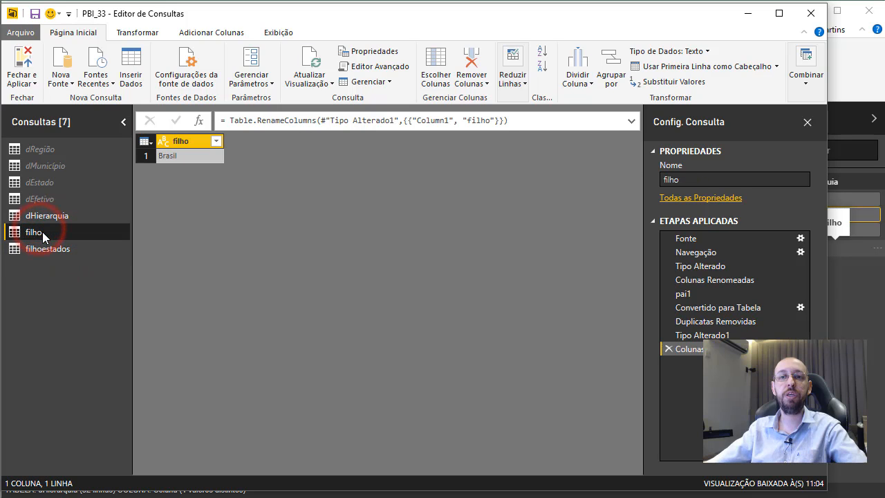
pyautogui.click(46, 216)
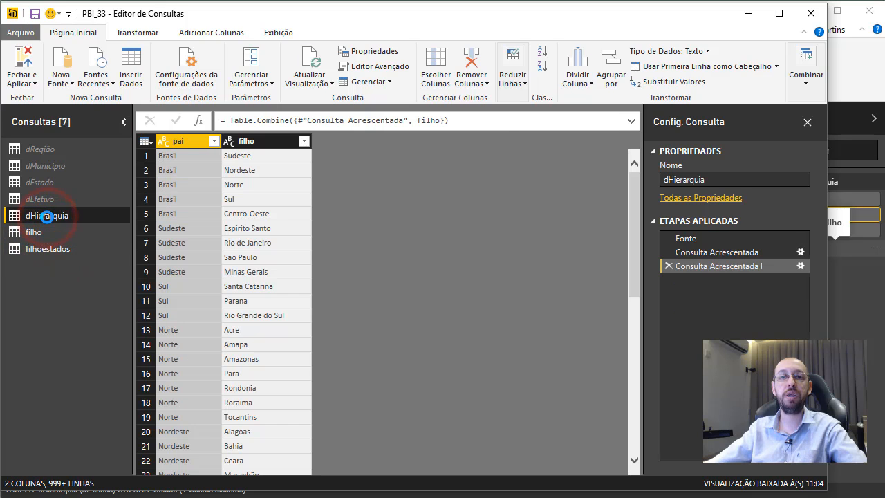
pyautogui.click(35, 233)
pyautogui.click(43, 245)
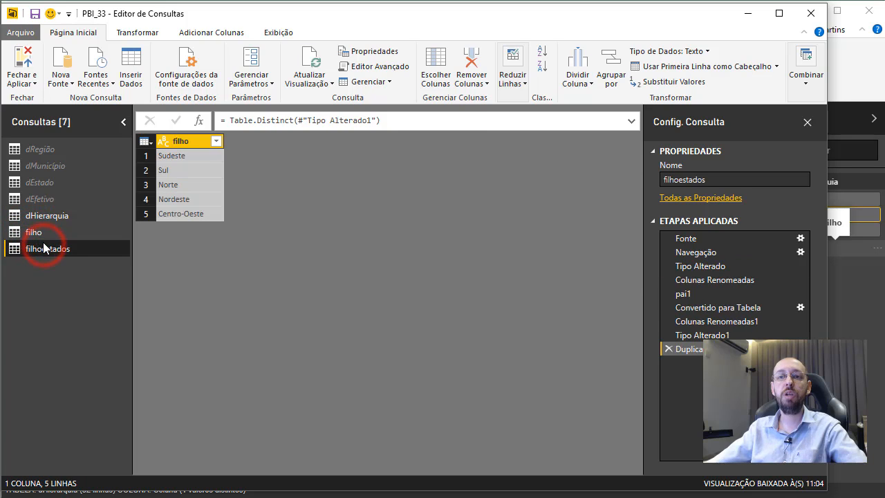
pyautogui.click(33, 232)
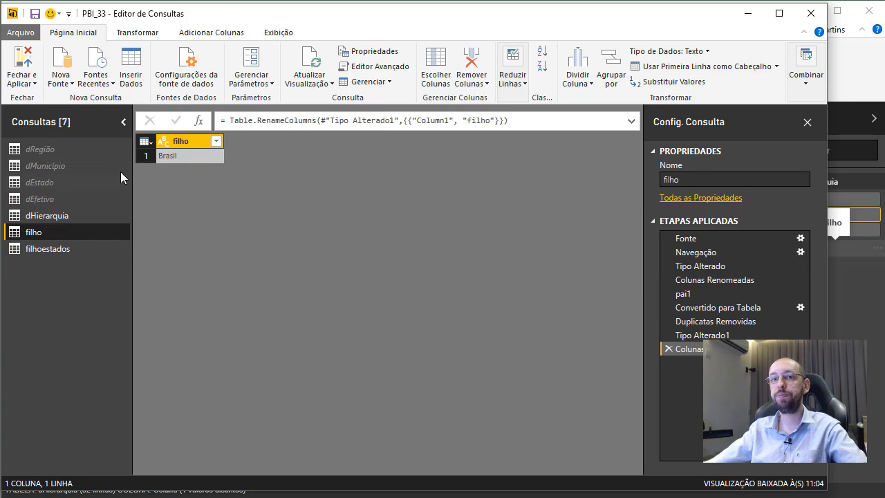
pyautogui.click(806, 63)
pyautogui.click(817, 130)
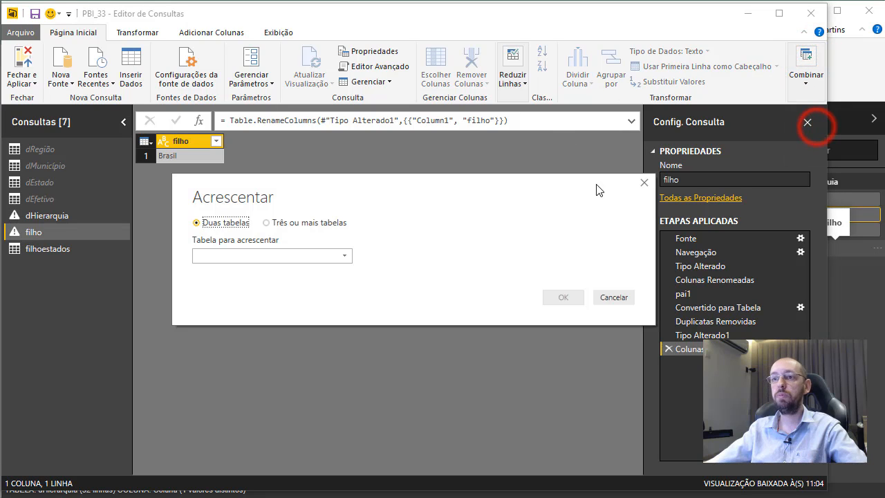
pyautogui.click(247, 255)
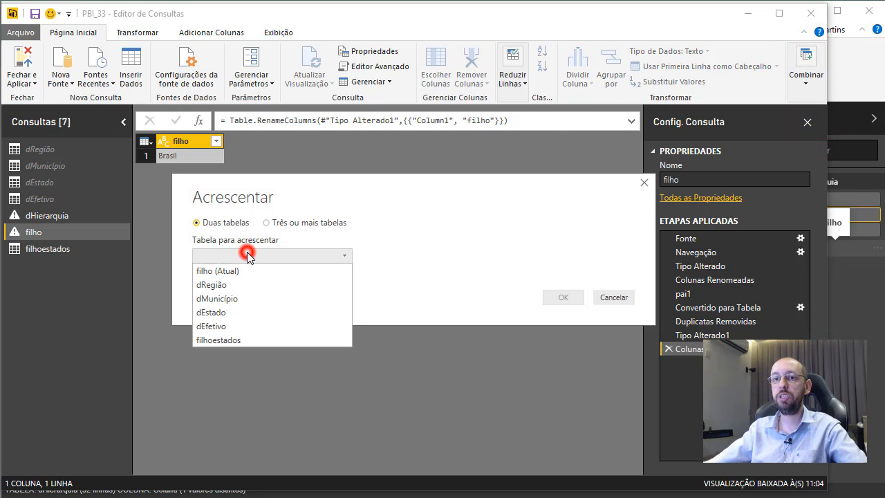
pyautogui.click(239, 339)
pyautogui.click(576, 296)
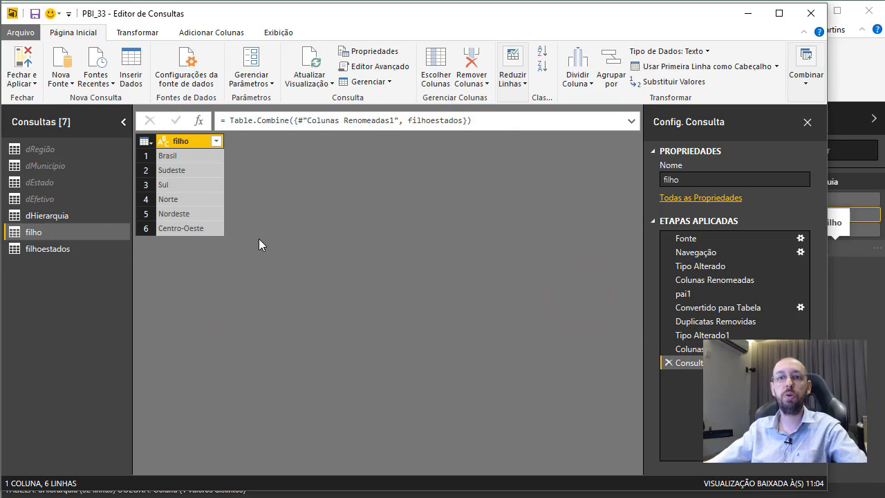
# Step: Remove duplicates from the filho column of the dHierarquia query and apply the query changes to the model
pyautogui.click(56, 215)
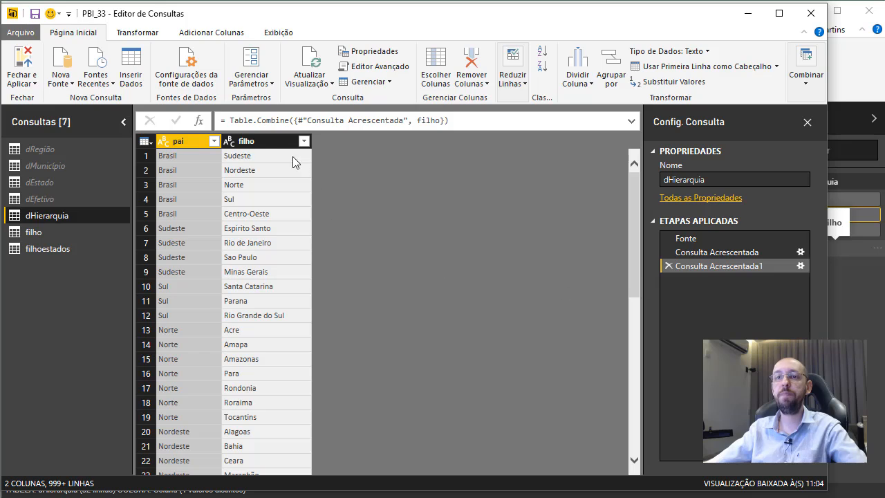
pyautogui.click(275, 144)
pyautogui.rightClick(275, 144)
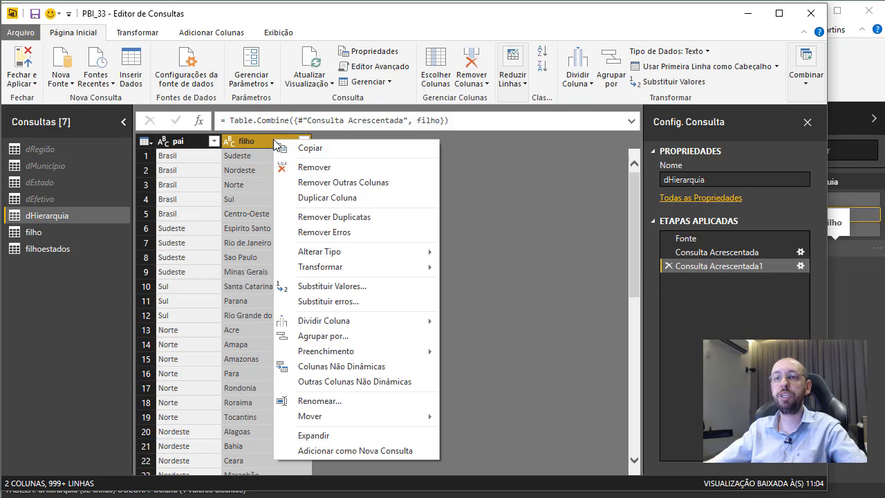
pyautogui.click(371, 220)
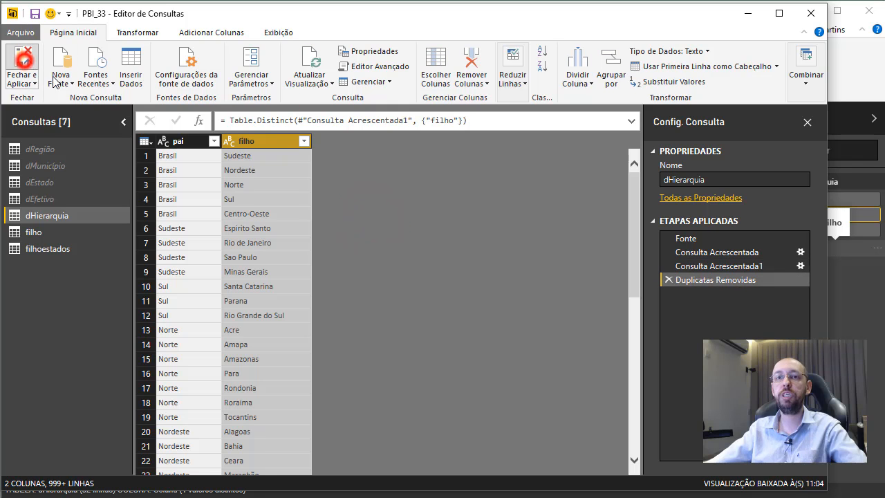
pyautogui.click(22, 66)
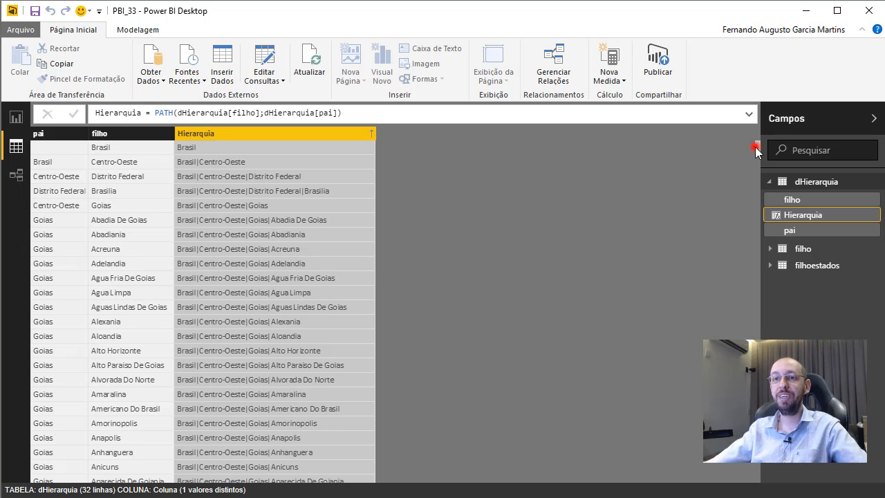
pyautogui.moveTo(756, 152); pyautogui.dragTo(752, 130)
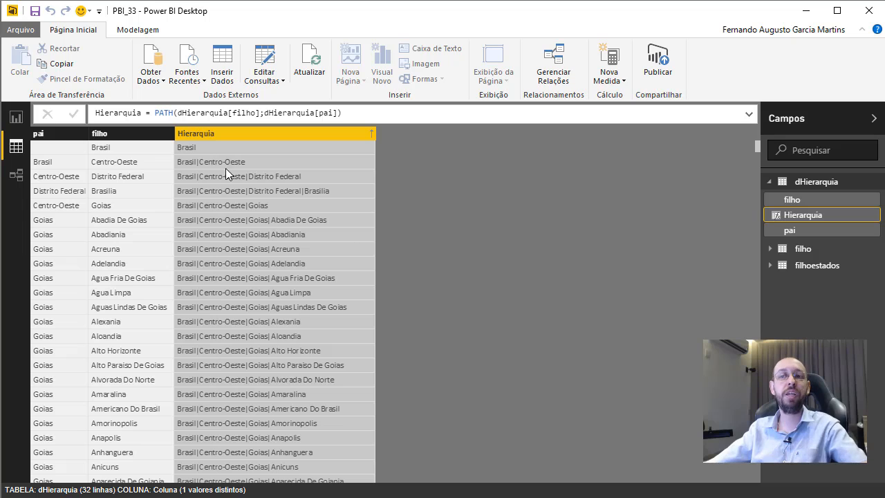
# Step: Add a calculated column to the dHierarquia table and name it Nº Níveis
pyautogui.click(141, 29)
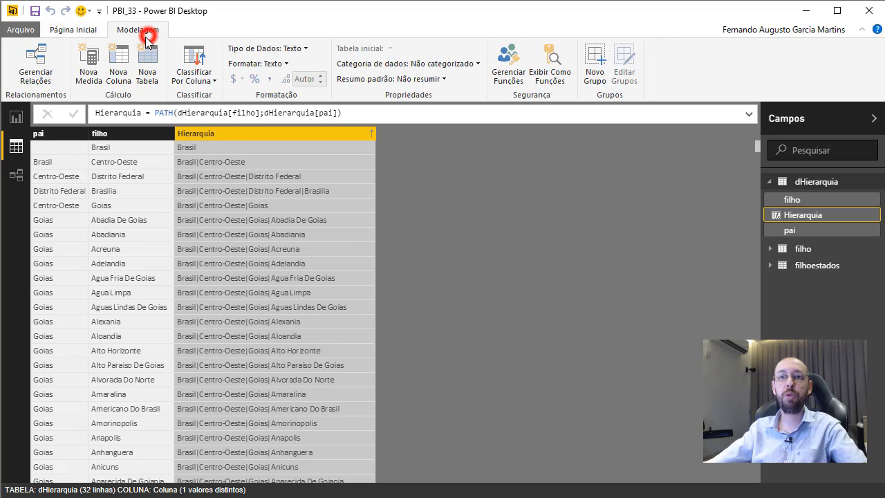
pyautogui.click(116, 73)
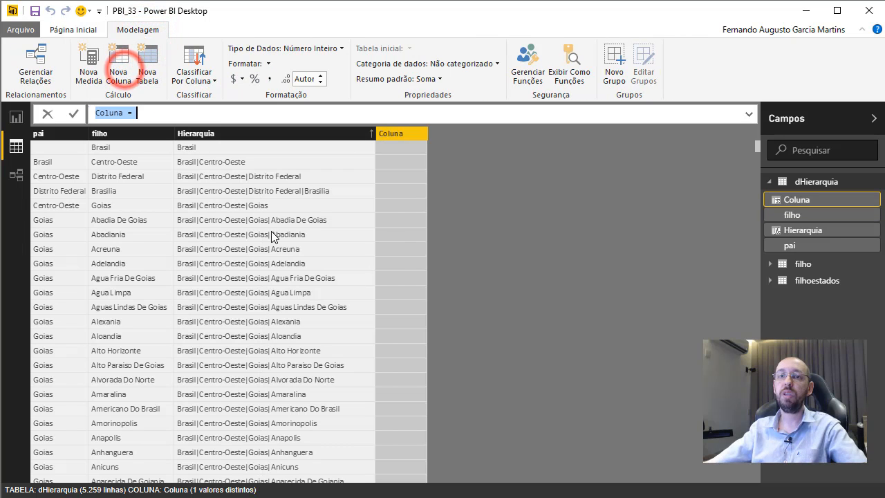
pyautogui.doubleClick(125, 113)
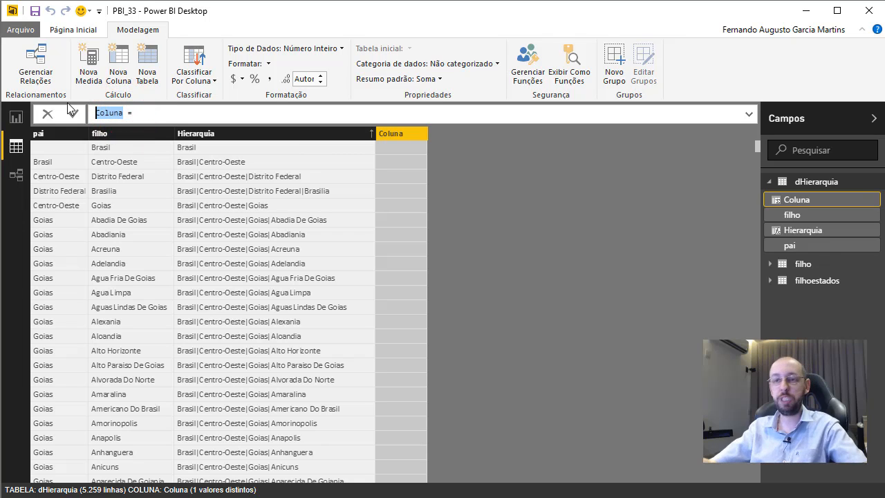
pyautogui.write('Hir.')
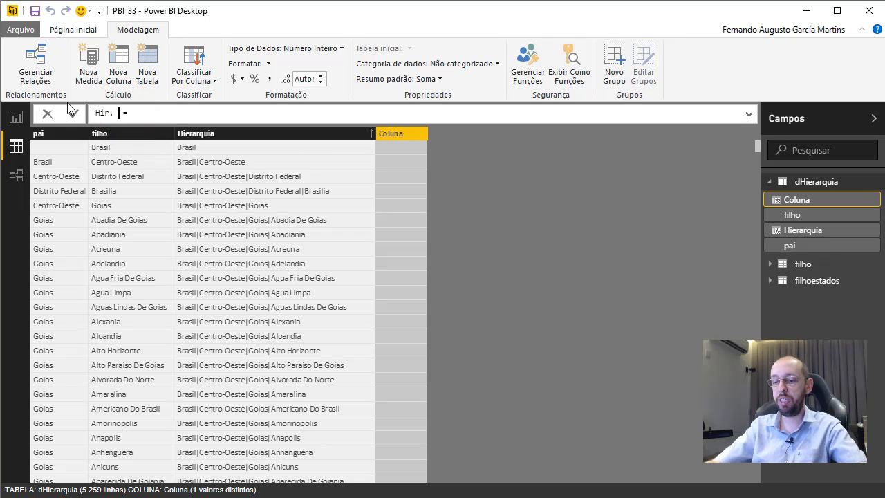
pyautogui.press('BackSpace')
pyautogui.press('BackSpace')
pyautogui.press('BackSpace')
pyautogui.press('BackSpace')
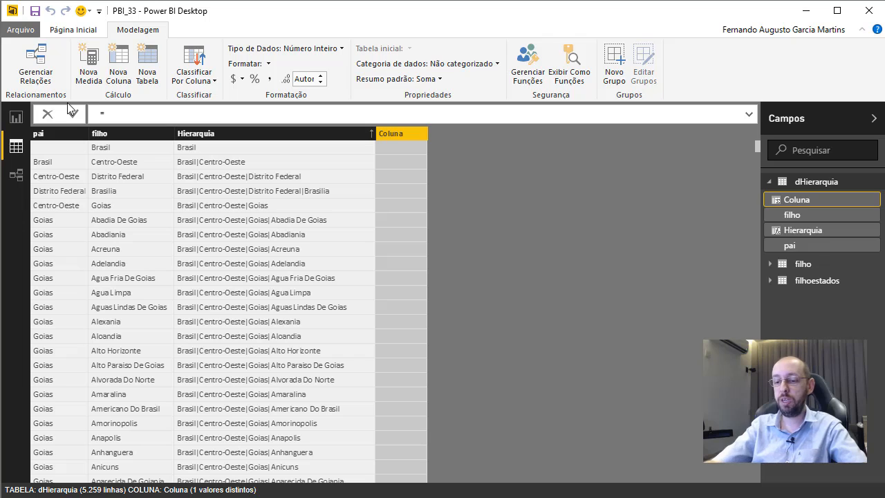
pyautogui.write('T')
pyautogui.press('BackSpace')
pyautogui.write('Nº N')
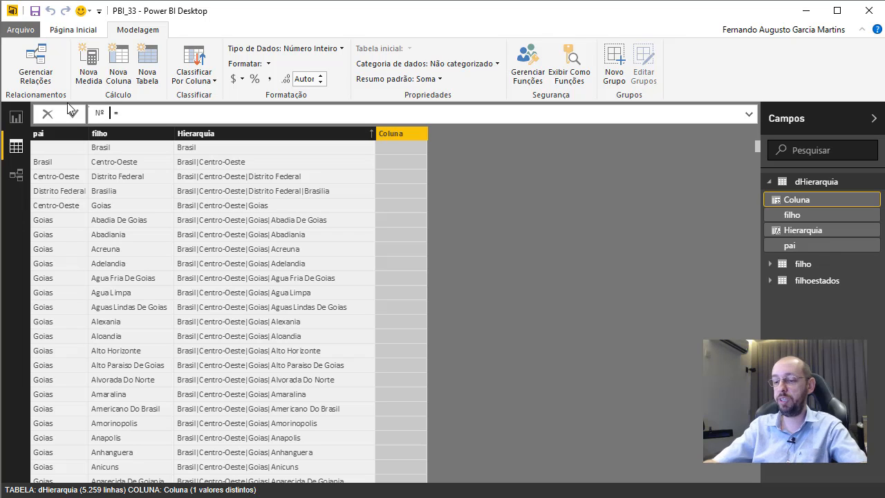
pyautogui.write('íveis')
# Step: Define Nº Níveis as PATHLENGTH(dHierarquia[Hierarquia]) and sort the table by that column in ascending order
pyautogui.press('Right')
pyautogui.press('Right')
pyautogui.press('Right')
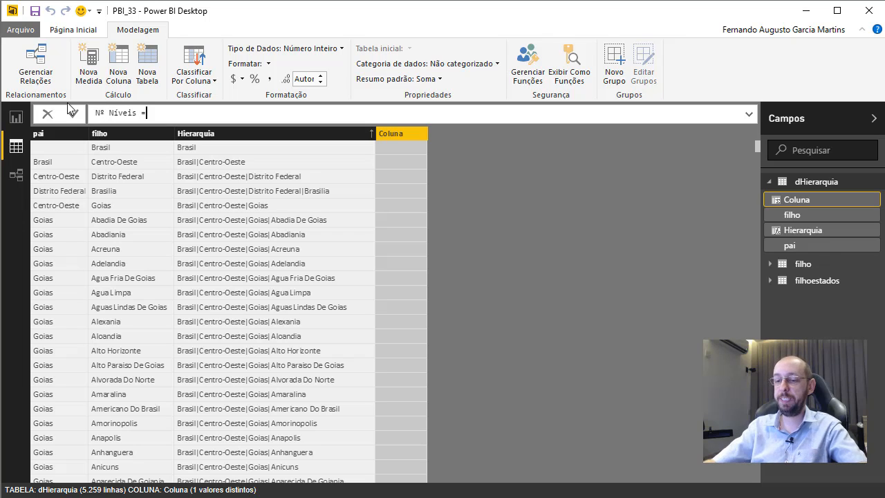
pyautogui.write('pat')
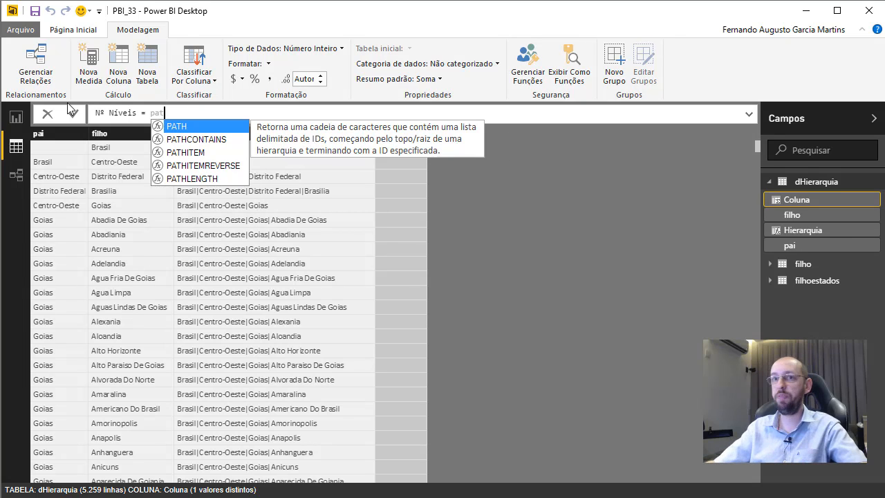
pyautogui.press('Down')
pyautogui.press('Down')
pyautogui.press('Down')
pyautogui.press('Down')
pyautogui.press('Tab')
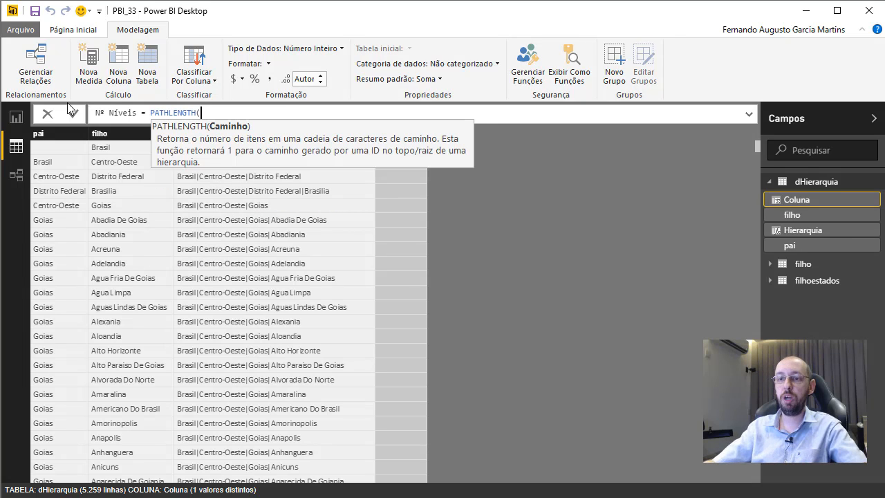
pyautogui.write('hi')
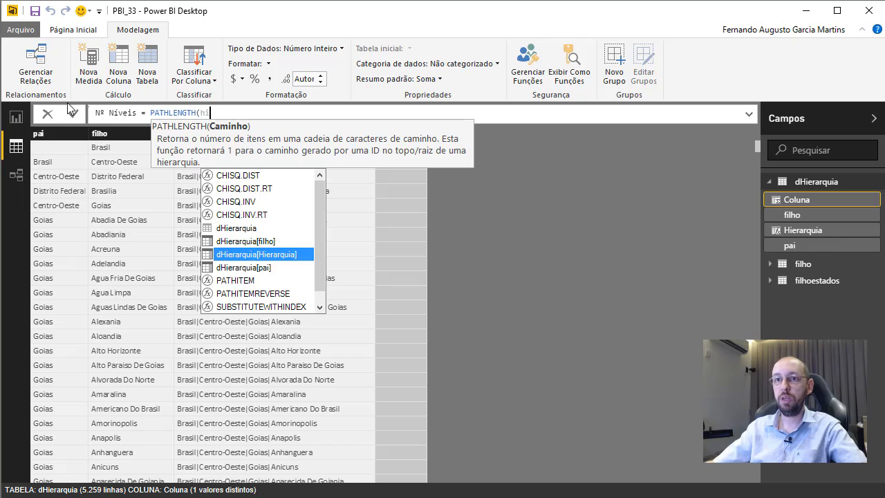
pyautogui.press('Tab')
pyautogui.write(')')
pyautogui.press('Return')
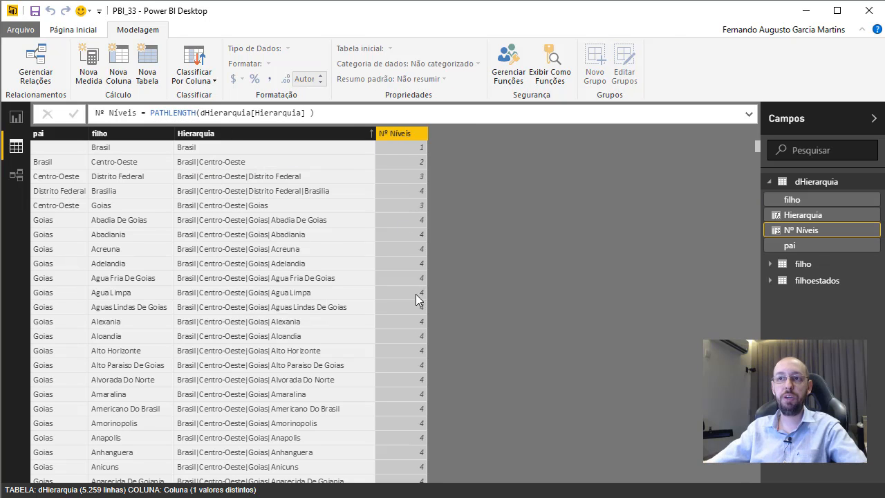
pyautogui.rightClick(413, 134)
pyautogui.click(441, 145)
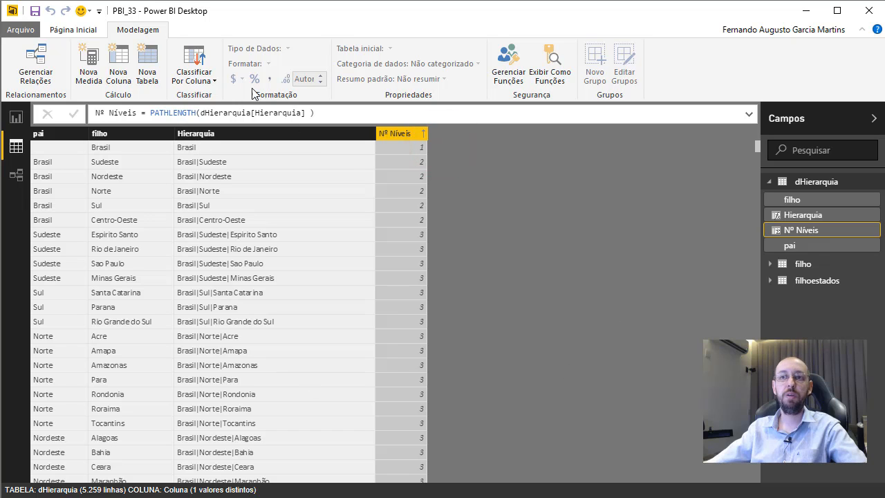
# Step: Add another calculated column to the dHierarquia table and name it Nível 1
pyautogui.click(118, 62)
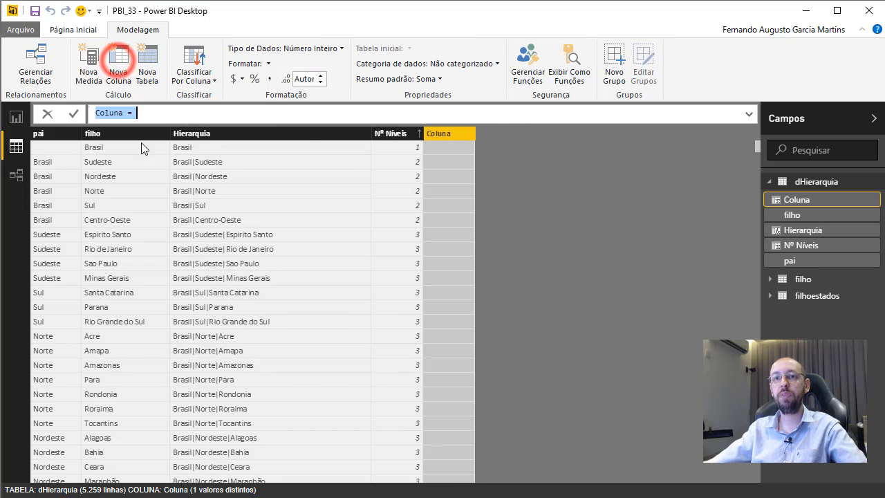
pyautogui.click(122, 111)
pyautogui.moveTo(122, 112); pyautogui.dragTo(64, 118)
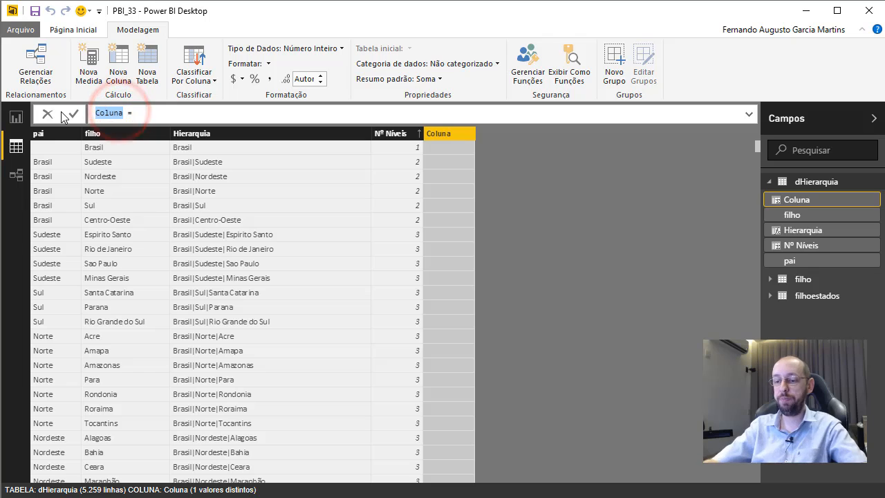
pyautogui.write('N')
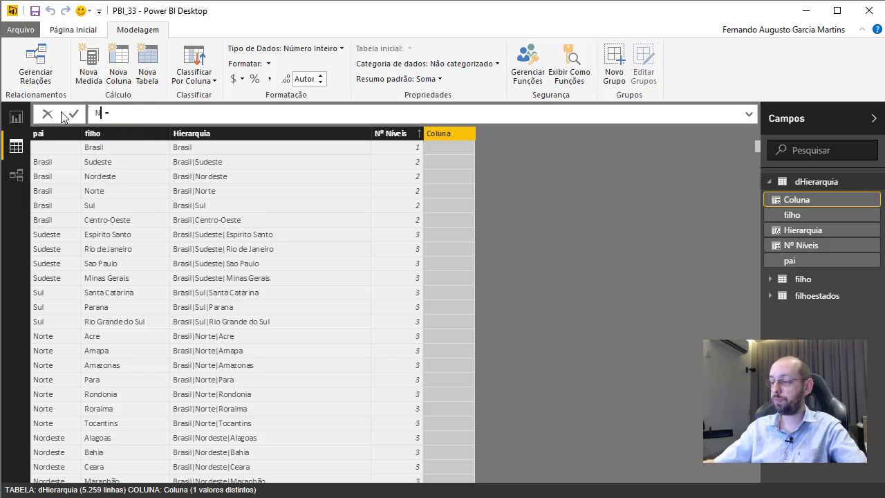
pyautogui.write('ível 1')
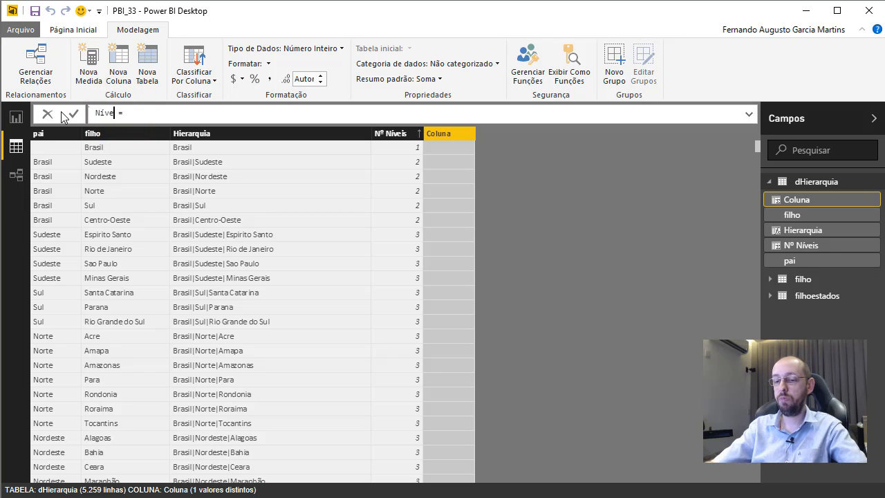
# Step: Define the Nível 1 column as PATHITEM(dHierarquia[Hierarquia];1)
pyautogui.write(' = path')
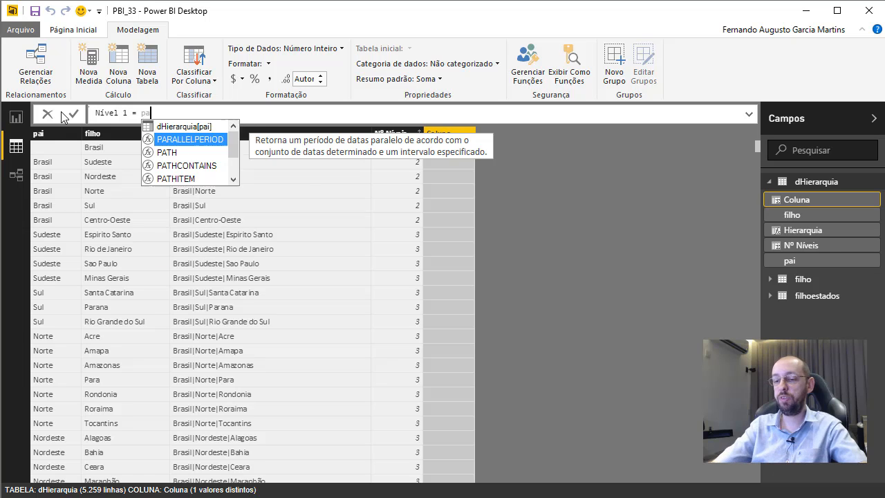
pyautogui.press('Down')
pyautogui.press('Down')
pyautogui.press('Tab')
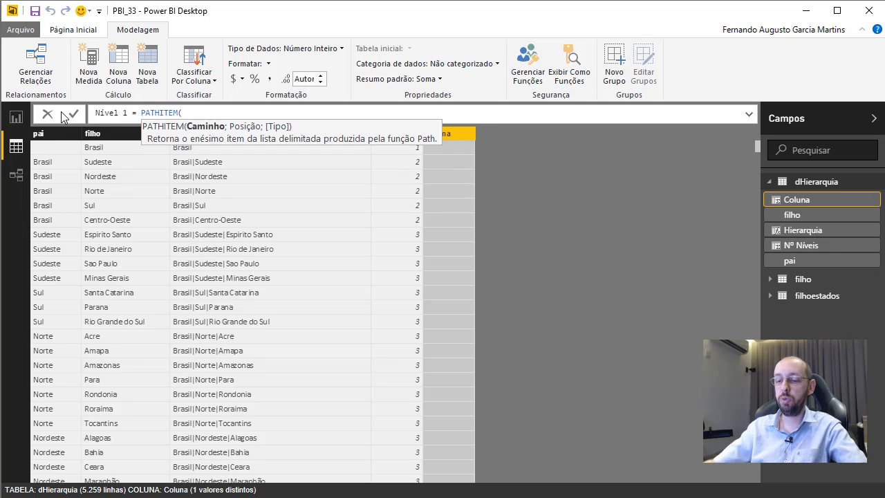
pyautogui.write('hi')
pyautogui.press('Tab')
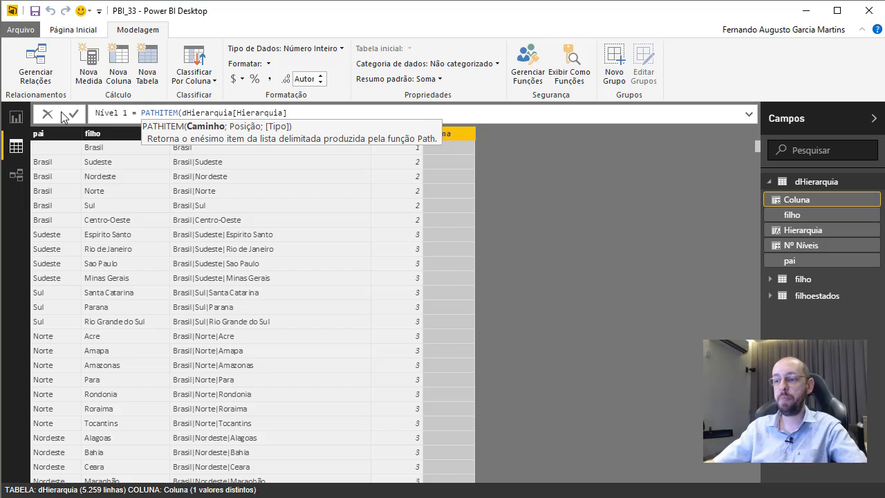
pyautogui.write(';1 )')
pyautogui.press('Return')
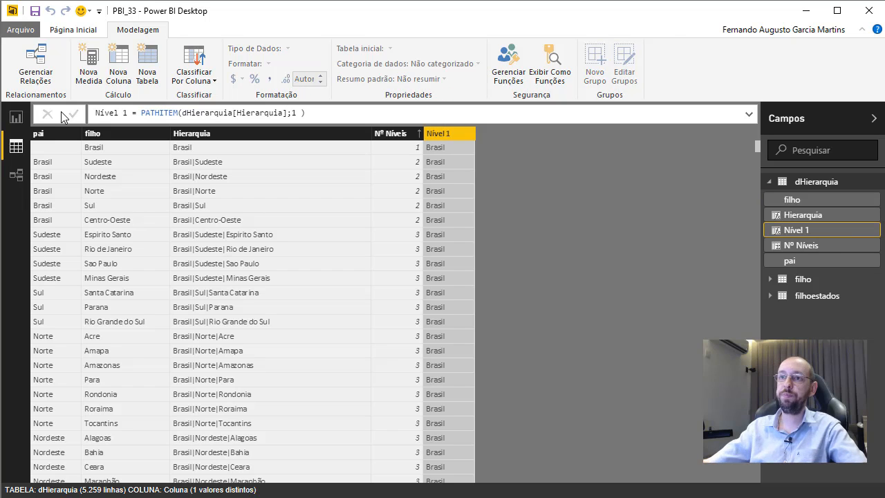
# Step: Reuse the Nível 1 formula to add a Nível 2 column defined as PATHITEM(dHierarquia[Hierarquia];2)
pyautogui.click(298, 116)
pyautogui.hotkey('ctrl', 'a')
pyautogui.hotkey('ctrl', 'c')
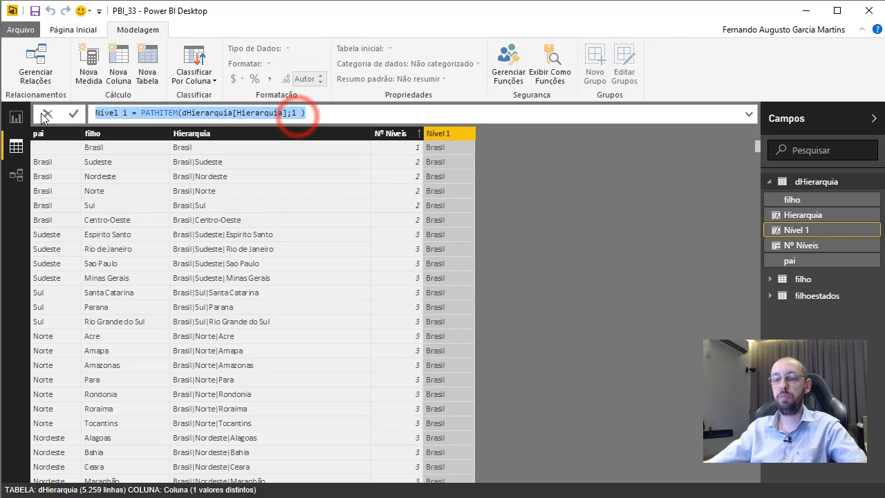
pyautogui.click(75, 117)
pyautogui.click(118, 69)
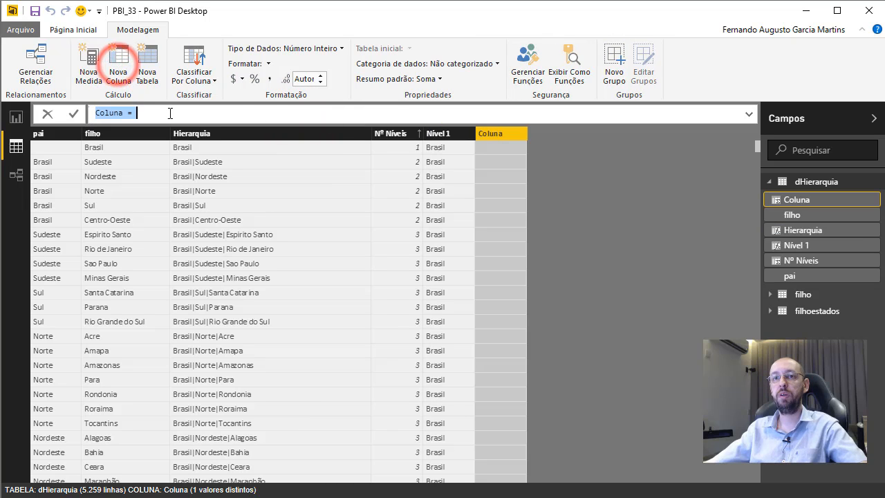
pyautogui.hotkey('ctrl', 'v')
pyautogui.doubleClick(126, 113)
pyautogui.write('2')
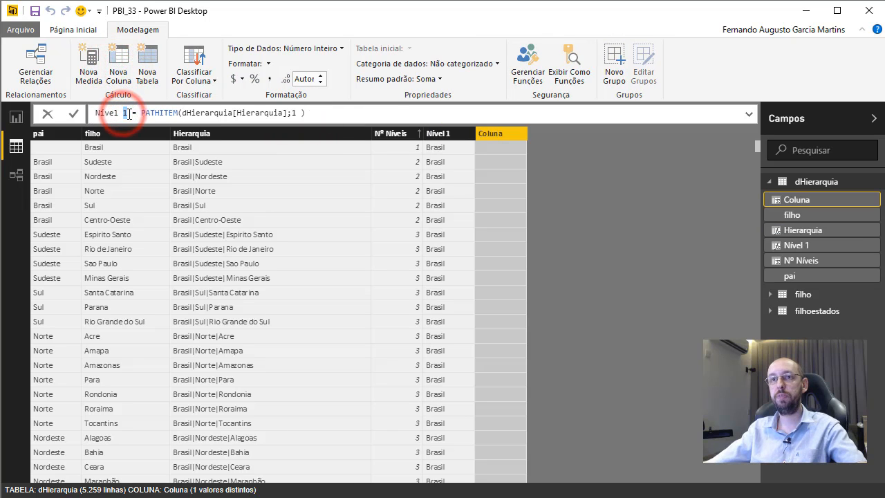
pyautogui.click(295, 113)
pyautogui.doubleClick(295, 113)
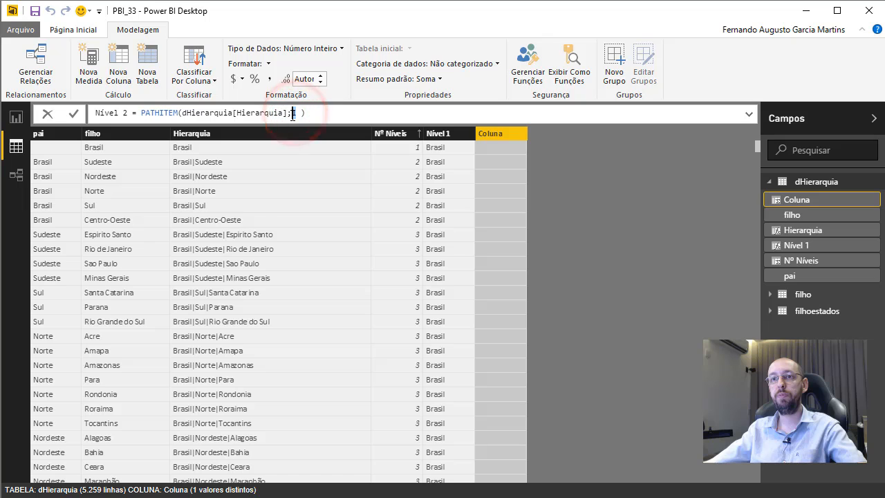
pyautogui.write('2')
pyautogui.press('Return')
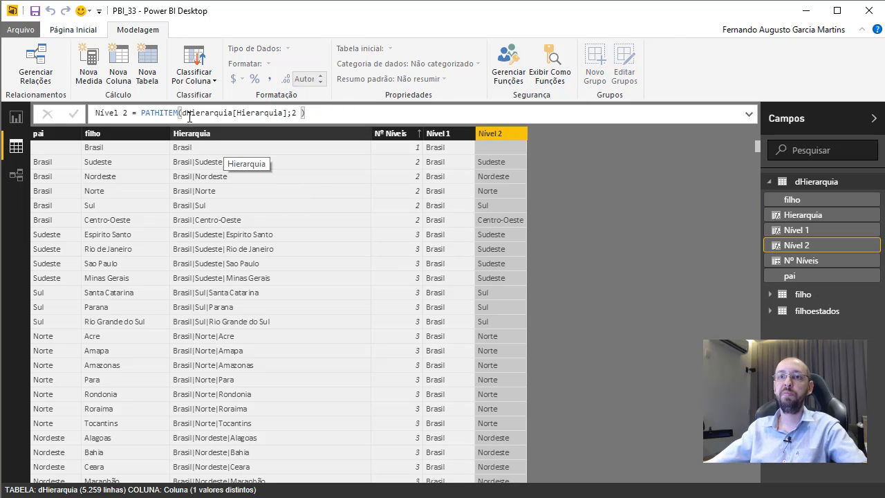
# Step: Add a Nível 3 calculated column to dHierarquia, defined as PATHITEM(dHierarquia[Hierarquia];3)
pyautogui.click(117, 71)
pyautogui.hotkey('ctrl', 'v')
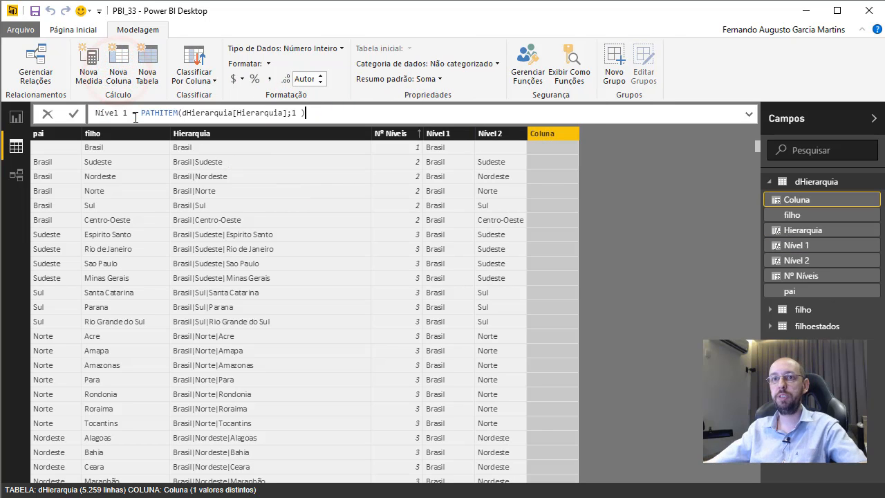
pyautogui.doubleClick(126, 113)
pyautogui.write('3')
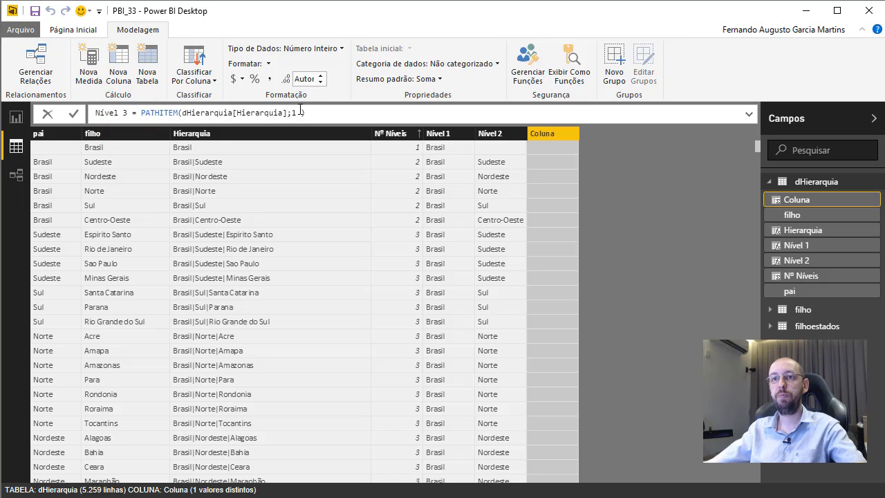
pyautogui.doubleClick(295, 112)
pyautogui.write('3')
pyautogui.press('Return')
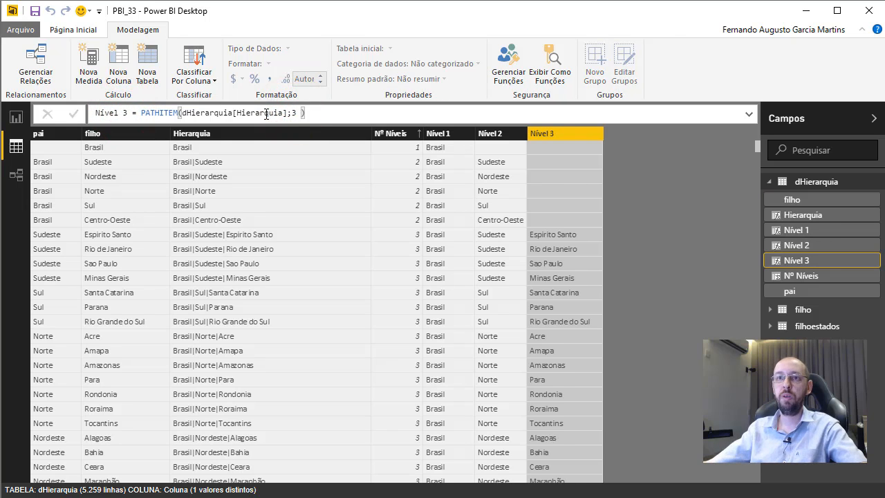
# Step: Add a Nível 4 calculated column defined as PATHITEM(dHierarquia[Hierarquia];4) and check its values in the four-level rows
pyautogui.click(113, 74)
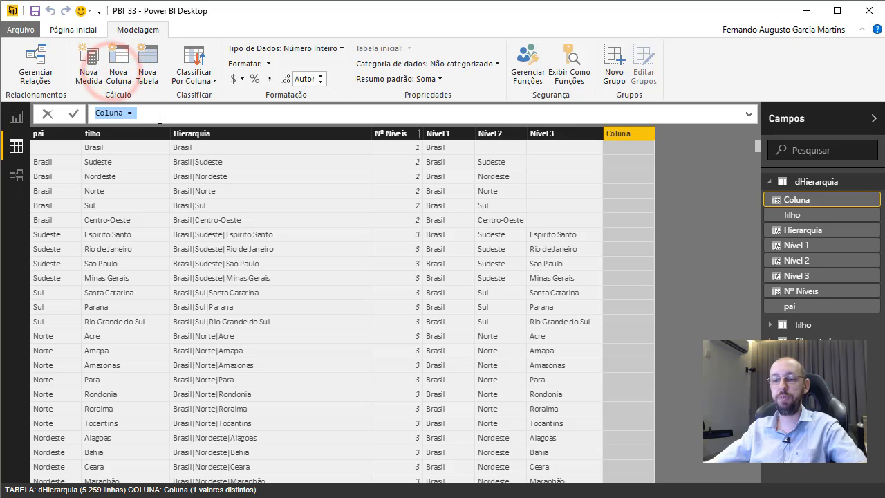
pyautogui.hotkey('ctrl', 'v')
pyautogui.doubleClick(126, 112)
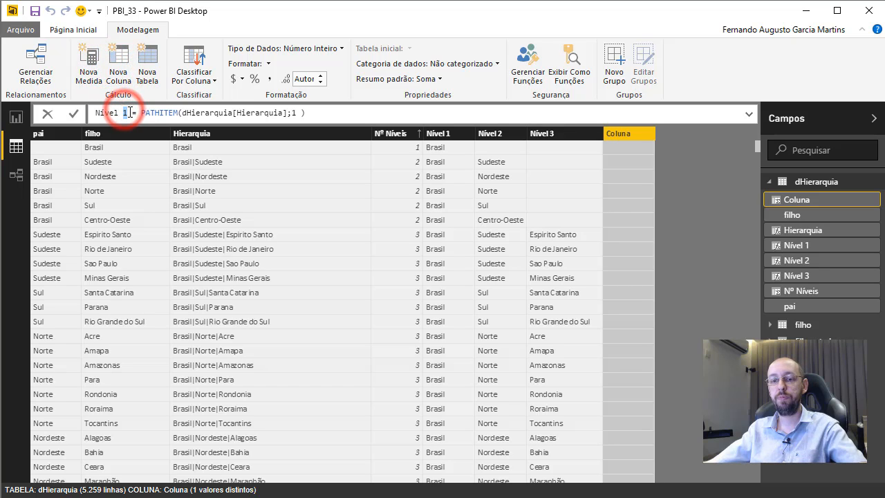
pyautogui.write('4')
pyautogui.doubleClick(293, 112)
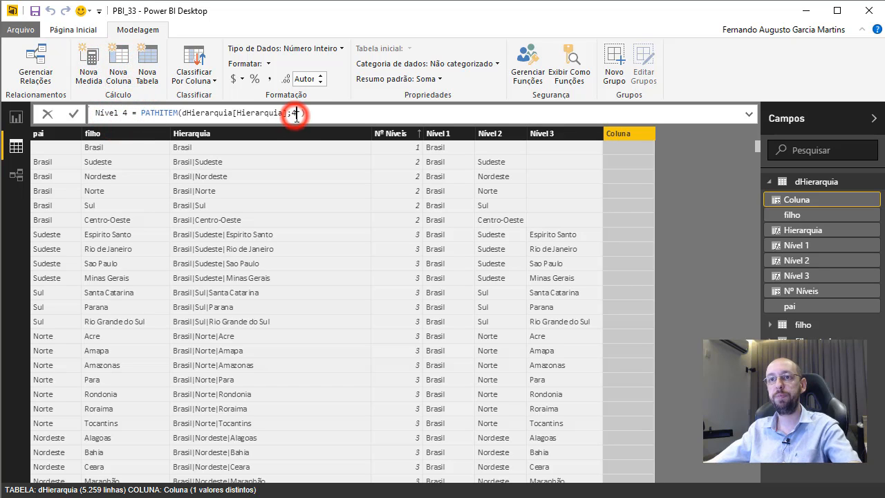
pyautogui.write('4')
pyautogui.press('Return')
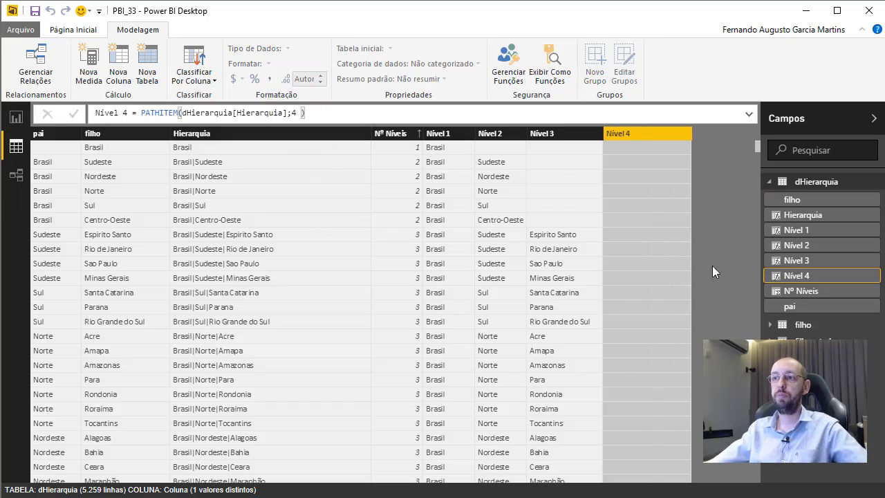
pyautogui.click(718, 252)
pyautogui.moveTo(756, 147); pyautogui.dragTo(265, 315)
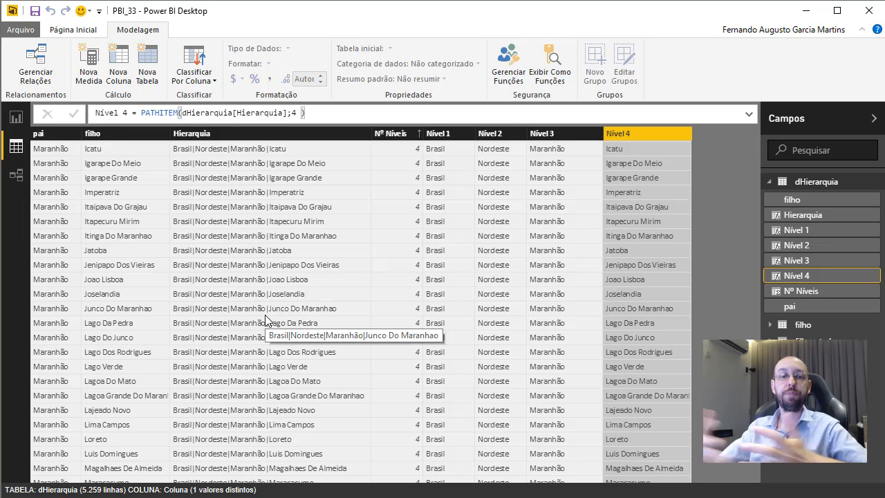